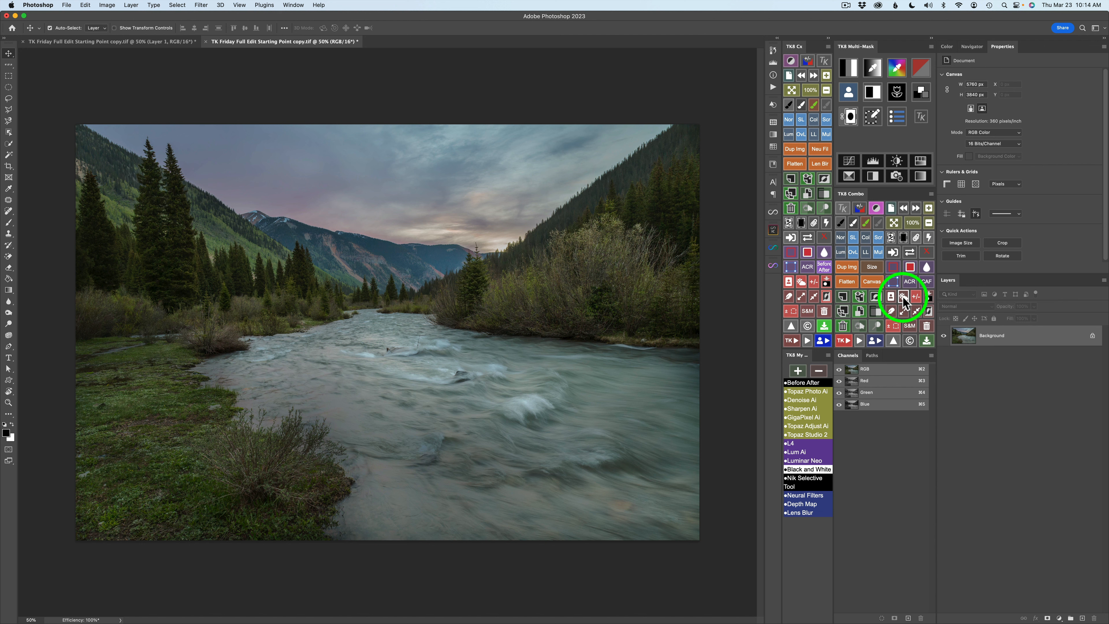
Create a sky mask from an automatic sky selection and subtract the mask's inverse from it
{"action": "left_click", "coordinate": [902, 297]}
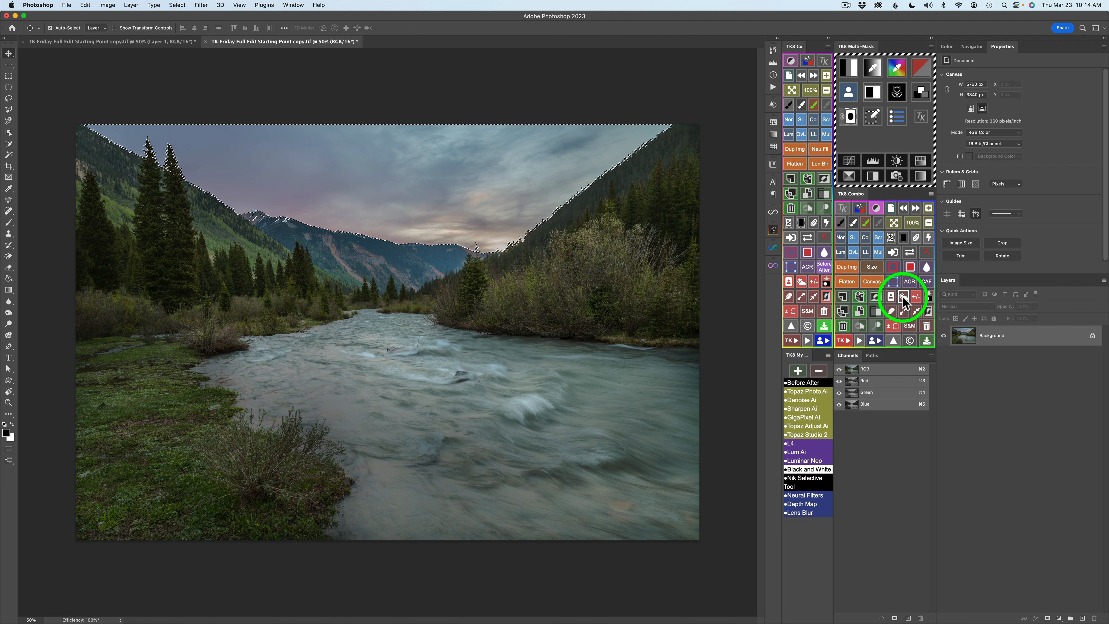
{"action": "left_click", "coordinate": [850, 97]}
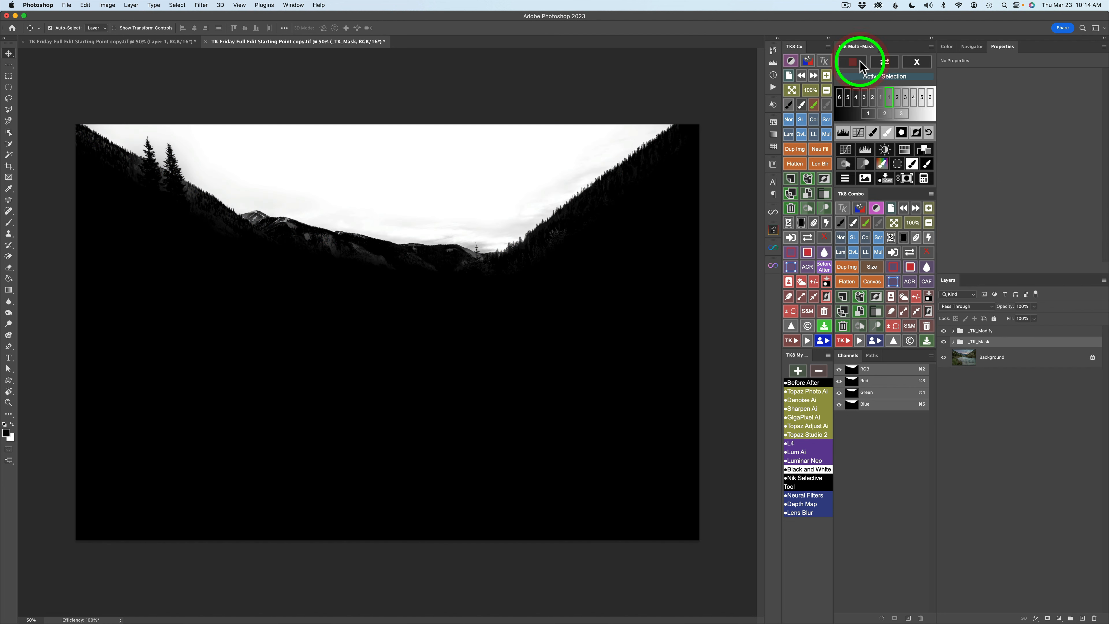
{"action": "left_click", "coordinate": [923, 177]}
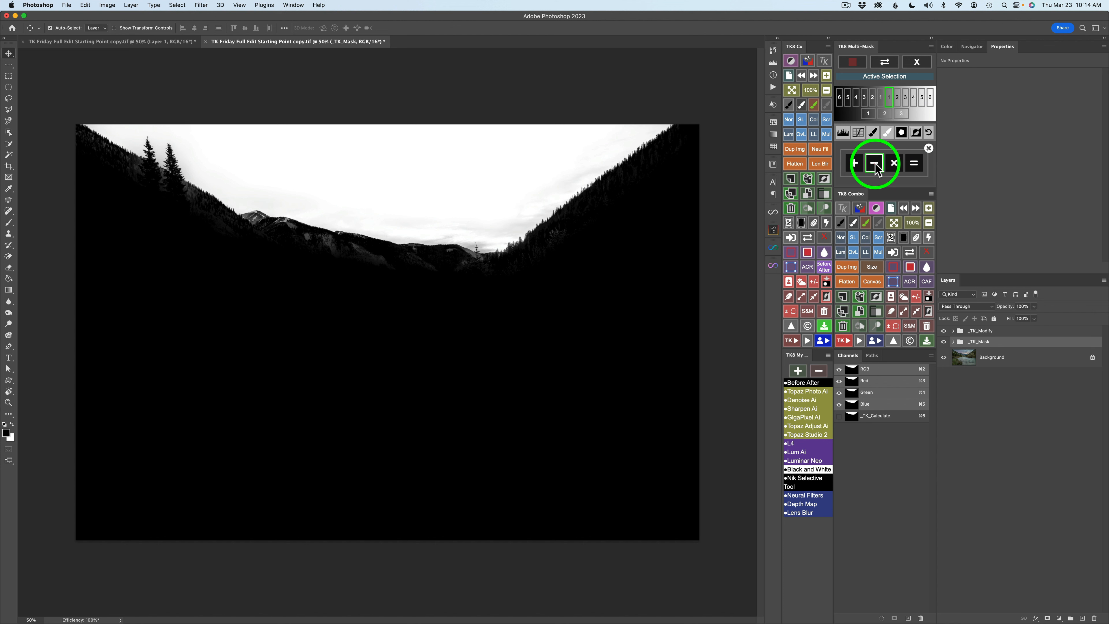
{"action": "left_click", "coordinate": [882, 162]}
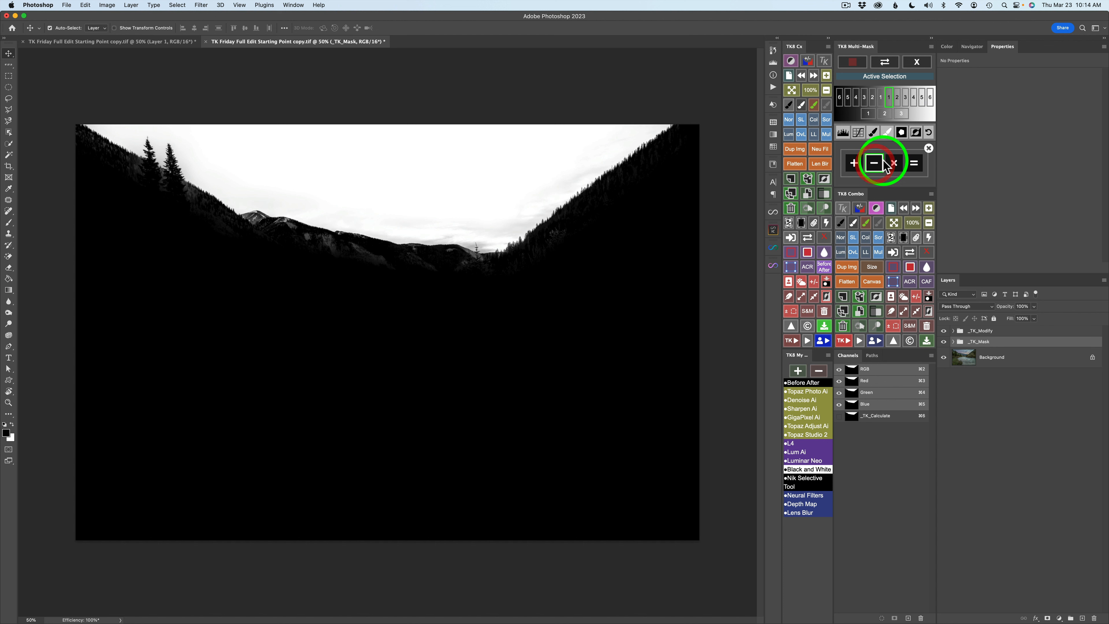
{"action": "left_click", "coordinate": [915, 132]}
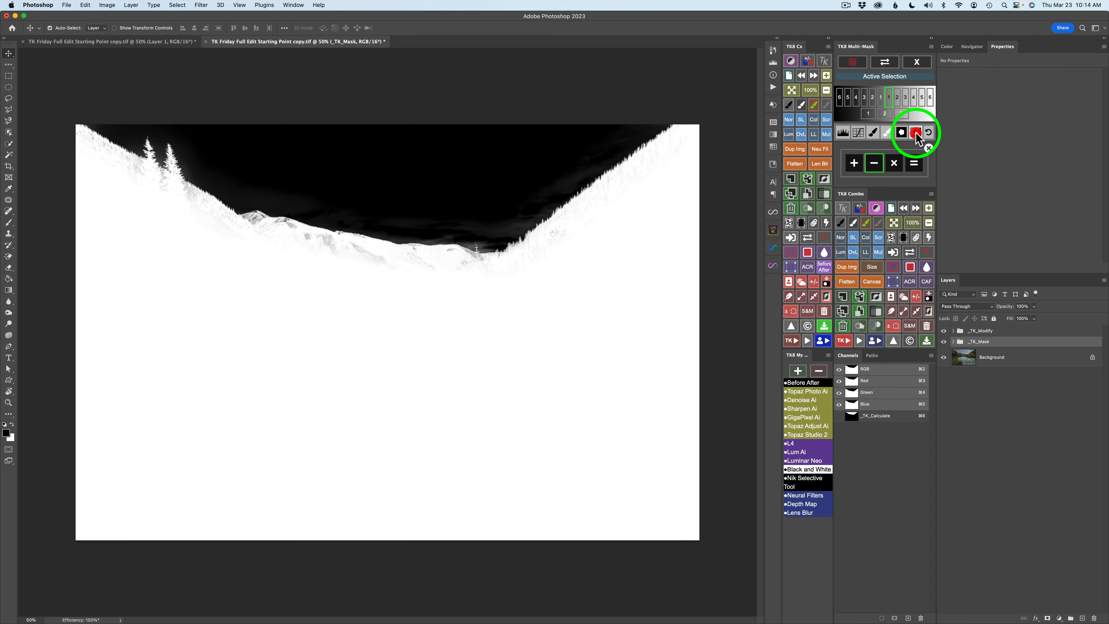
{"action": "left_click", "coordinate": [913, 165]}
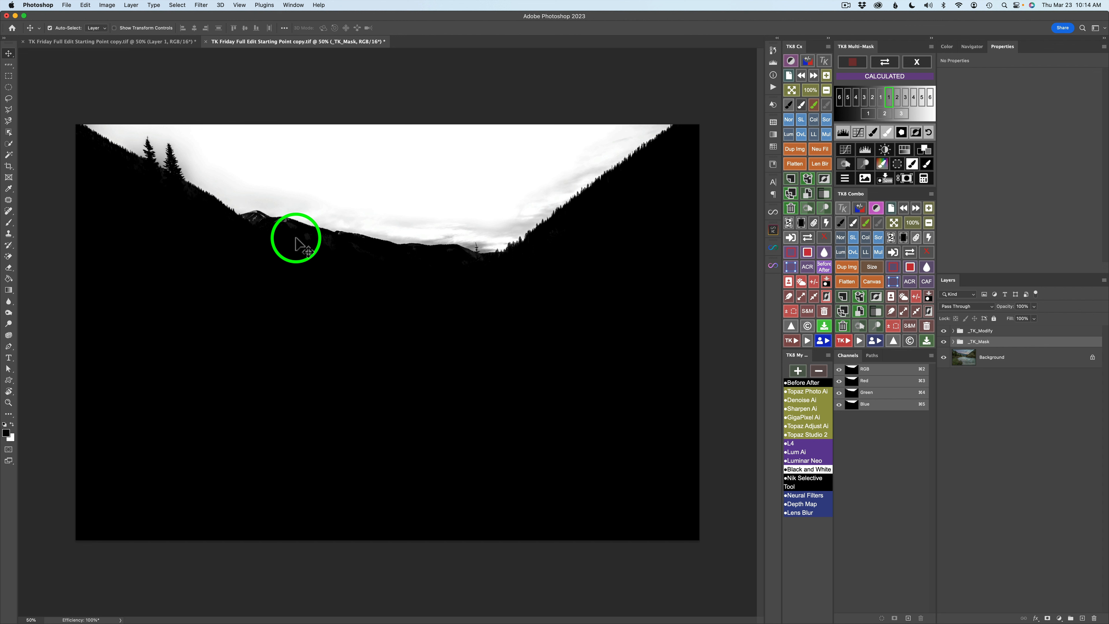
Save the calculated sky mask as a channel named "Sky"
{"action": "left_click", "coordinate": [886, 178]}
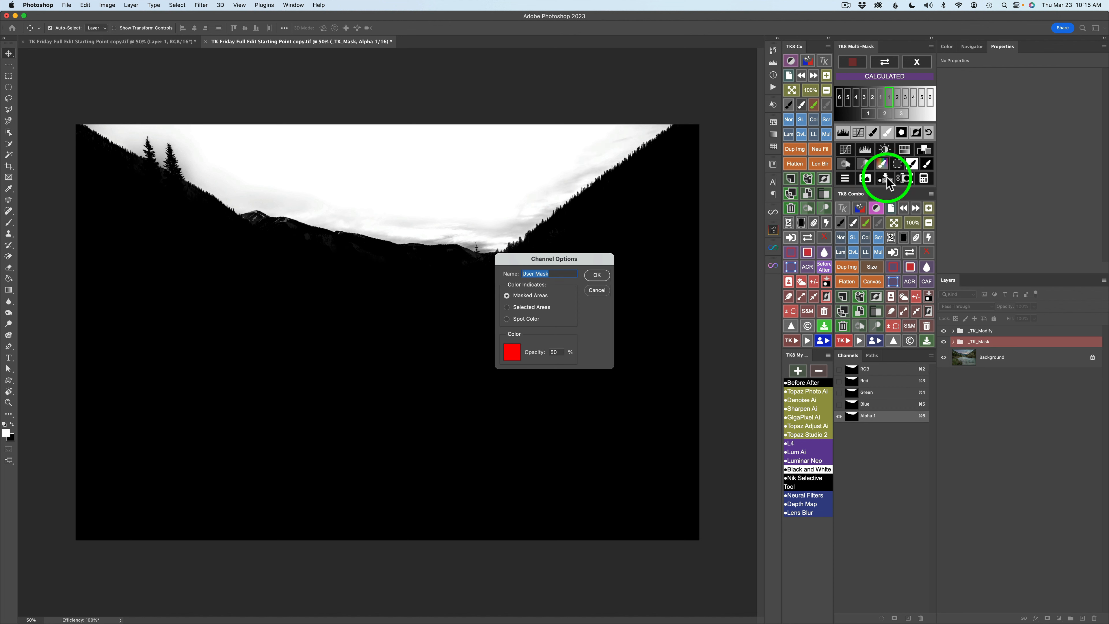
{"action": "type", "text": "D"}
{"action": "key", "text": "BackSpace"}
{"action": "type", "text": "Sky"}
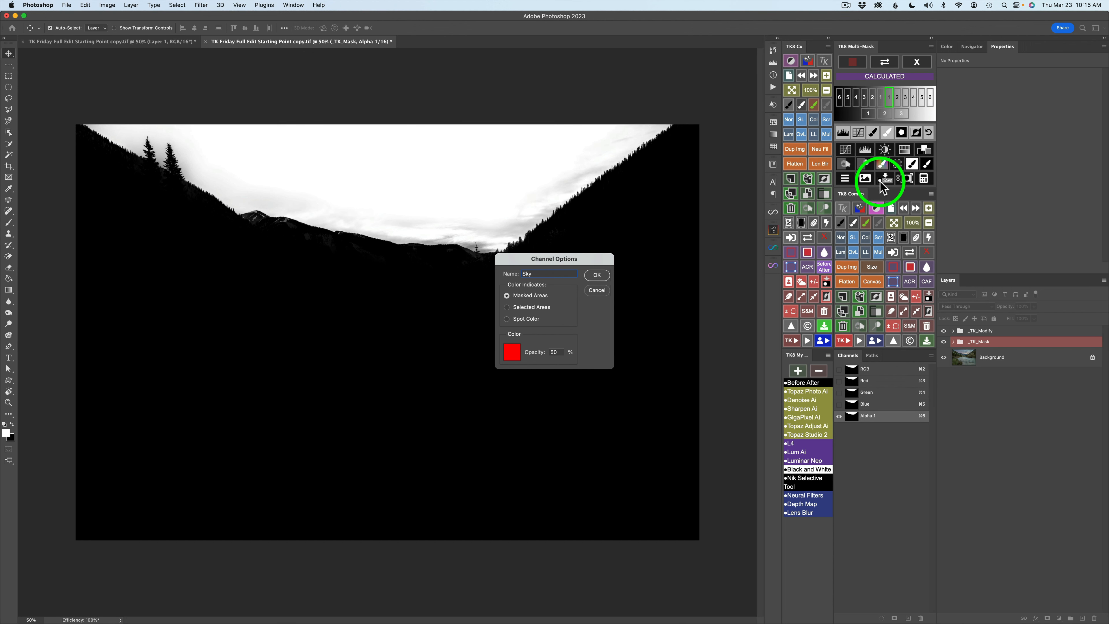
{"action": "left_click", "coordinate": [598, 275]}
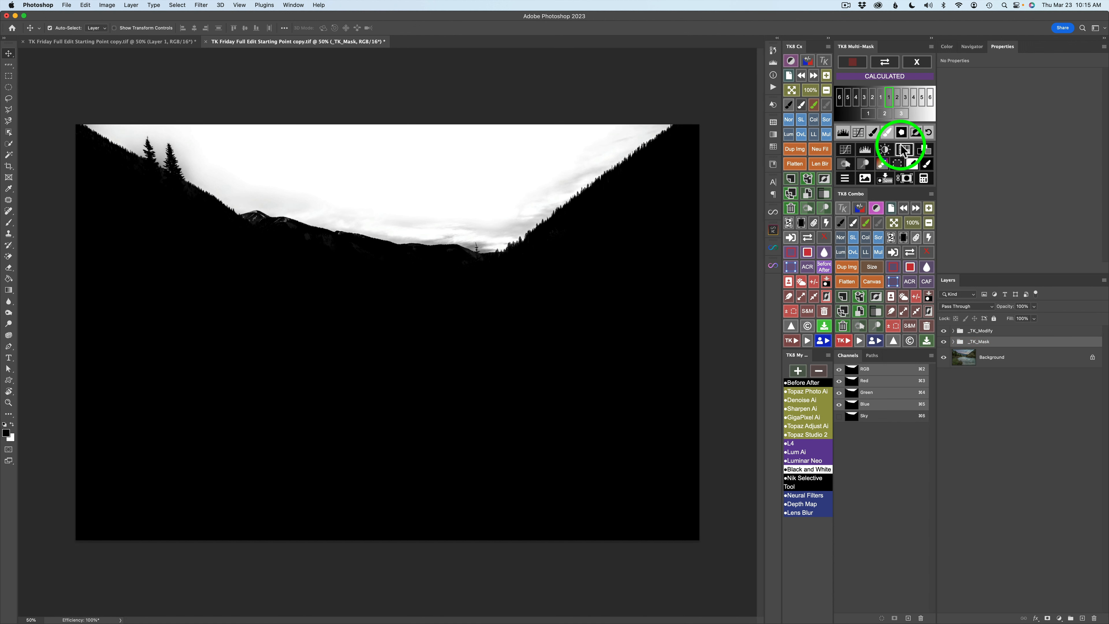
Invert the sky mask into a foreground mask and subtract its inverse from it
{"action": "left_click", "coordinate": [915, 133]}
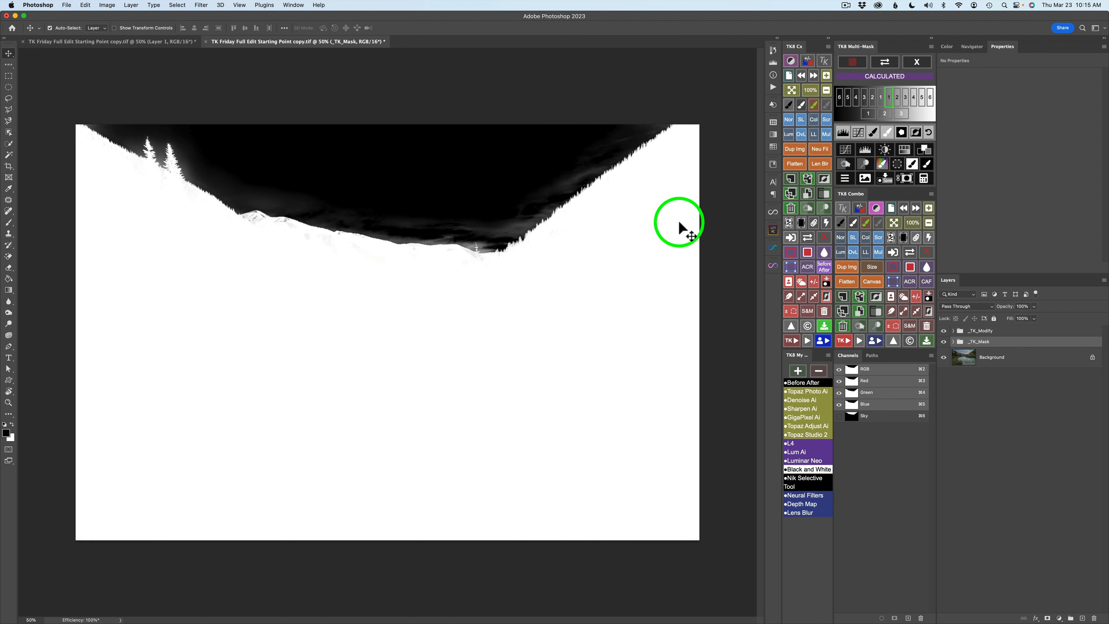
{"action": "left_click", "coordinate": [924, 178]}
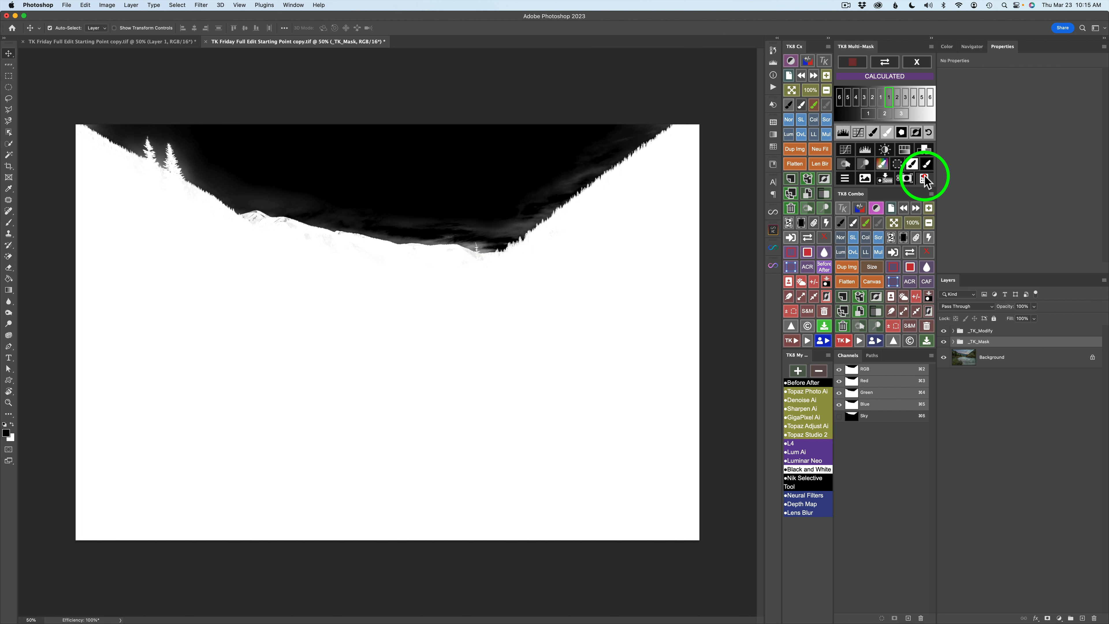
{"action": "left_click", "coordinate": [872, 164]}
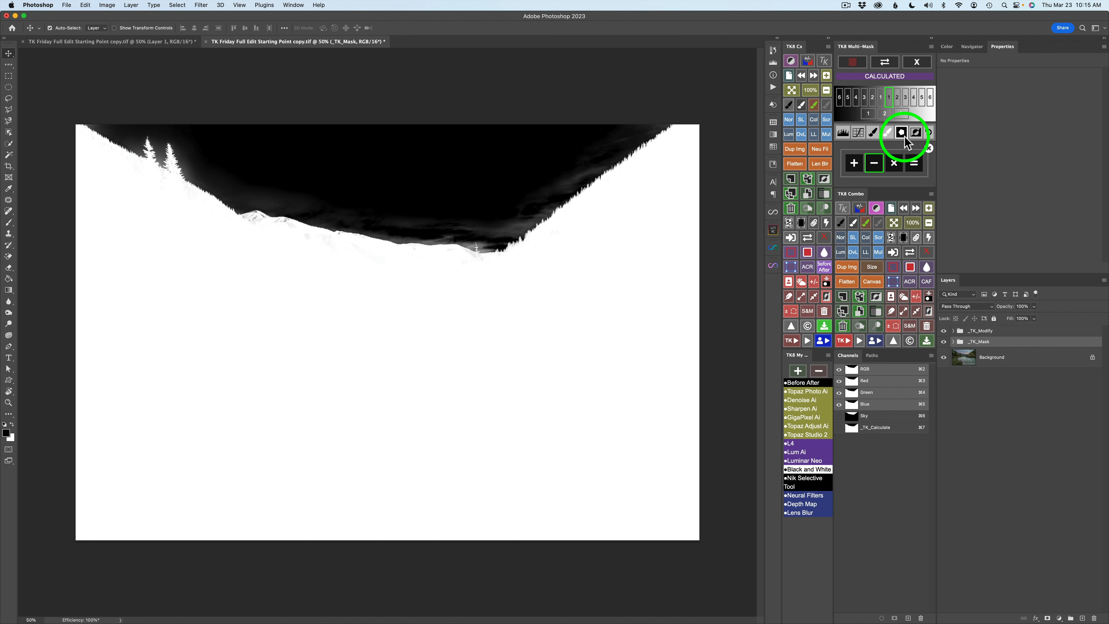
{"action": "left_click", "coordinate": [917, 133]}
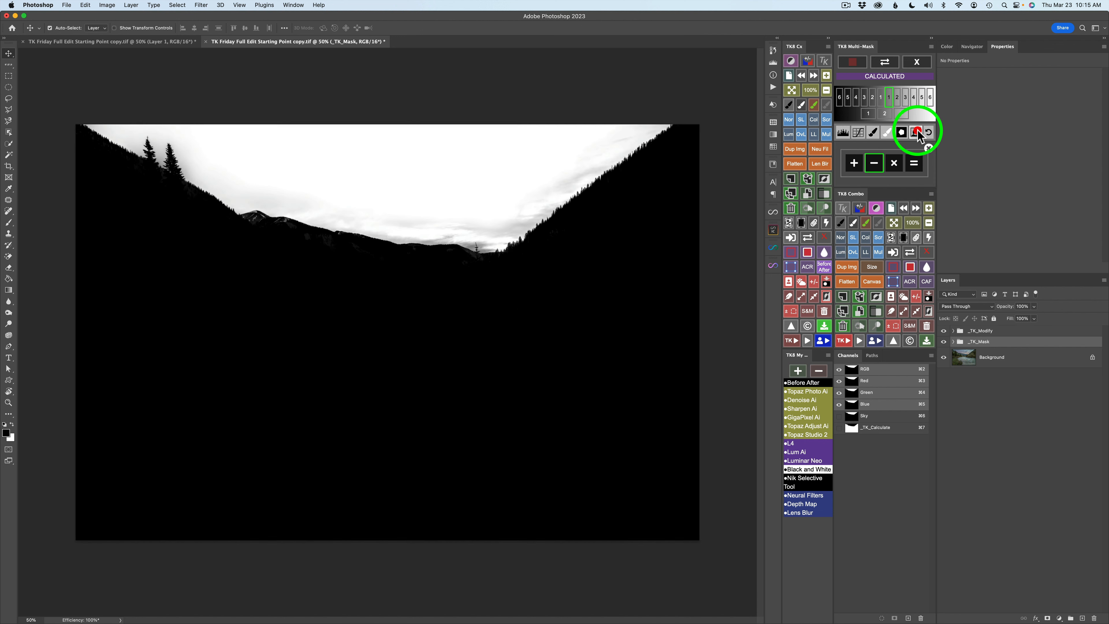
{"action": "left_click", "coordinate": [499, 186]}
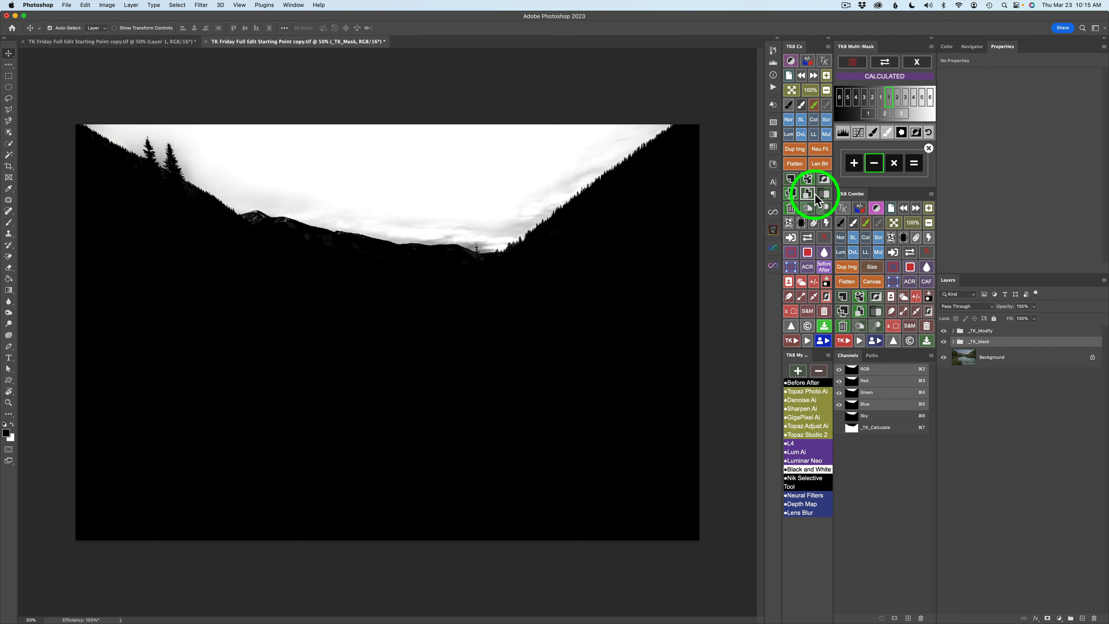
{"action": "left_click", "coordinate": [914, 162]}
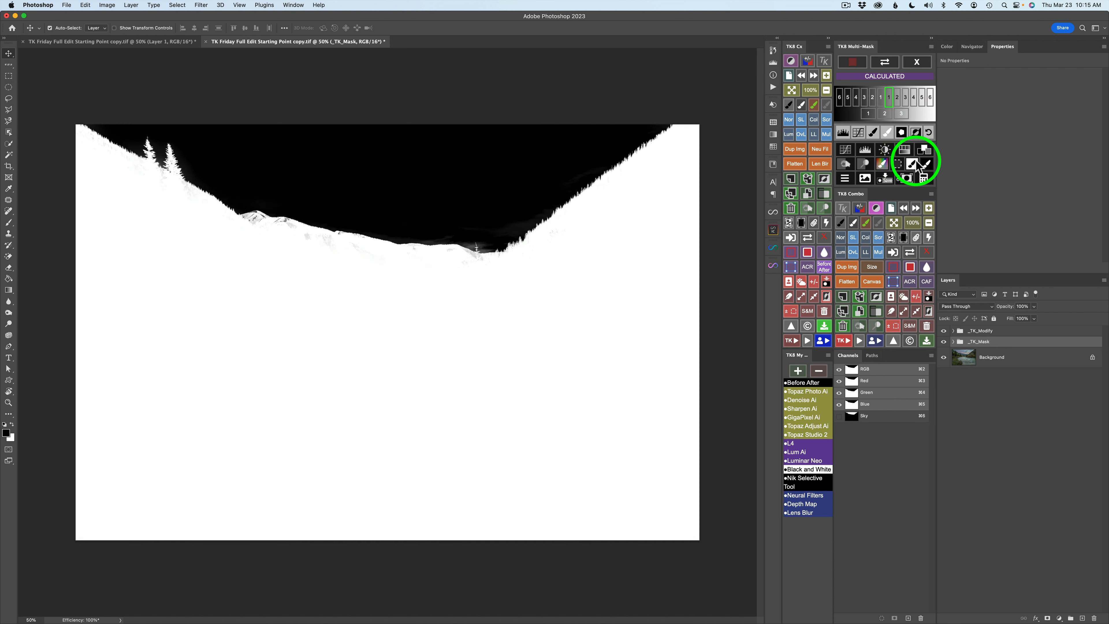
Save the calculated mask as a channel named "Foreground" and exit the mask preview
{"action": "left_click", "coordinate": [888, 178]}
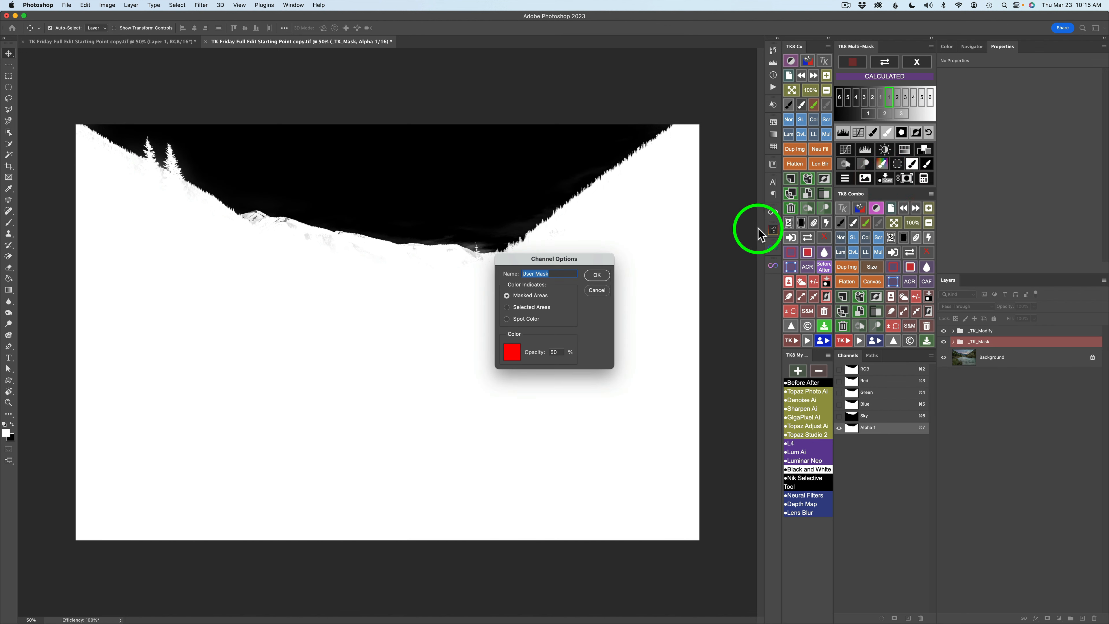
{"action": "type", "text": "Fore"}
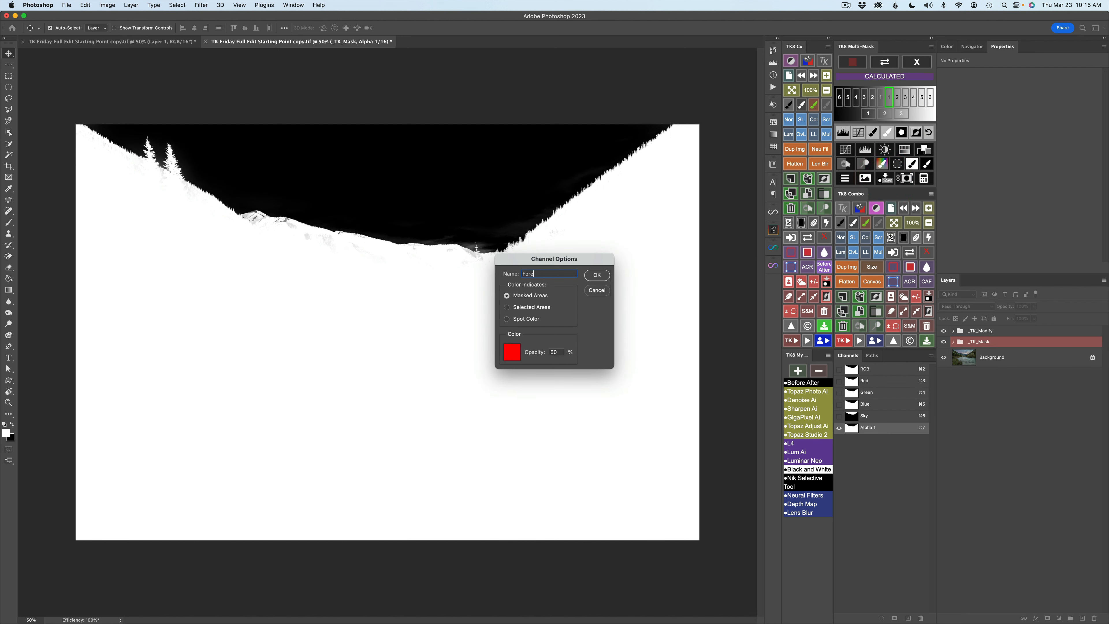
{"action": "type", "text": "ground"}
{"action": "left_click", "coordinate": [597, 275]}
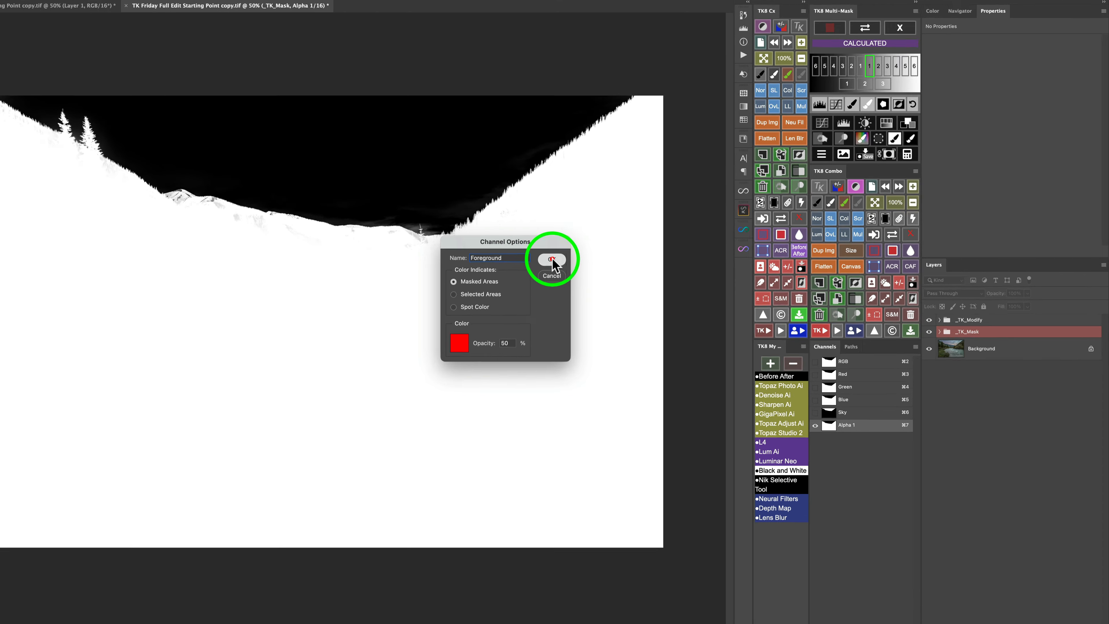
{"action": "left_click", "coordinate": [840, 361]}
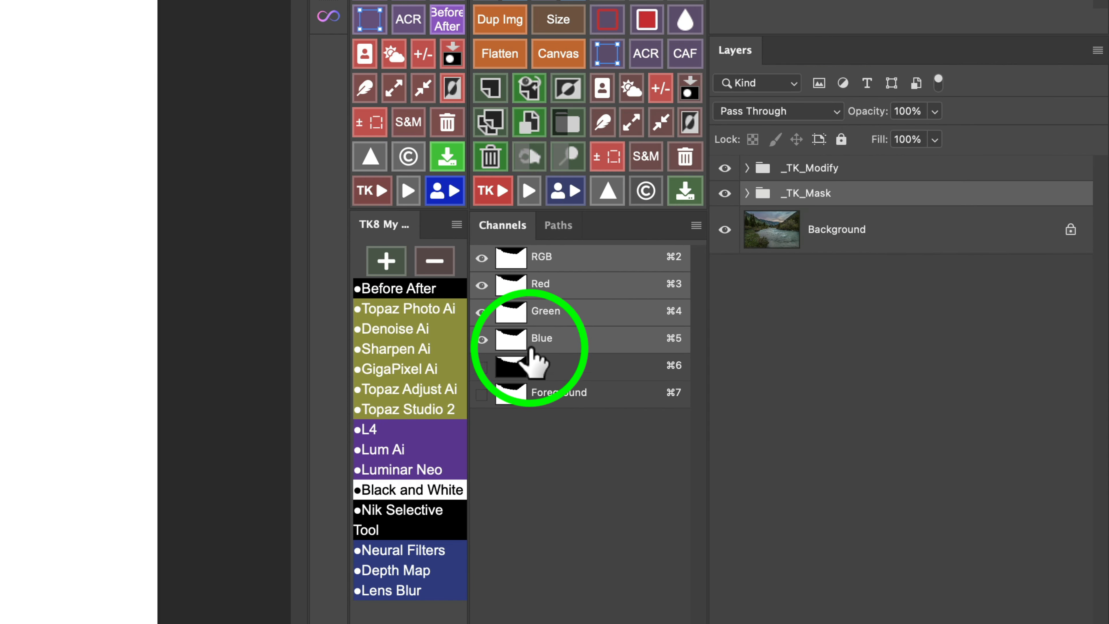
{"action": "left_click", "coordinate": [555, 392]}
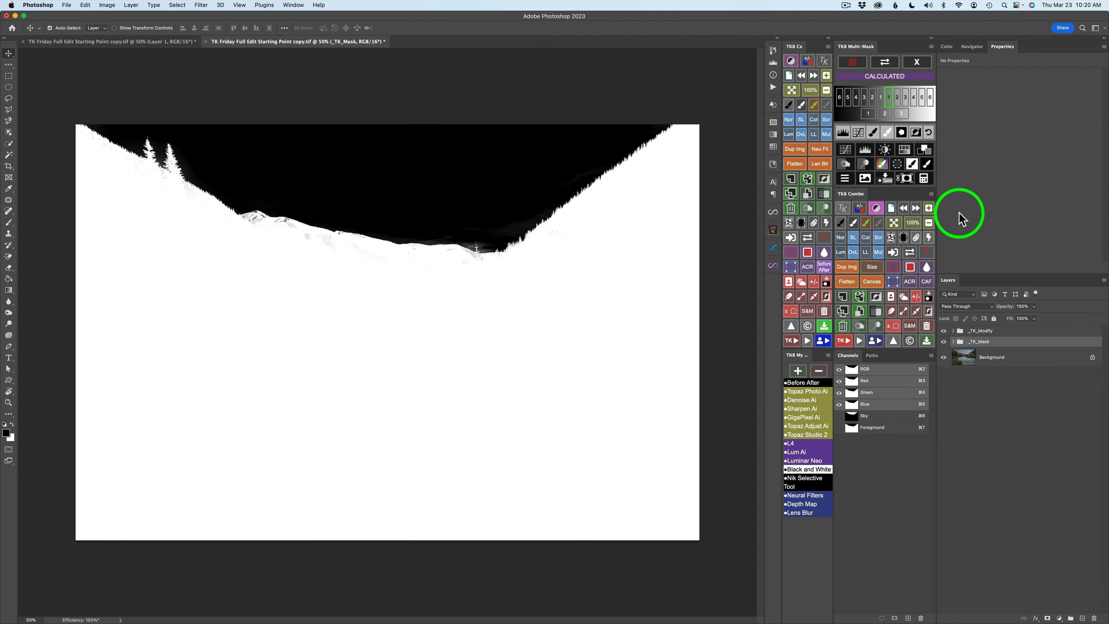
{"action": "left_click", "coordinate": [917, 62]}
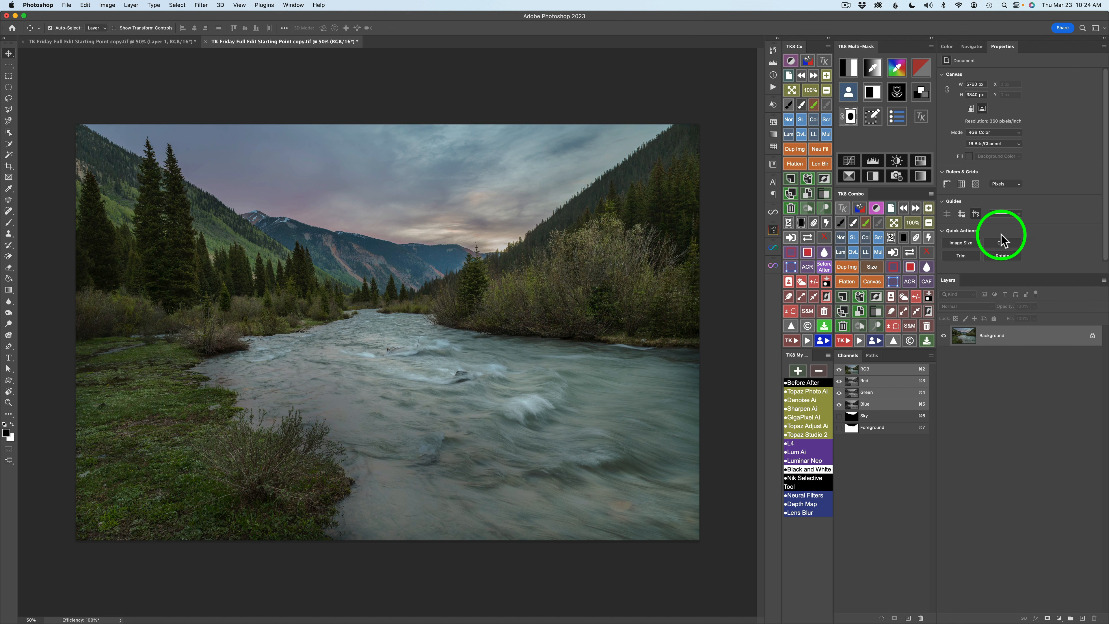
Add a Color Grading layer and brighten its midtones, leaving their hue neutral
{"action": "left_click", "coordinate": [921, 92]}
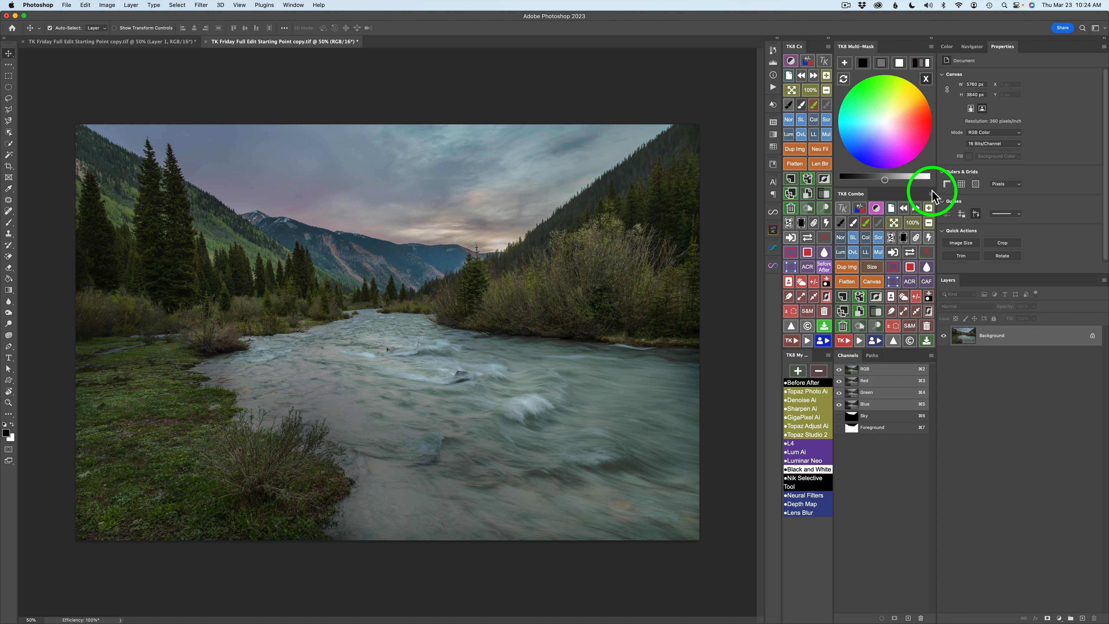
{"action": "left_click", "coordinate": [844, 63]}
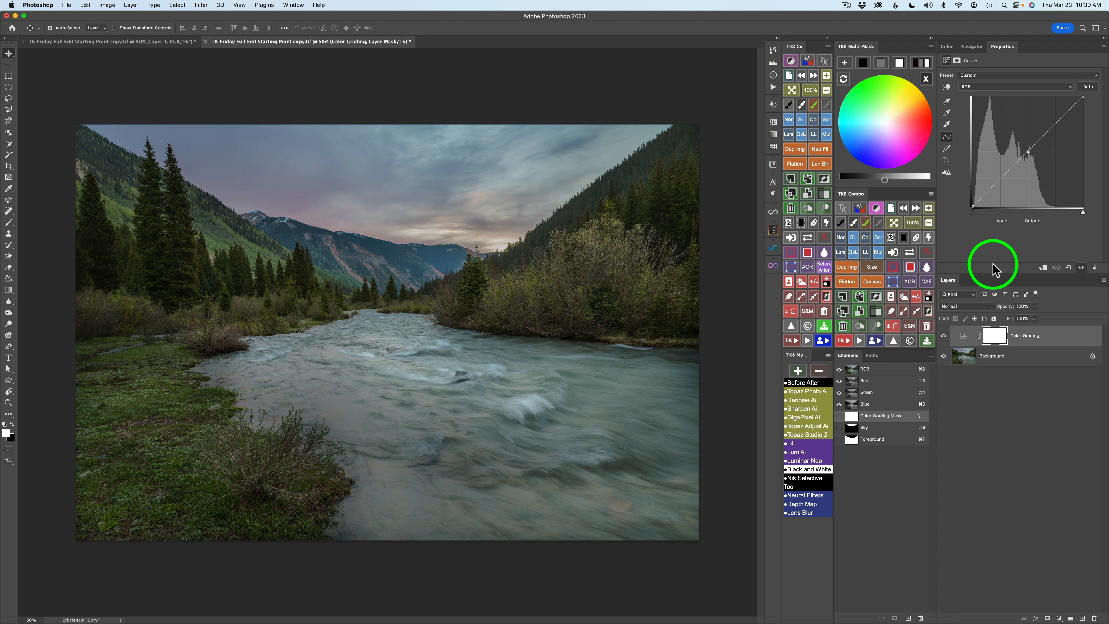
{"action": "left_click", "coordinate": [881, 64]}
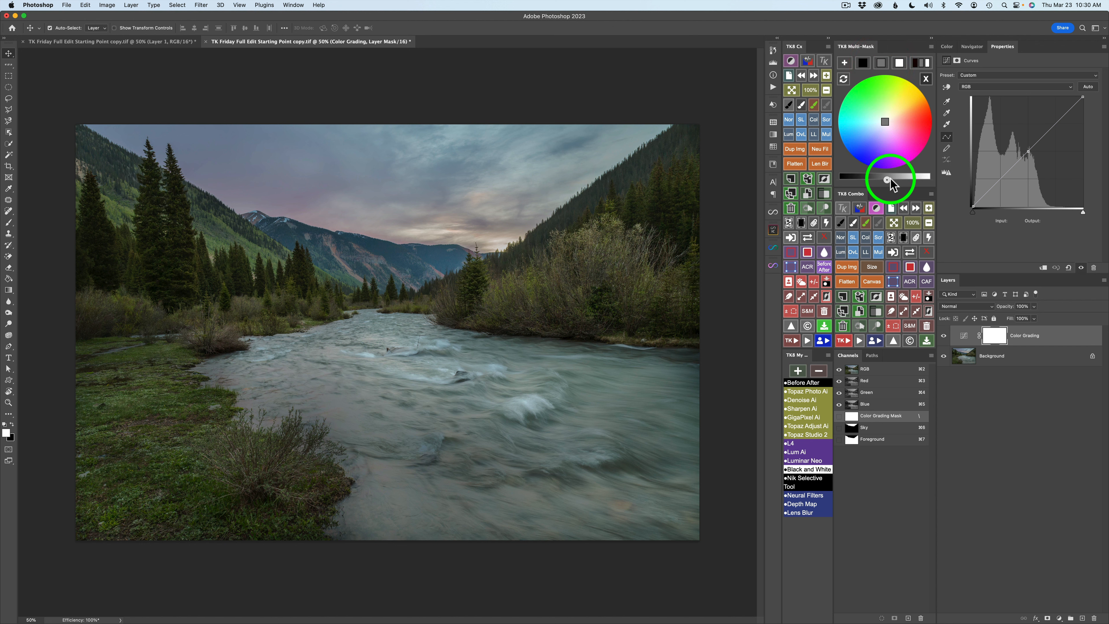
{"action": "left_click_drag", "start_coordinate": [885, 179], "coordinate": [908, 179]}
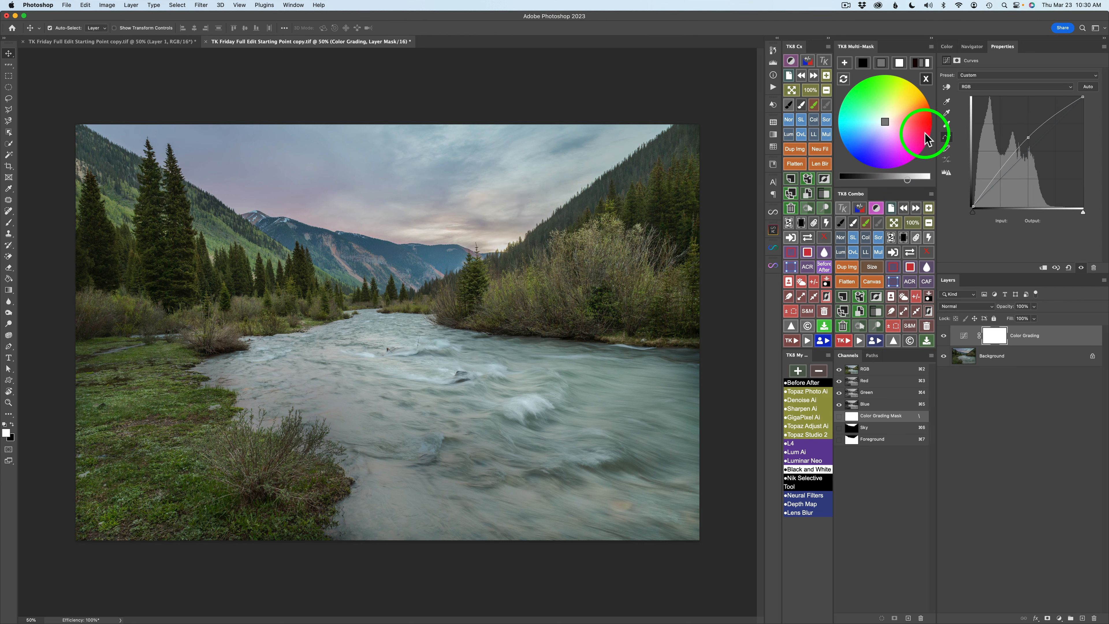
{"action": "left_click", "coordinate": [925, 78]}
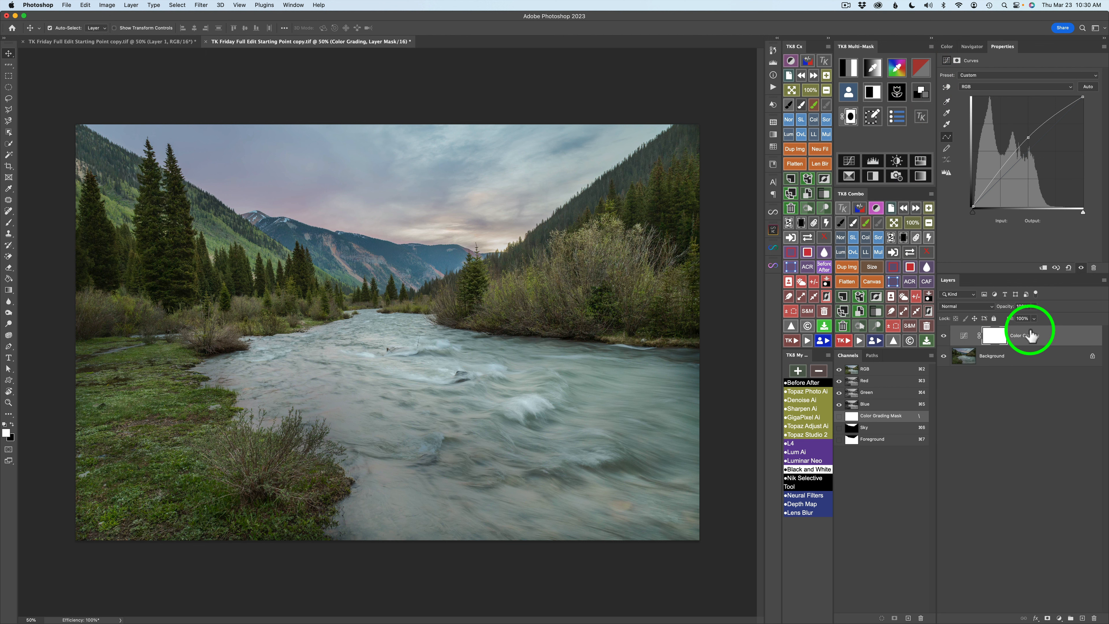
Load the saved Sky channel as the first mask of a multiply (intersect) calculation and exit its preview
{"action": "left_click", "coordinate": [849, 94]}
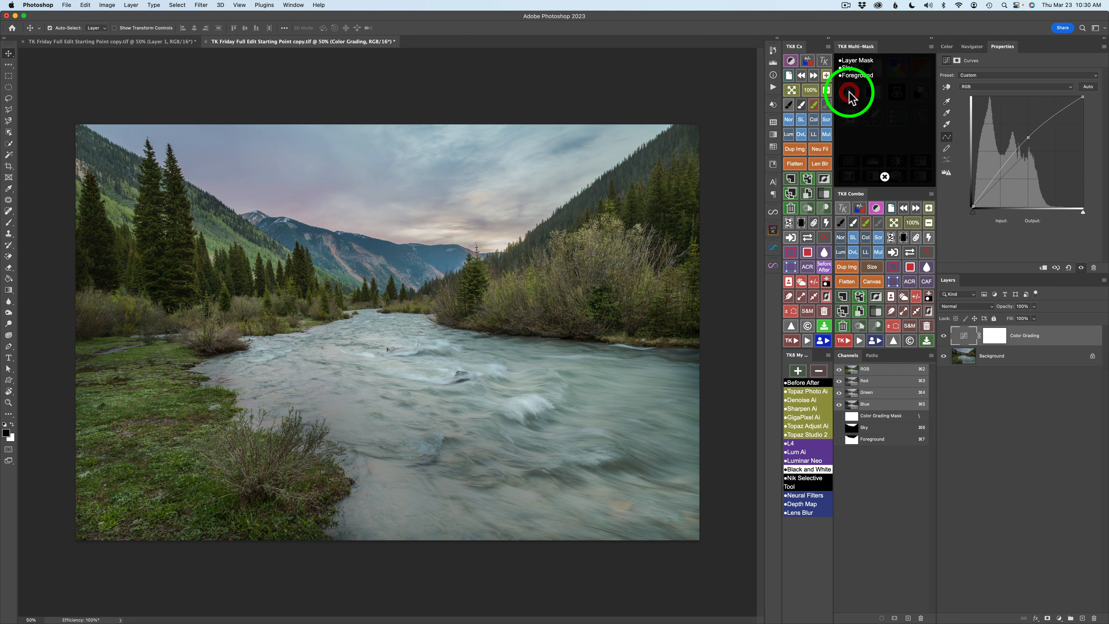
{"action": "left_click", "coordinate": [849, 67]}
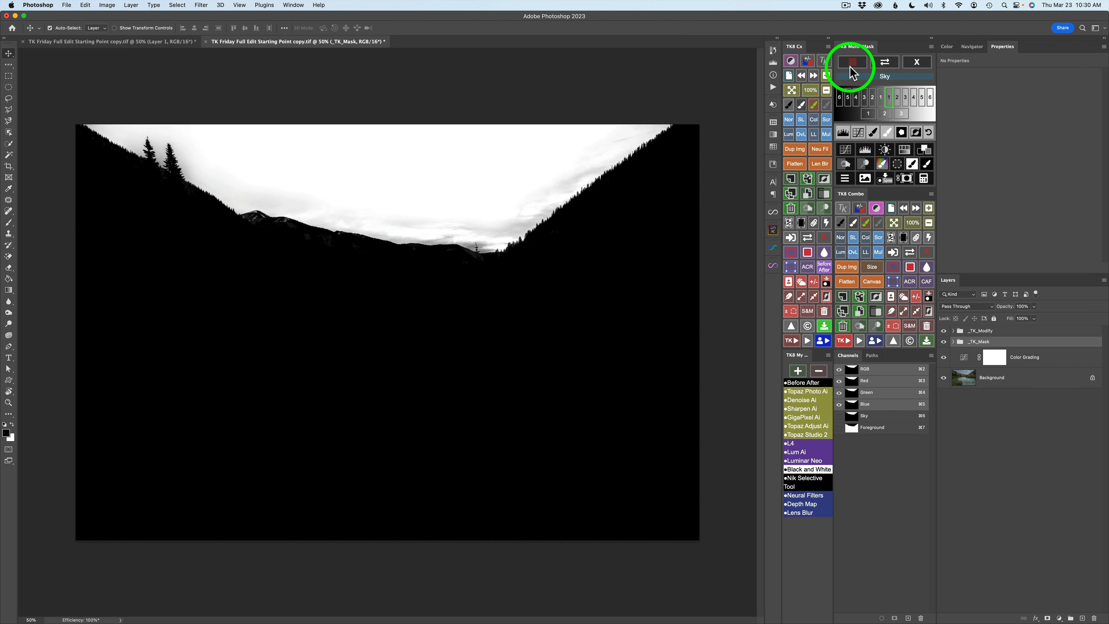
{"action": "left_click", "coordinate": [925, 182]}
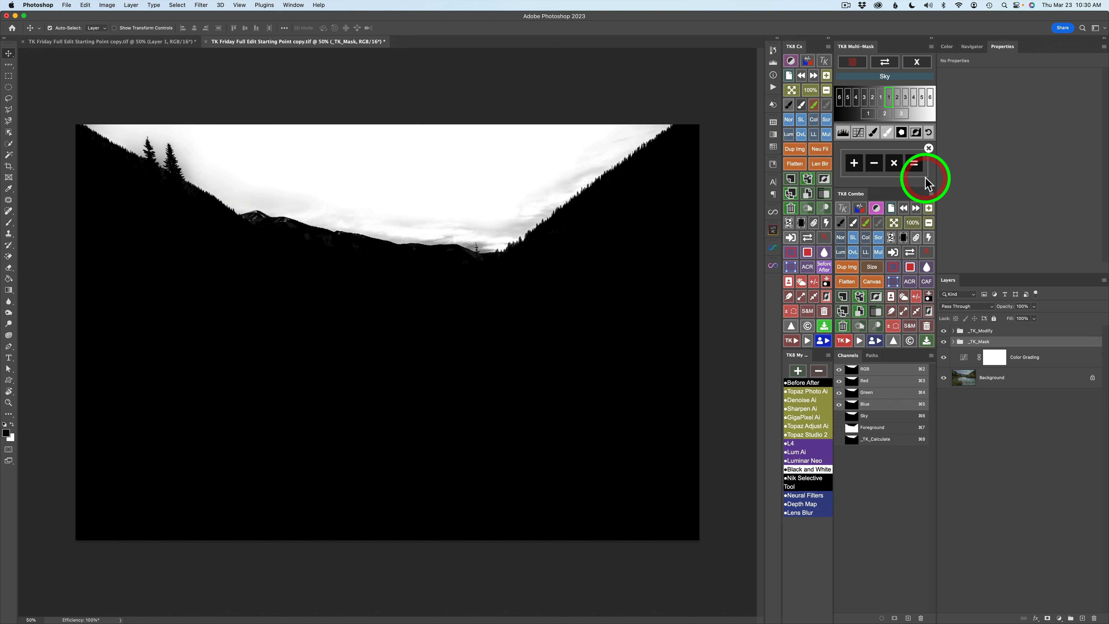
{"action": "left_click", "coordinate": [894, 166]}
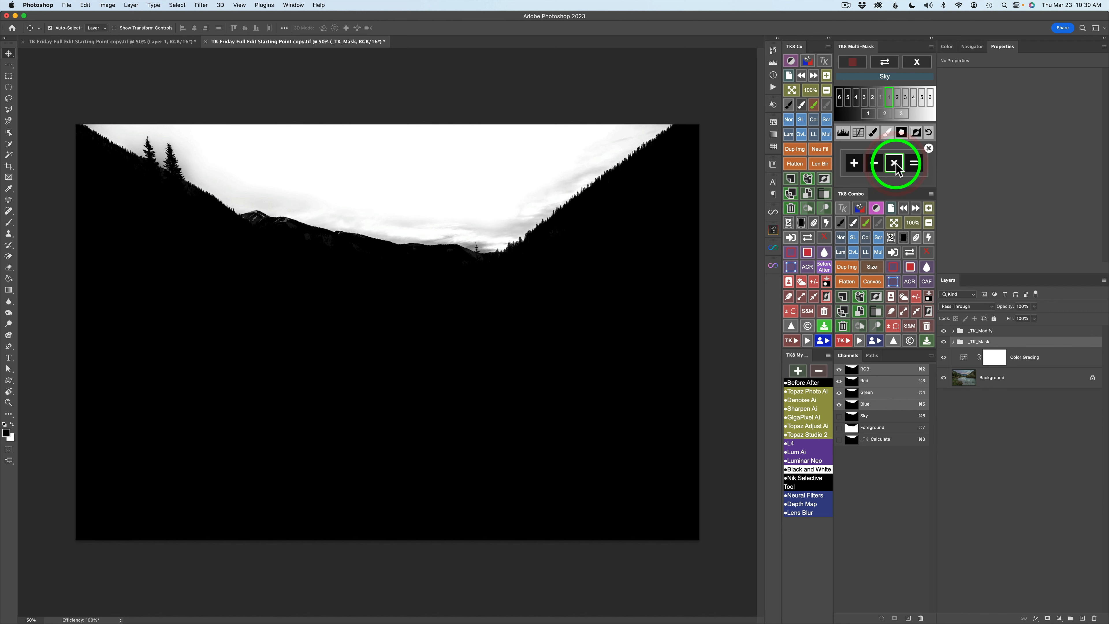
{"action": "left_click", "coordinate": [922, 61]}
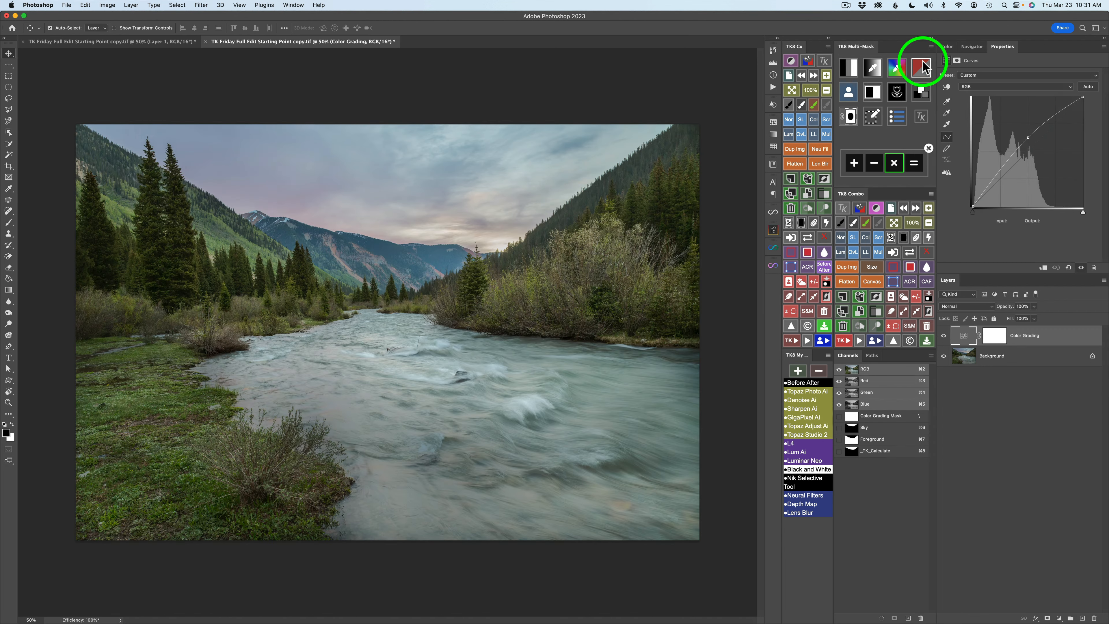
Generate a Lights 2 luminosity mask and base it on the yellow (Y) channel after trying other color channels
{"action": "left_click", "coordinate": [849, 69]}
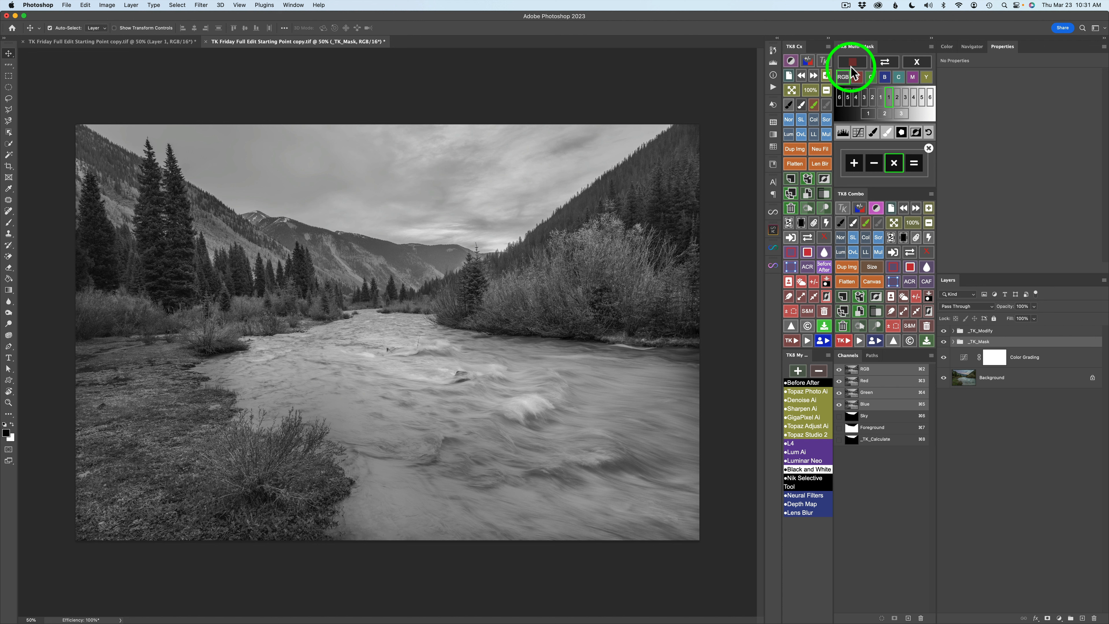
{"action": "left_click", "coordinate": [898, 100]}
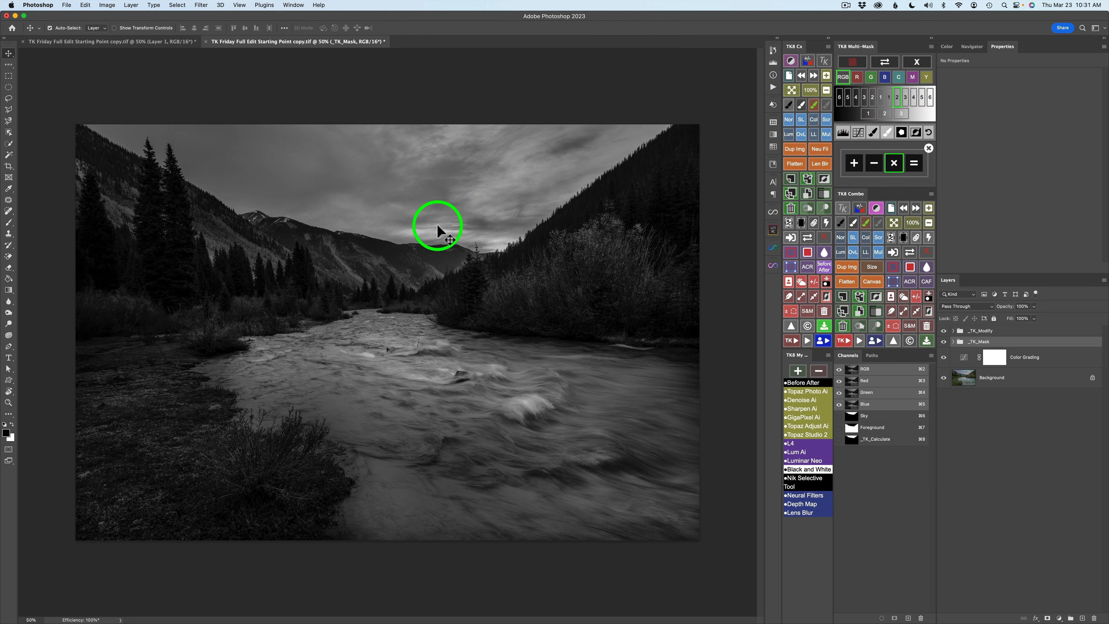
{"action": "left_click", "coordinate": [858, 78]}
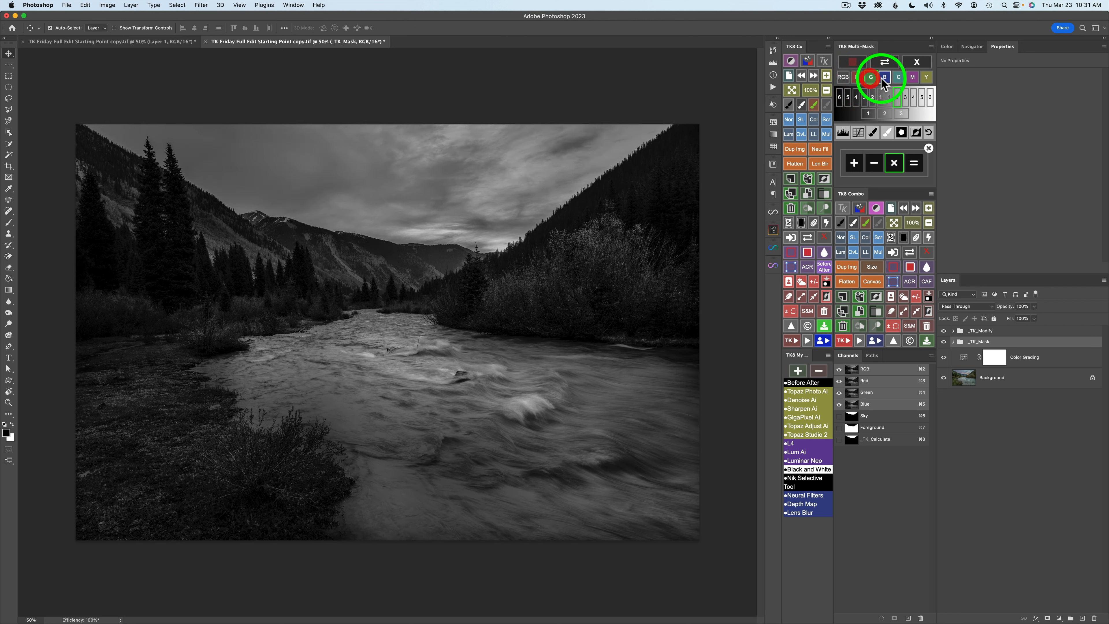
{"action": "left_click", "coordinate": [885, 77]}
{"action": "left_click", "coordinate": [926, 77]}
{"action": "left_click", "coordinate": [927, 78]}
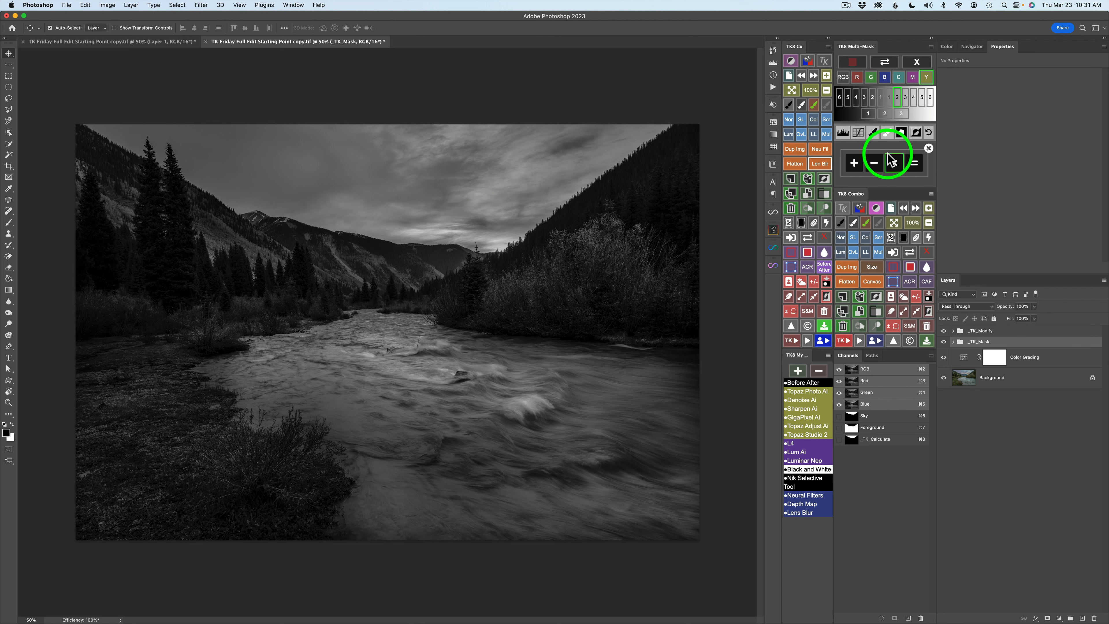
Complete the Sky and Lights 2 mask calculation, and paint white through it on the Color Grading layer's black mask over the bright clouds
{"action": "left_click", "coordinate": [915, 164]}
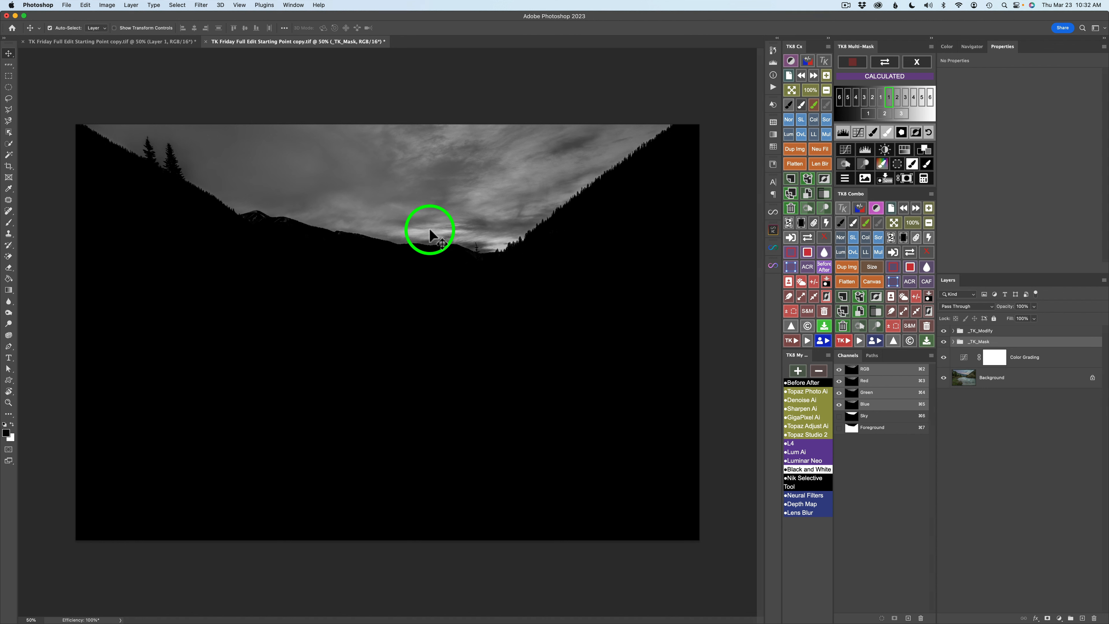
{"action": "left_click", "coordinate": [927, 165]}
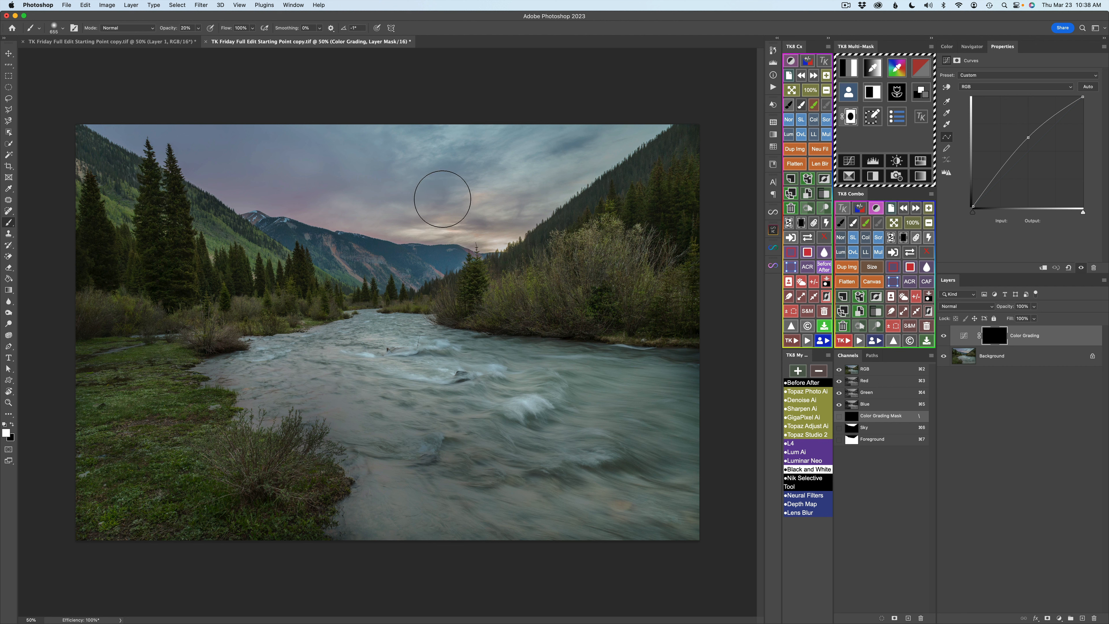
{"action": "left_click_drag", "start_coordinate": [422, 193], "coordinate": [397, 223]}
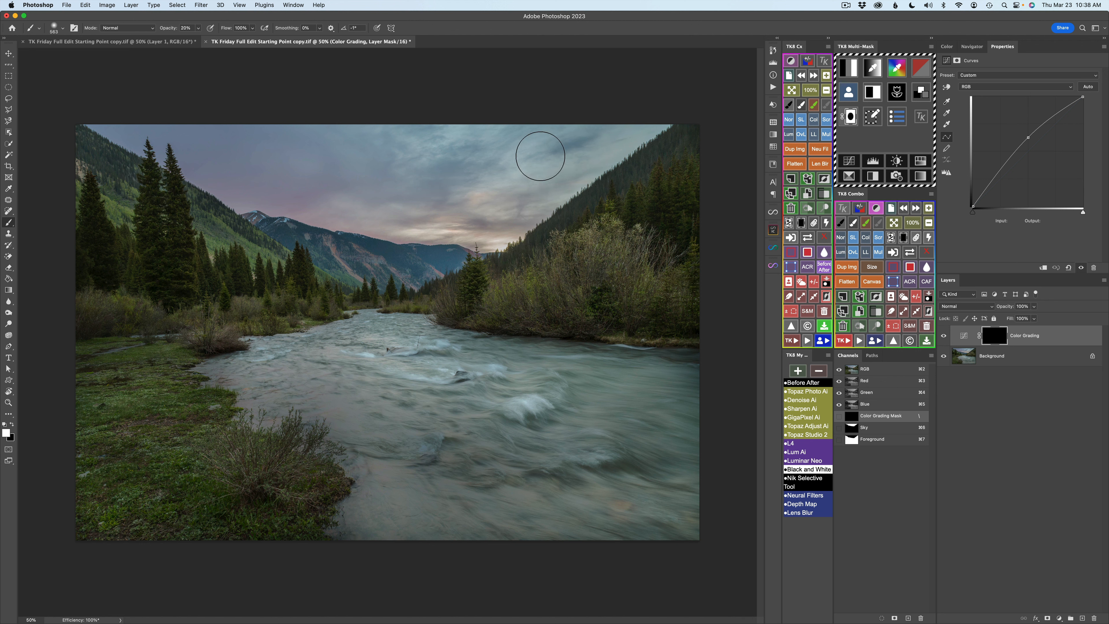
Compare the sky with and without the painted Color Grading layer
{"action": "left_click", "coordinate": [944, 335]}
{"action": "left_click", "coordinate": [944, 335]}
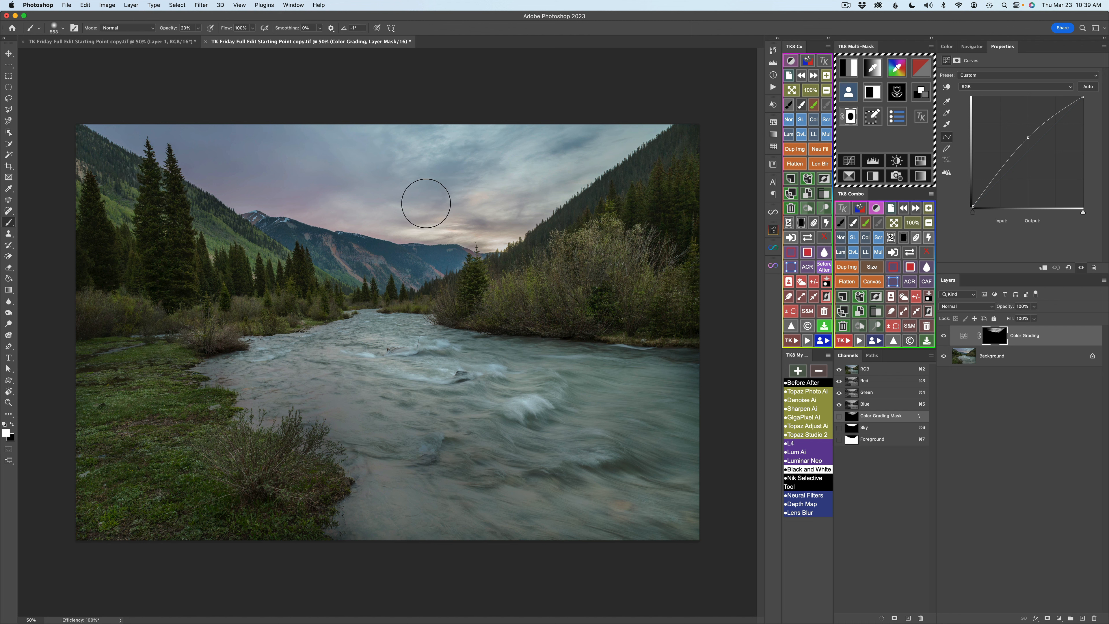
{"action": "left_click", "coordinate": [943, 335]}
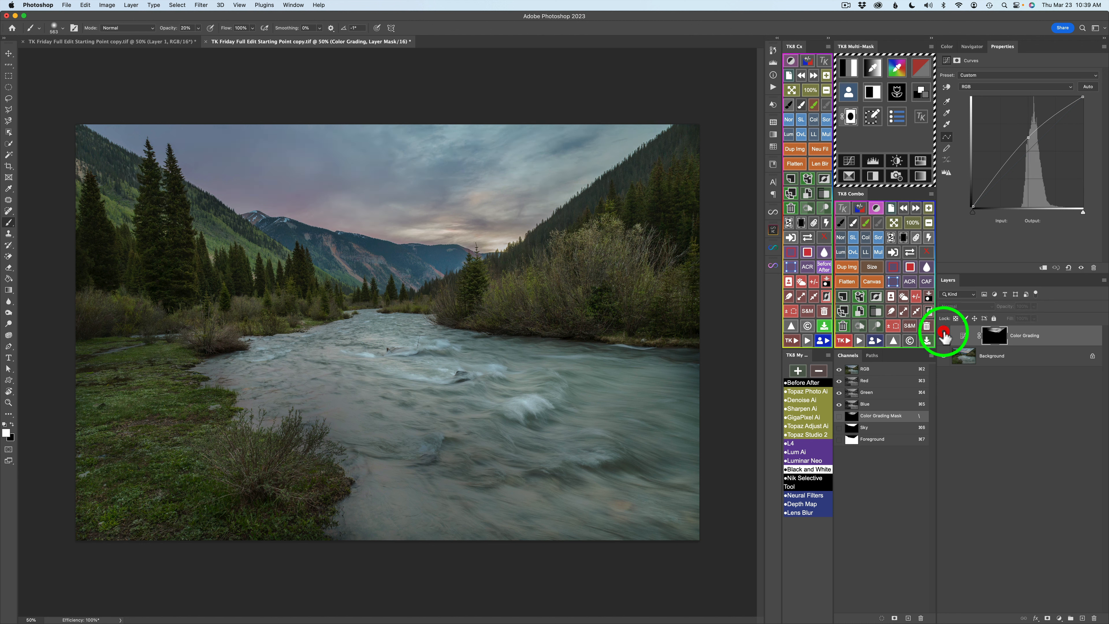
{"action": "left_click", "coordinate": [944, 335]}
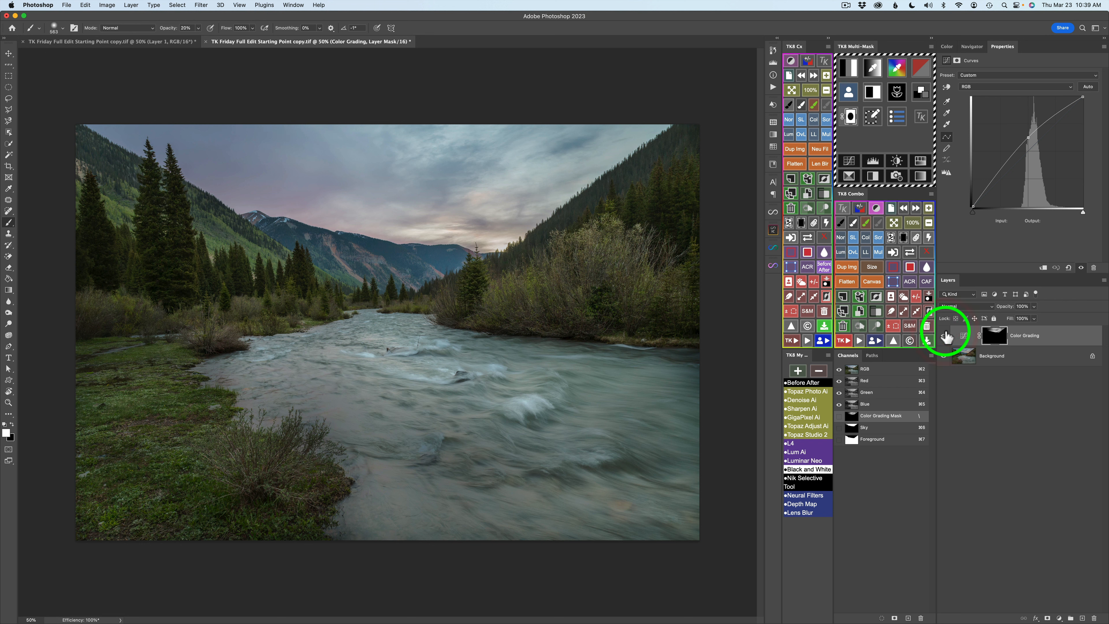
{"action": "left_click", "coordinate": [944, 335]}
{"action": "left_click", "coordinate": [944, 335]}
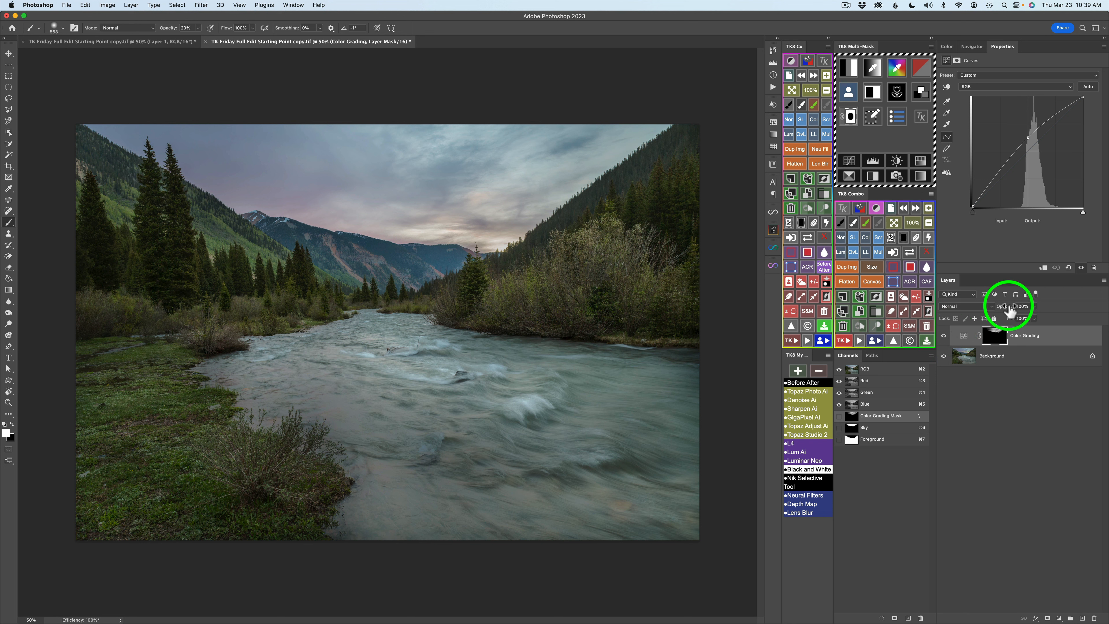
Reopen the Color Grading layer's settings, raise its midtone brightness and shift the midtone hue slightly toward warm yellow
{"action": "left_click", "coordinate": [964, 337]}
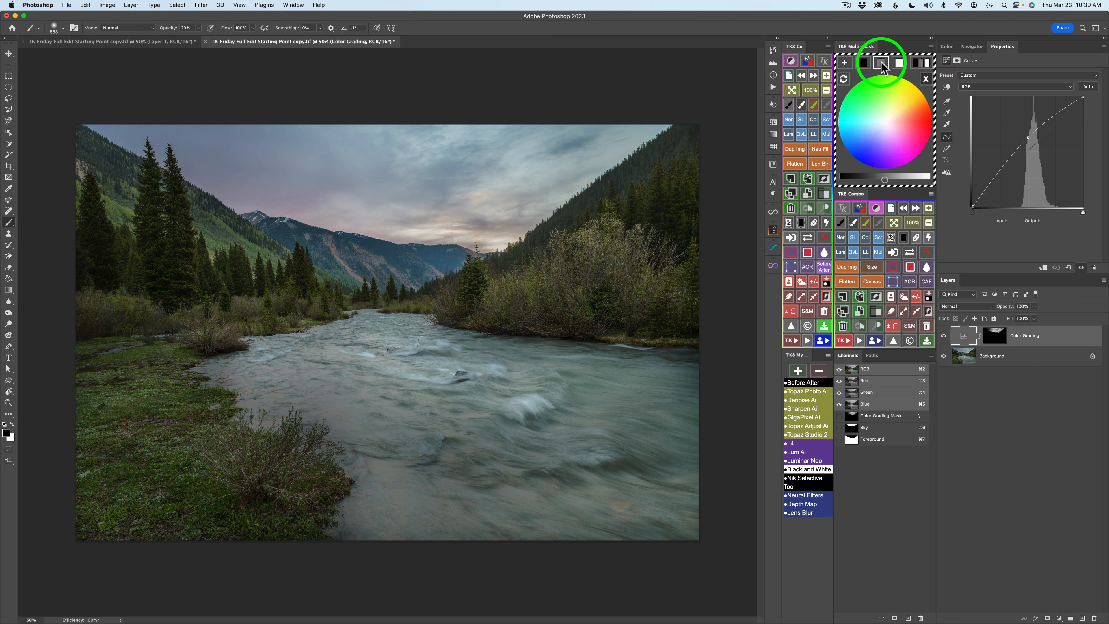
{"action": "left_click", "coordinate": [916, 179]}
{"action": "left_click", "coordinate": [903, 178]}
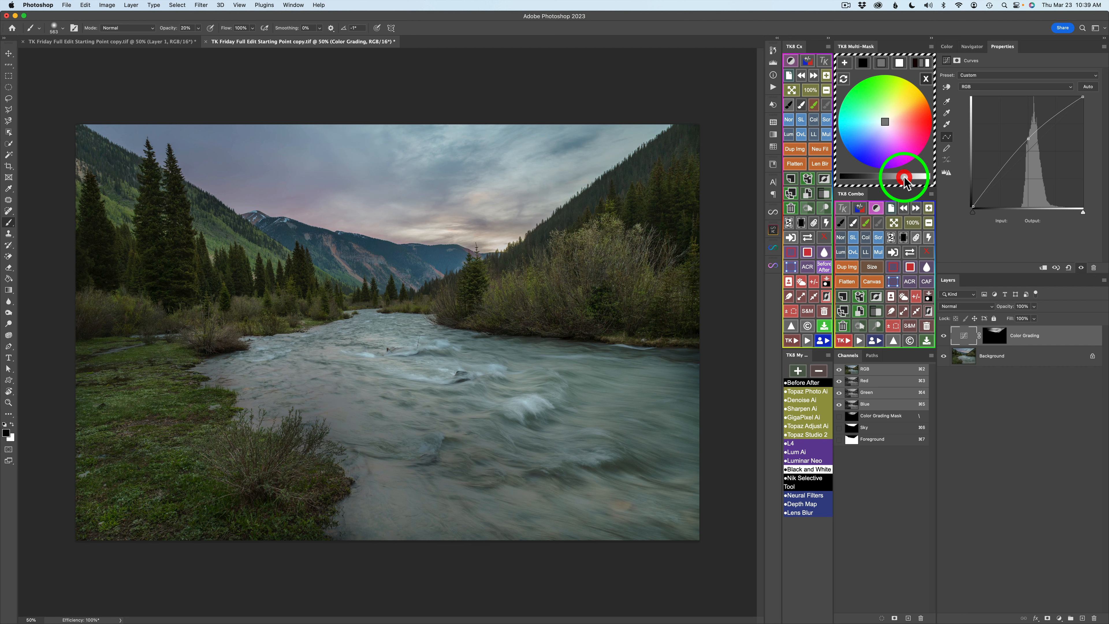
{"action": "left_click", "coordinate": [897, 177]}
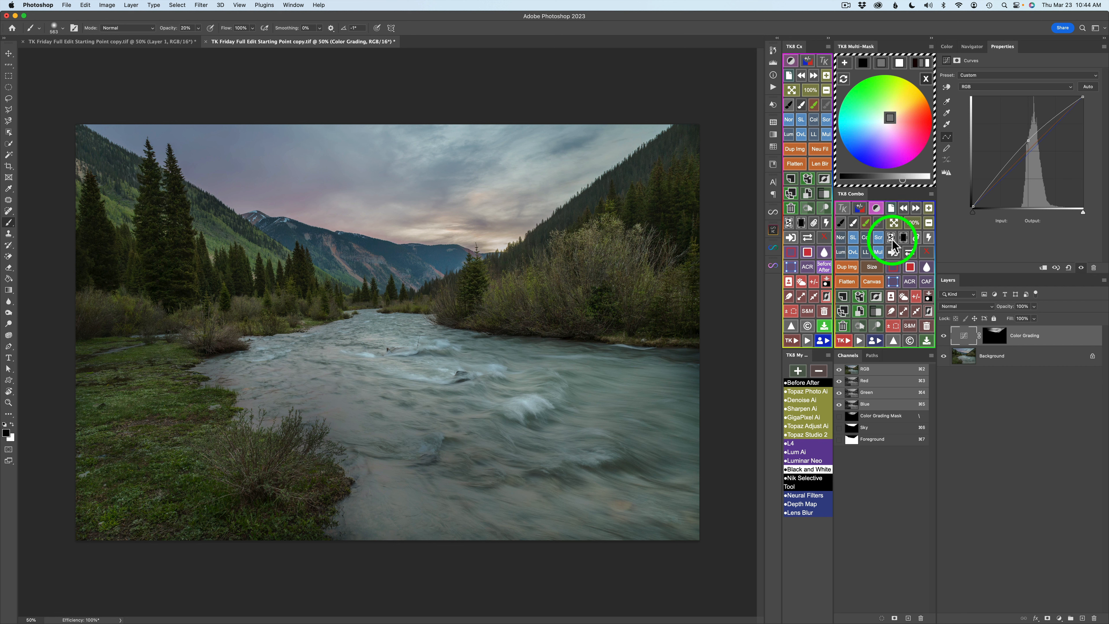
{"action": "left_click", "coordinate": [916, 299]}
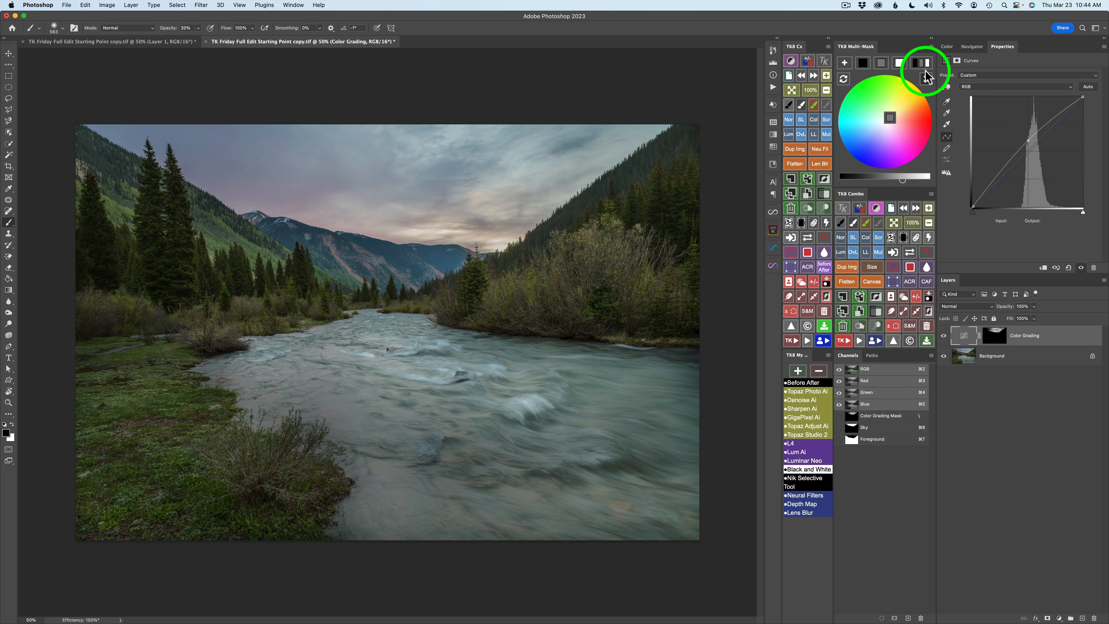
Add a second Color Grading layer and strongly darken its midtones, leaving their hue neutral
{"action": "left_click", "coordinate": [844, 63]}
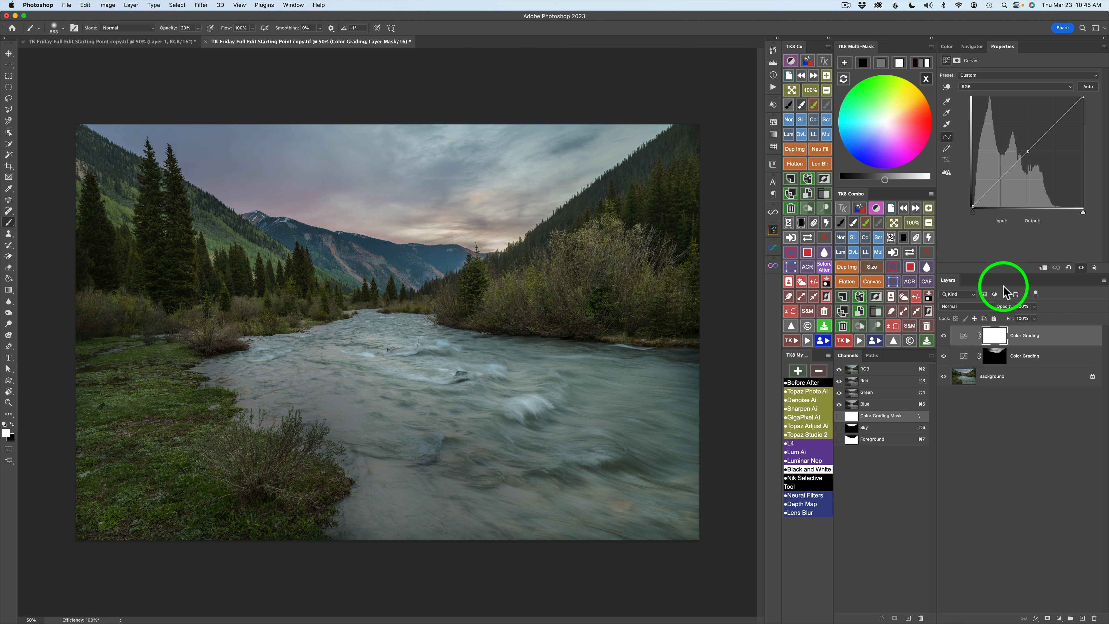
{"action": "left_click", "coordinate": [881, 67]}
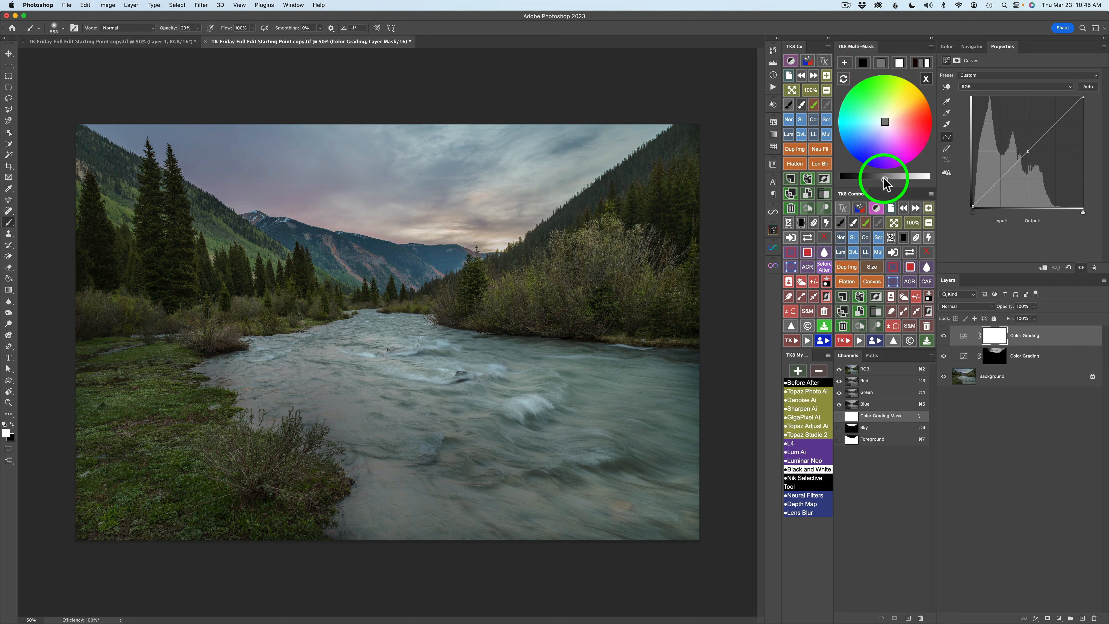
{"action": "left_click_drag", "start_coordinate": [884, 178], "coordinate": [854, 178]}
{"action": "left_click", "coordinate": [853, 178]}
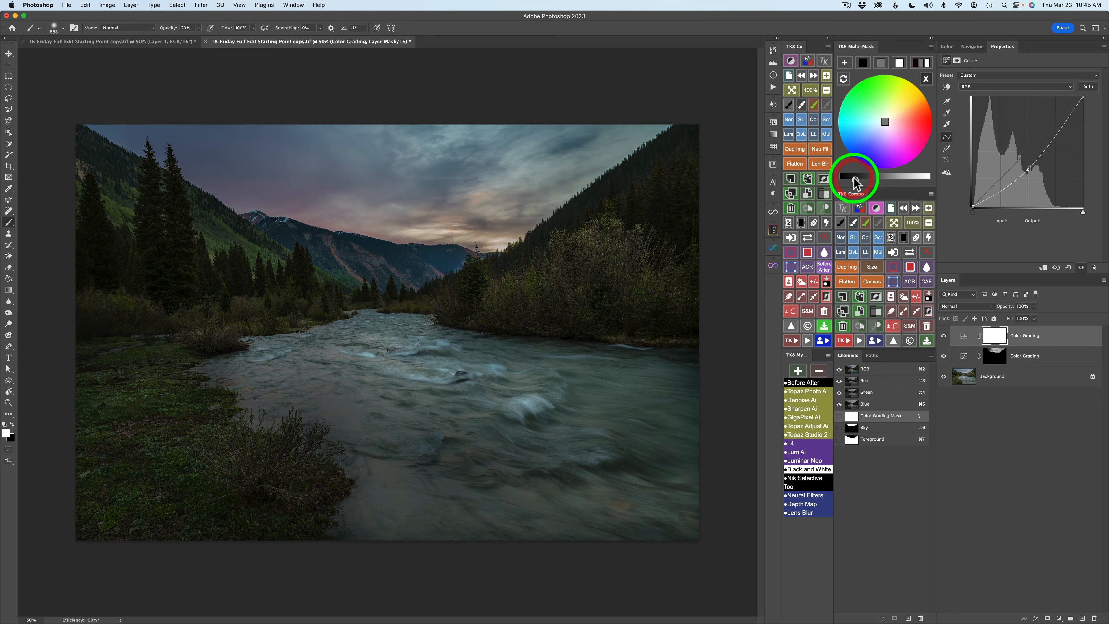
{"action": "left_click", "coordinate": [853, 178]}
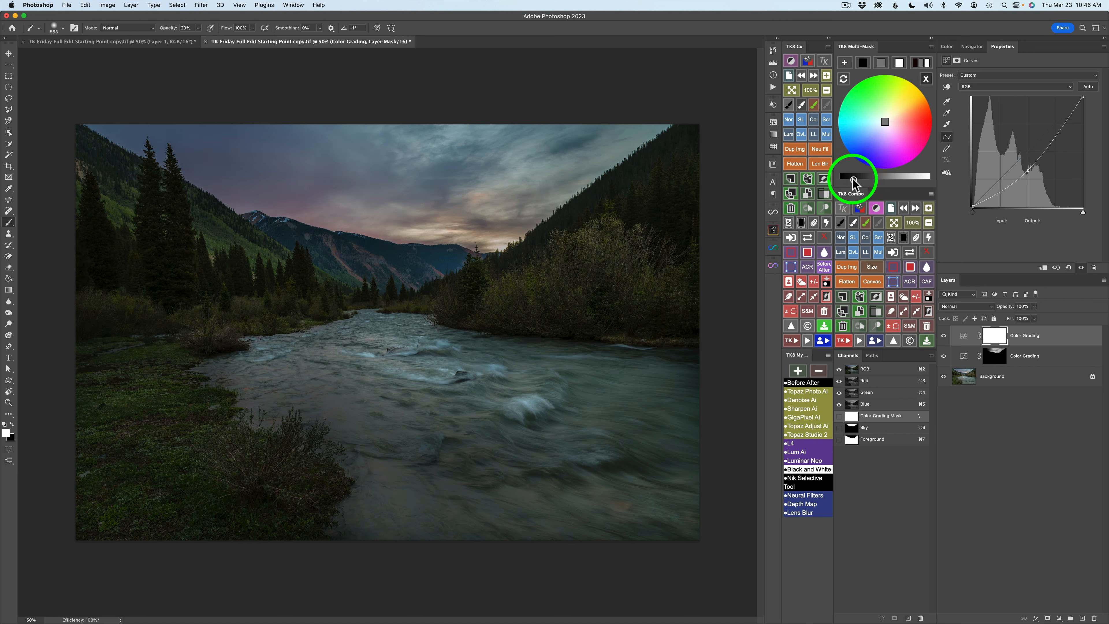
{"action": "left_click", "coordinate": [925, 79]}
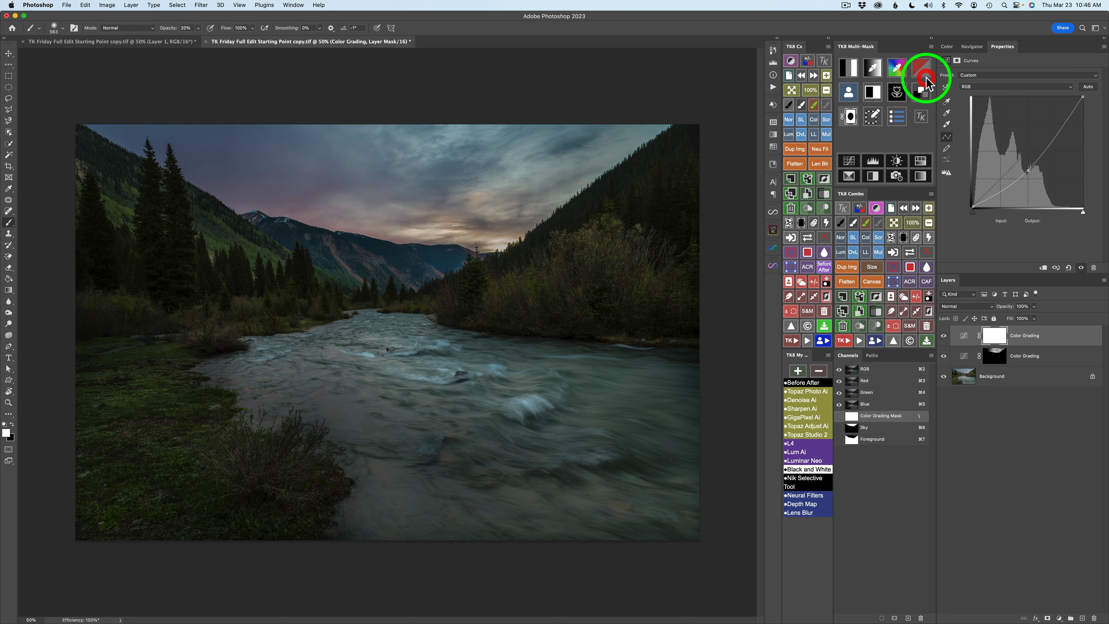
Load the saved Sky channel as the first mask of another multiply (intersect) calculation and exit its preview
{"action": "left_click", "coordinate": [849, 92]}
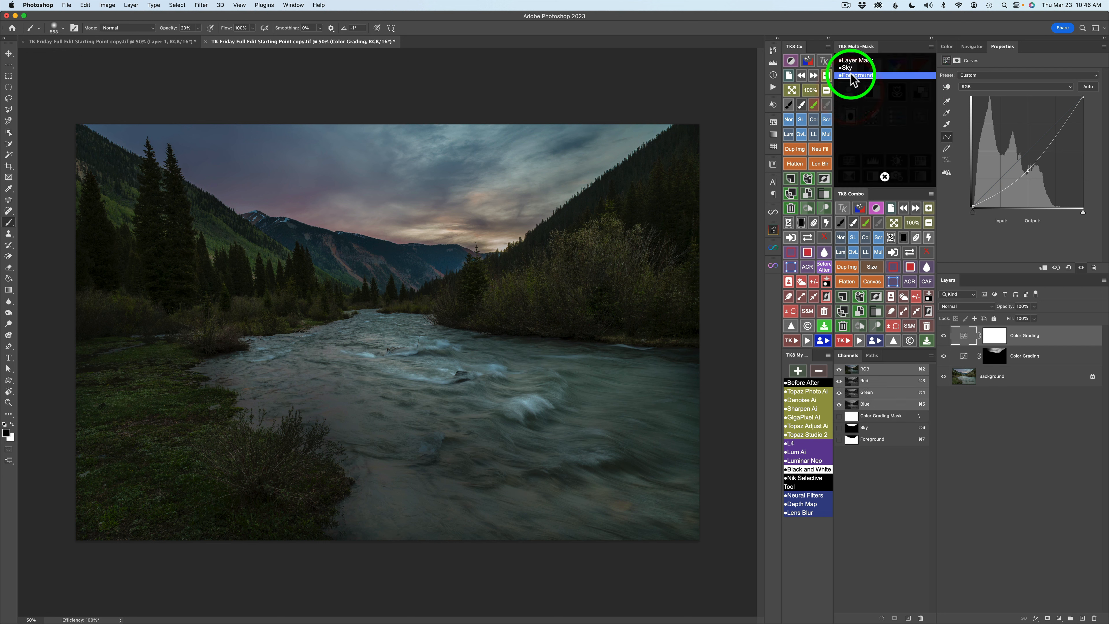
{"action": "left_click", "coordinate": [850, 68]}
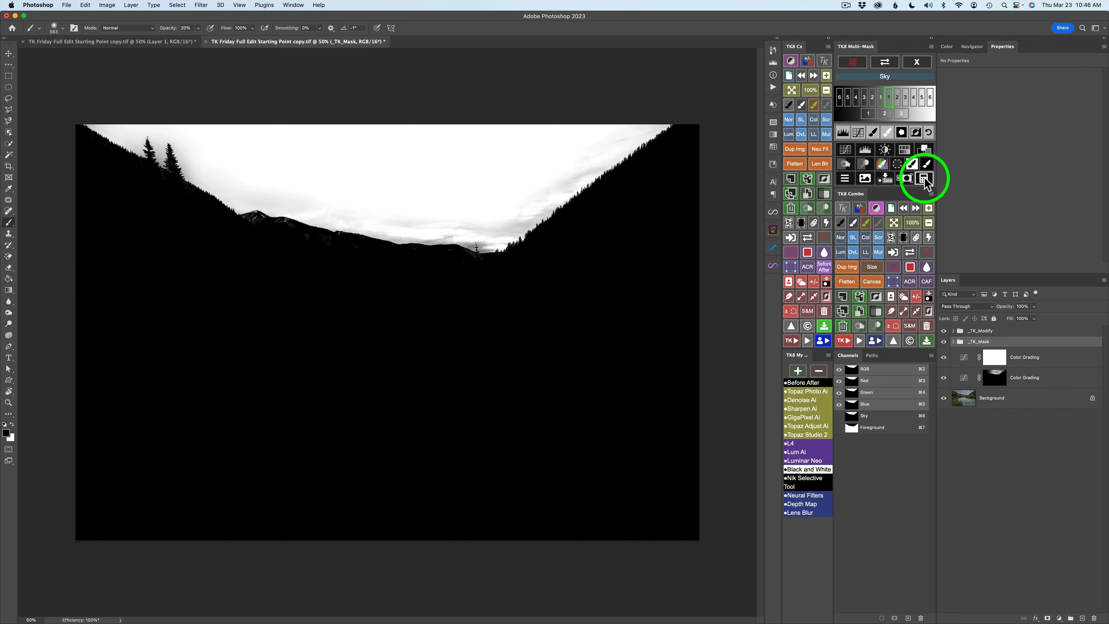
{"action": "left_click", "coordinate": [923, 179]}
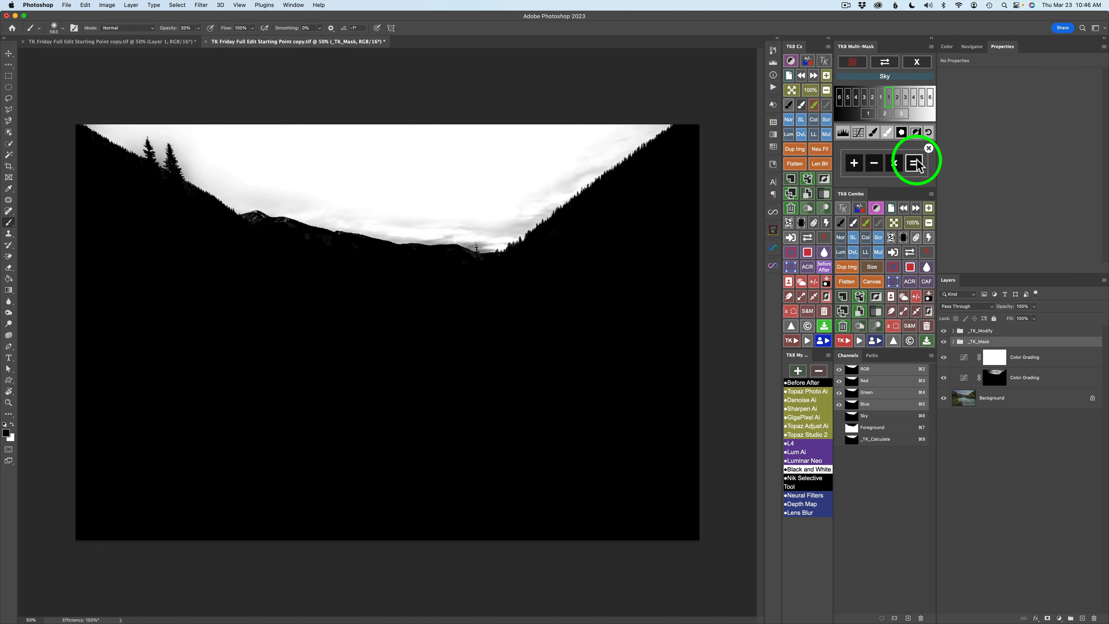
{"action": "left_click", "coordinate": [894, 164]}
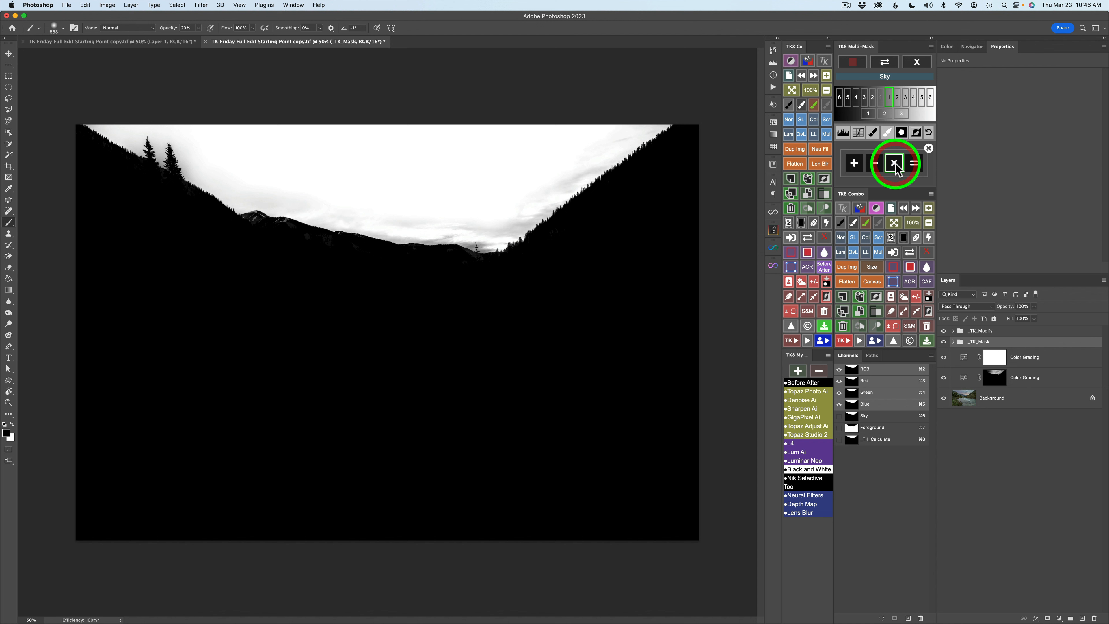
{"action": "left_click", "coordinate": [921, 62]}
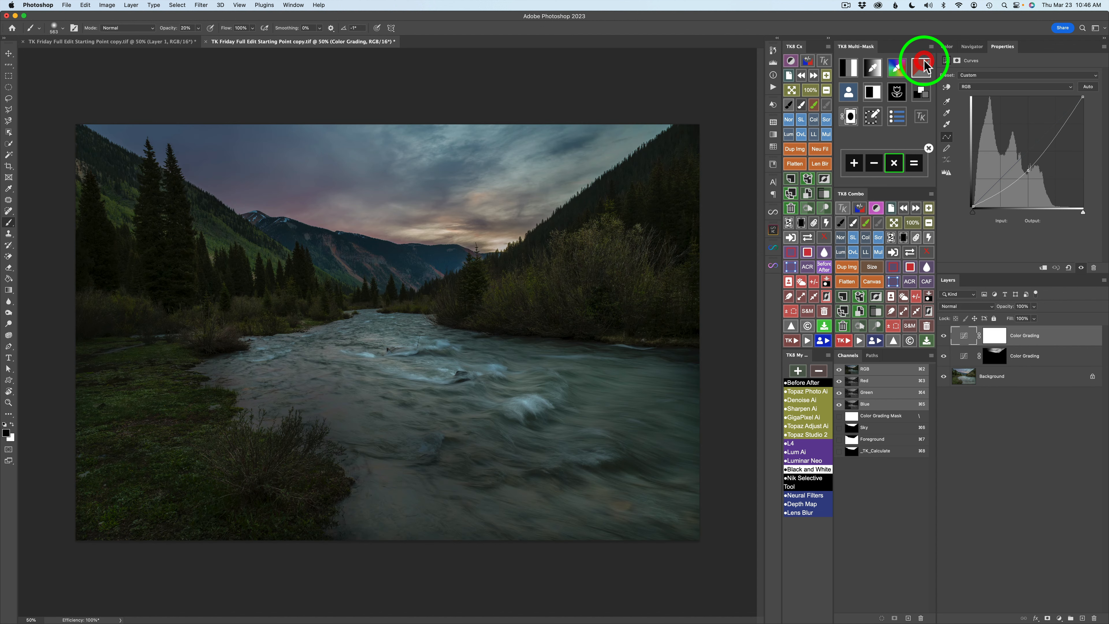
Generate a Darks 3 luminosity mask and base it on the yellow (Y) channel
{"action": "left_click", "coordinate": [850, 69]}
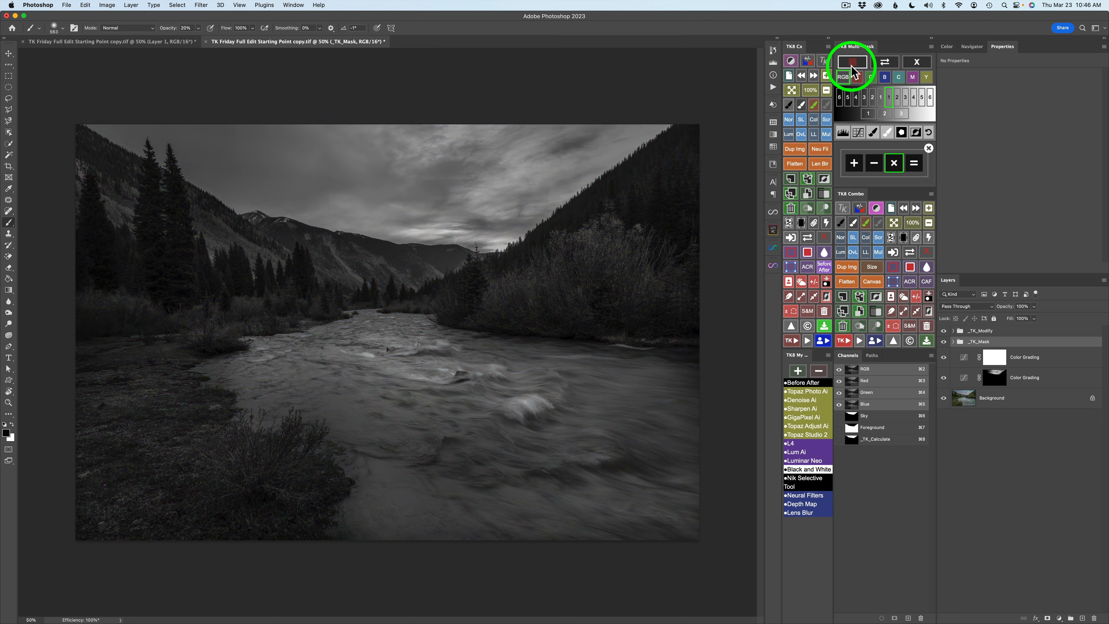
{"action": "left_click", "coordinate": [880, 100]}
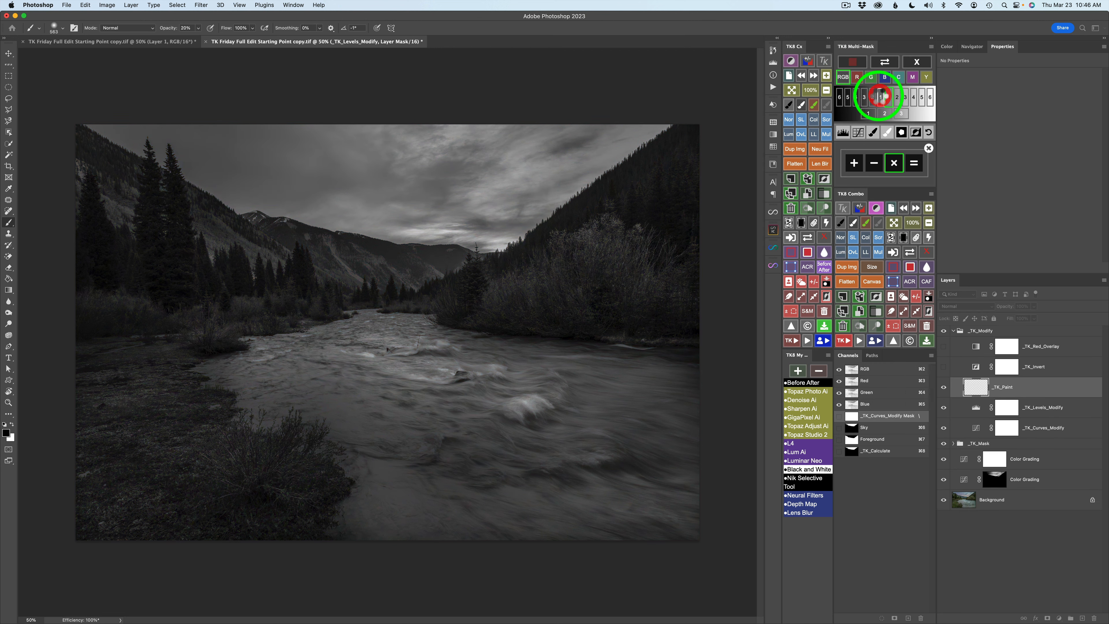
{"action": "left_click", "coordinate": [865, 97]}
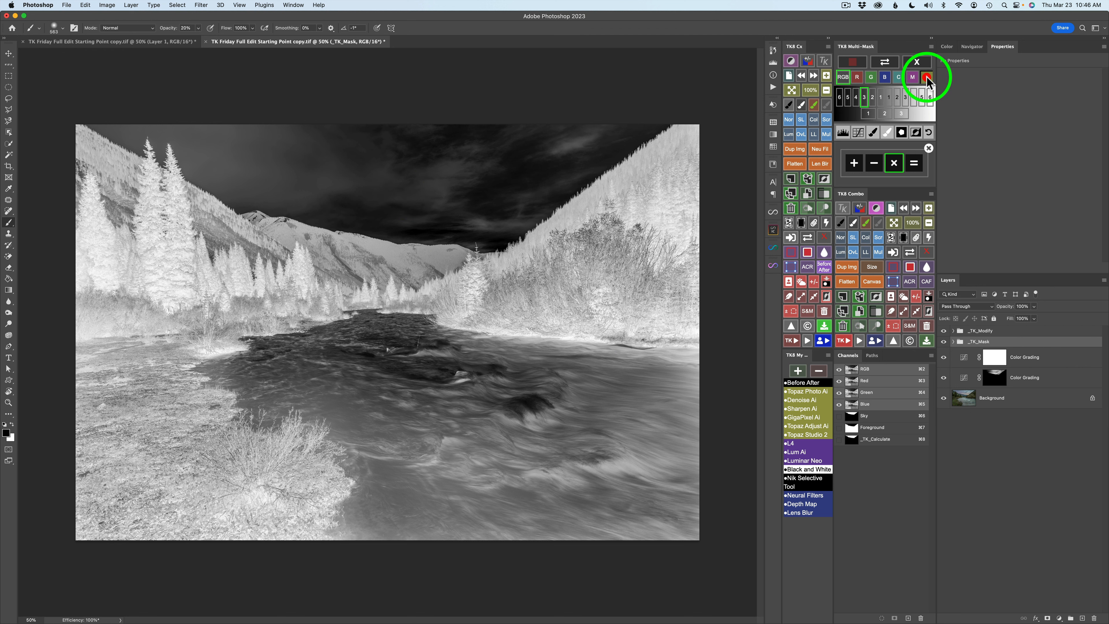
{"action": "left_click", "coordinate": [926, 77]}
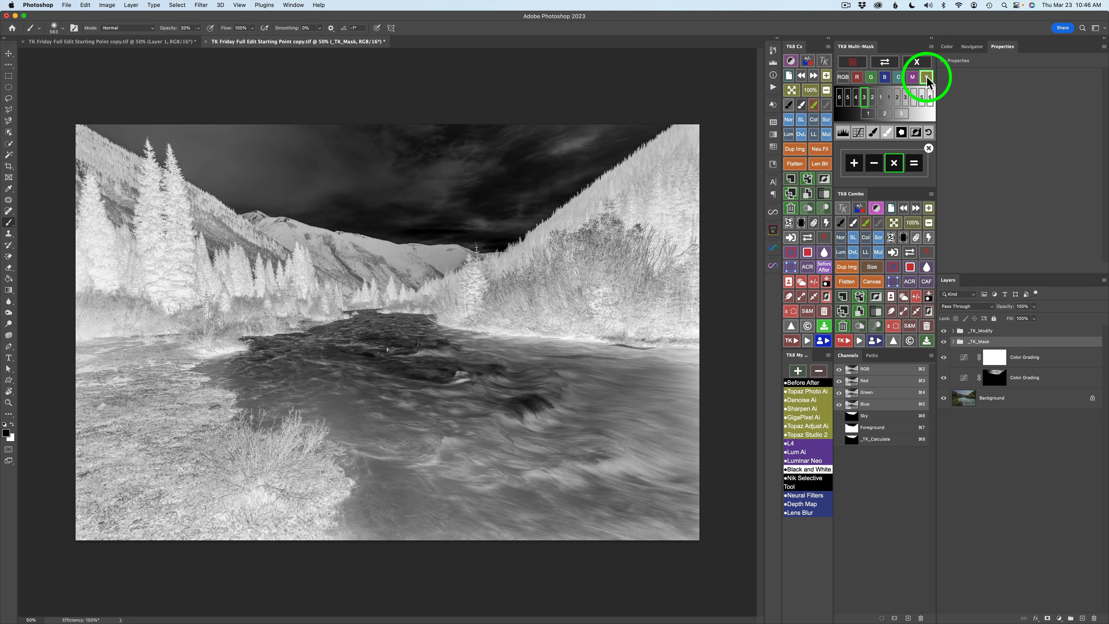
Complete the Sky and Darks 3 calculation, paint through it on the second Color Grading layer's mask over the dark clouds, and compare before and after
{"action": "left_click", "coordinate": [914, 162]}
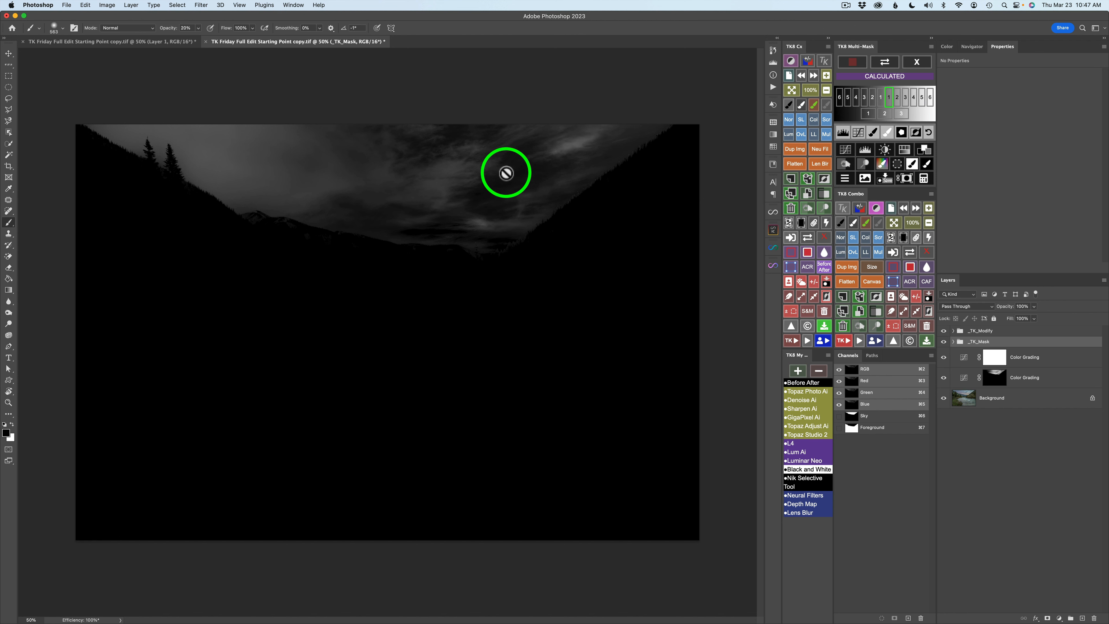
{"action": "left_click", "coordinate": [927, 166]}
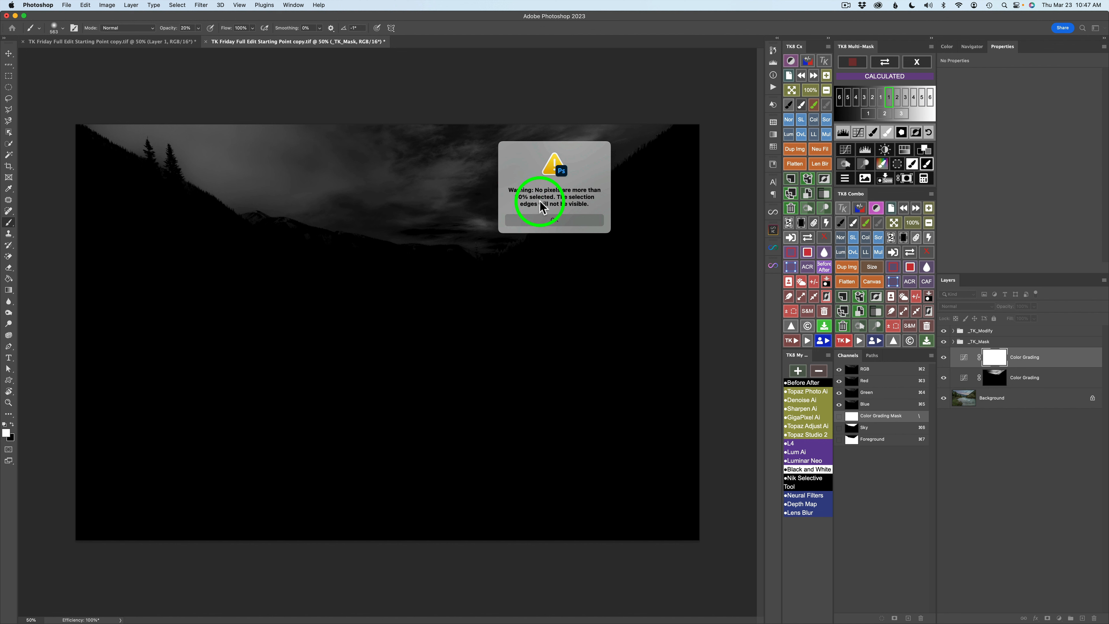
{"action": "left_click", "coordinate": [555, 220]}
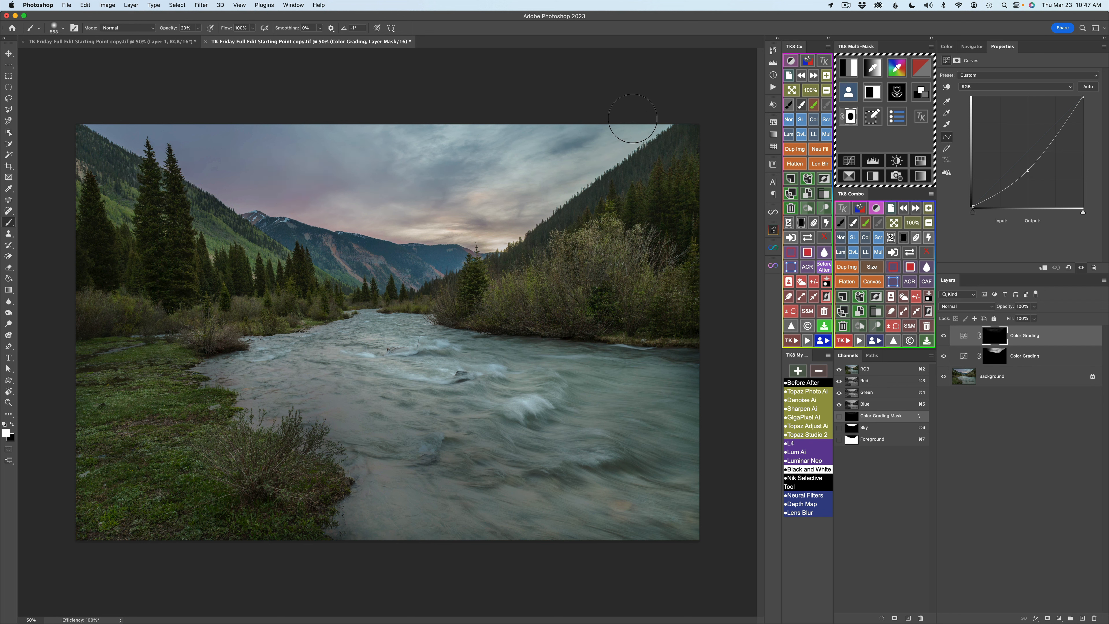
{"action": "left_click", "coordinate": [261, 179]}
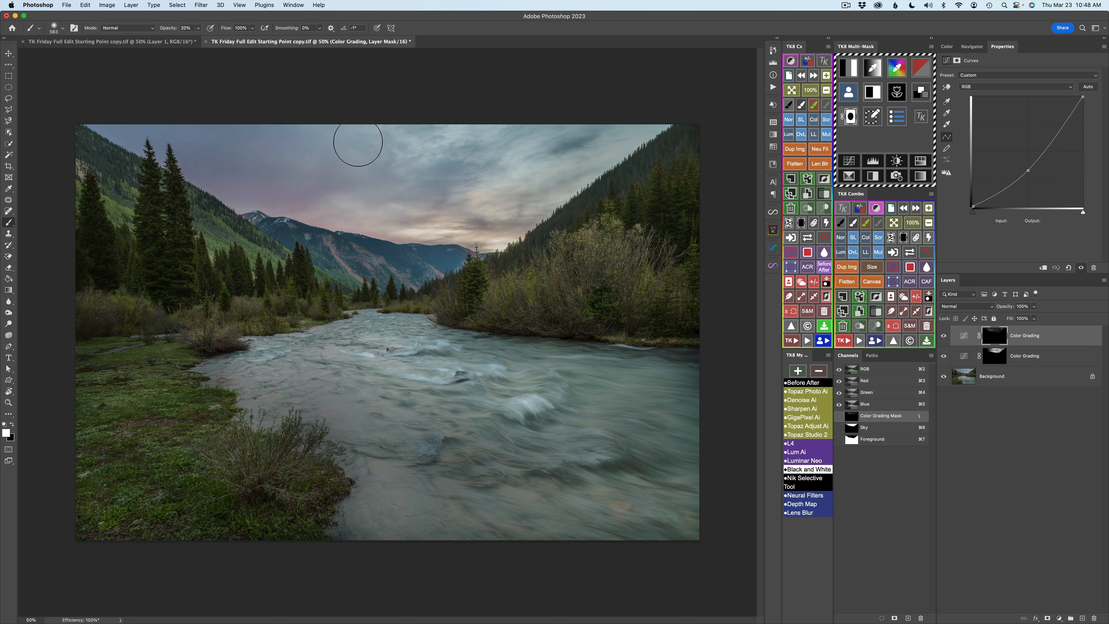
{"action": "left_click", "coordinate": [944, 337]}
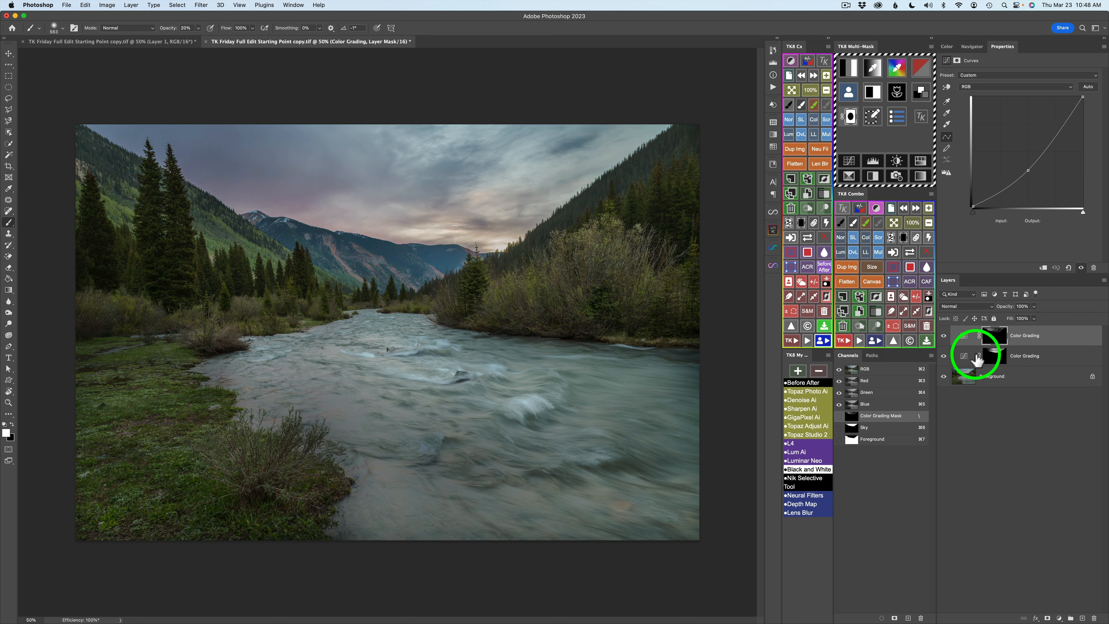
{"action": "left_click", "coordinate": [943, 337]}
{"action": "left_click", "coordinate": [943, 336]}
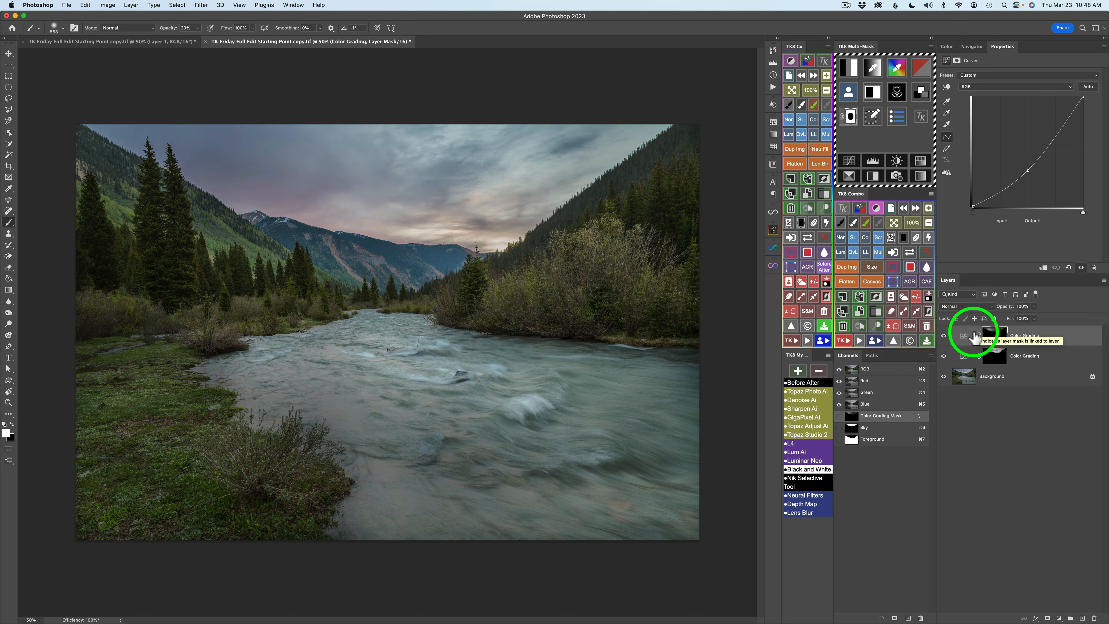
Reopen the second Color Grading layer's settings and fine-tune its midtone brightness toward the dark end
{"action": "left_click", "coordinate": [963, 336]}
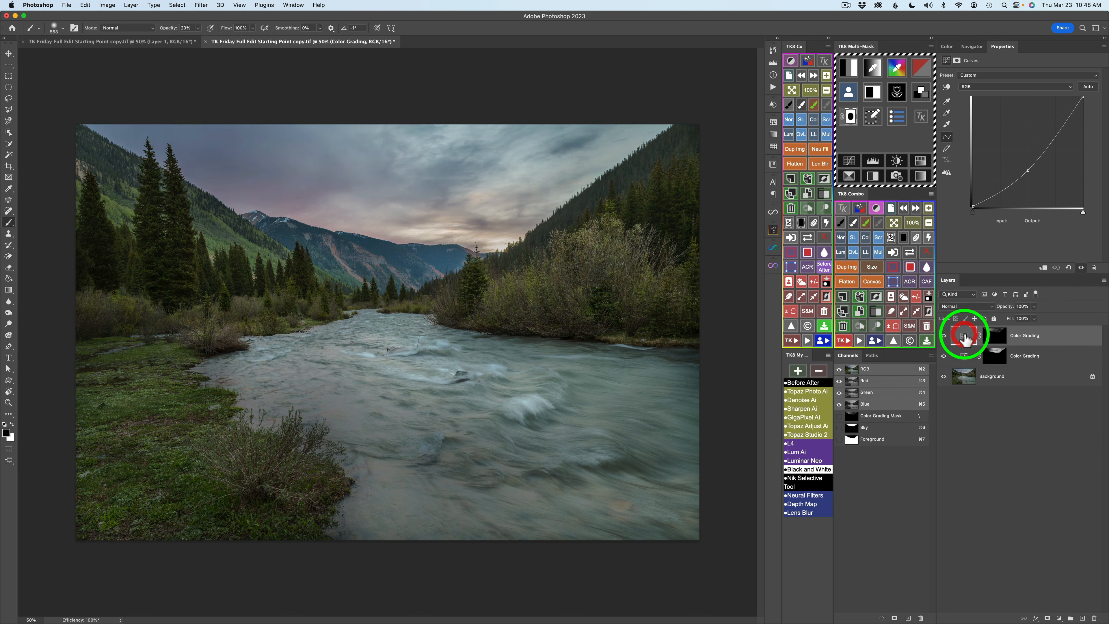
{"action": "left_click", "coordinate": [923, 93]}
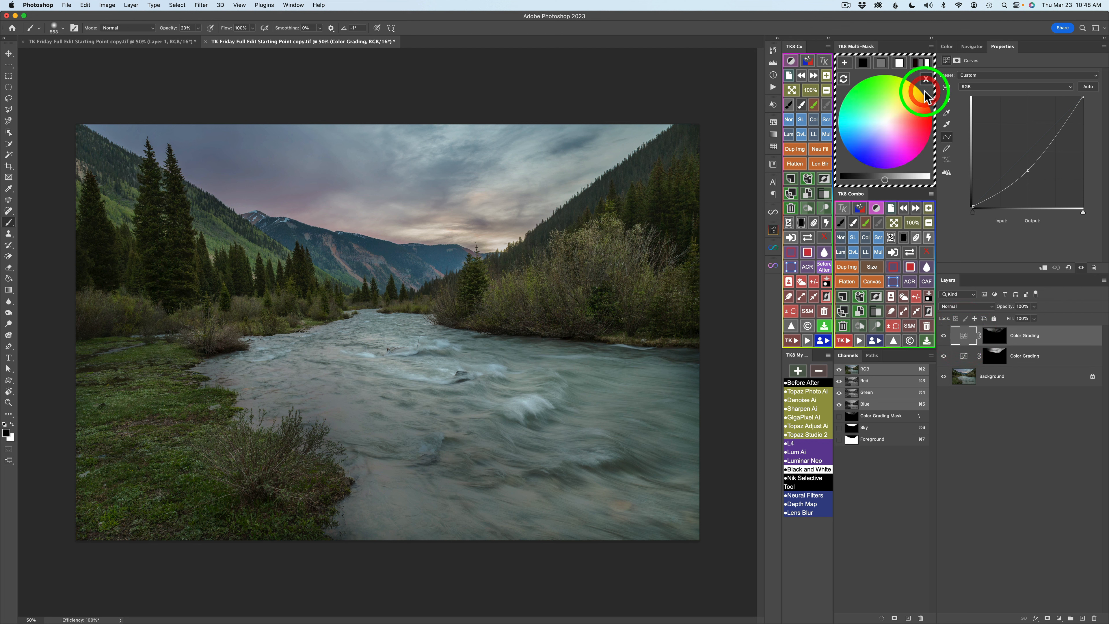
{"action": "left_click", "coordinate": [881, 65]}
{"action": "left_click", "coordinate": [867, 178]}
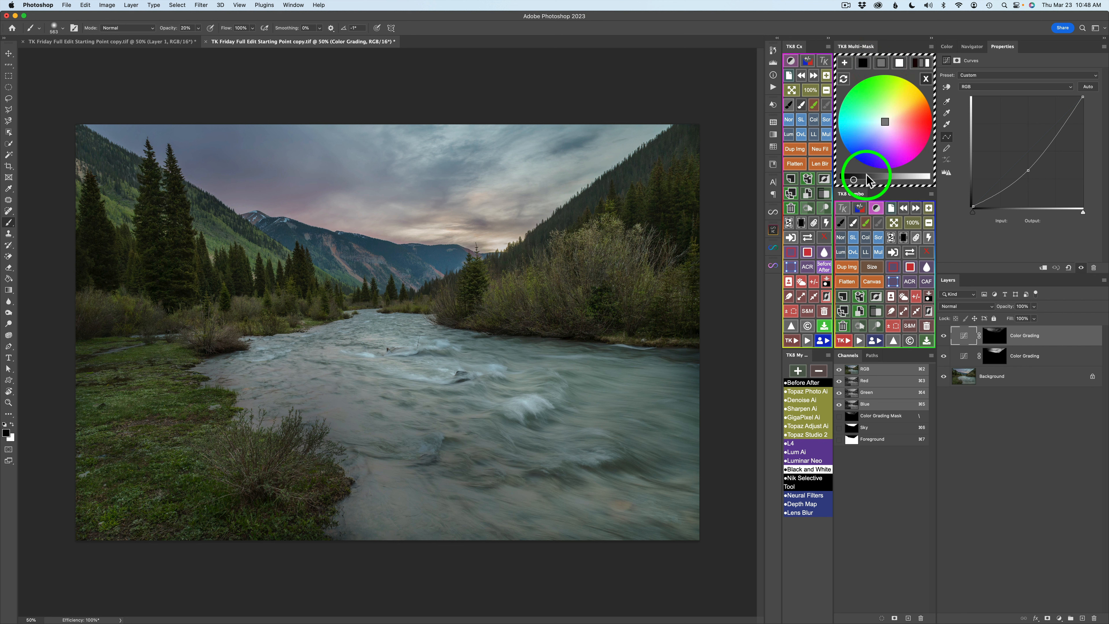
{"action": "mouse_move", "coordinate": [854, 179]}
{"action": "left_mouse_down"}
{"action": "mouse_move", "coordinate": [869, 183]}
{"action": "mouse_move", "coordinate": [849, 180]}
{"action": "left_mouse_up"}
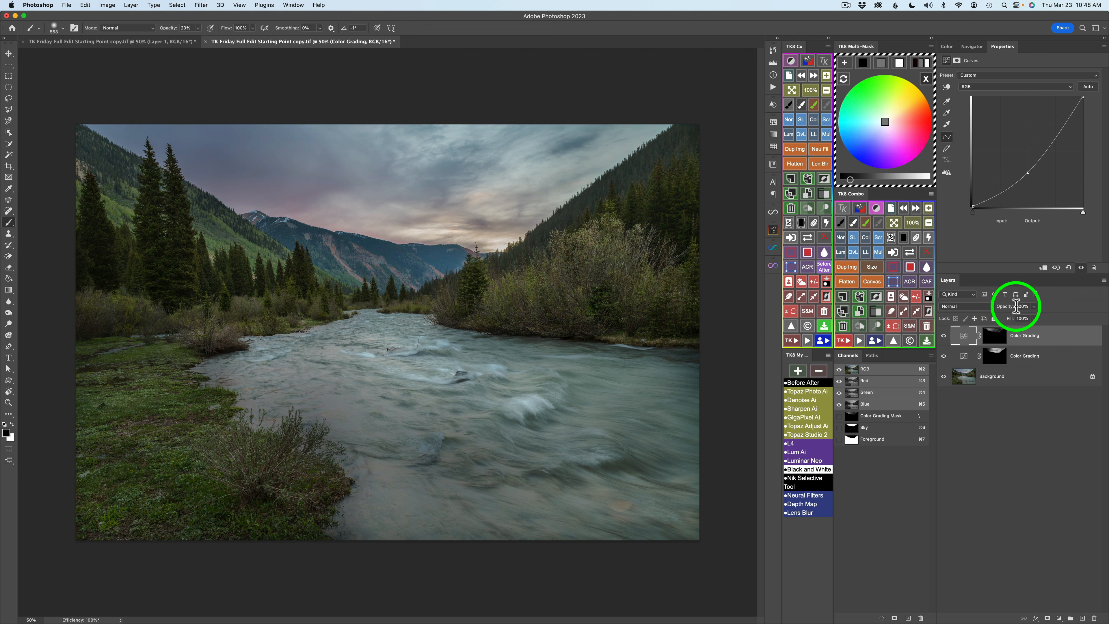
Shift the second Color Grading layer's color slightly toward blue, compare the clouds before and after, and close the Color Grading settings
{"action": "left_click", "coordinate": [943, 337]}
{"action": "left_click", "coordinate": [944, 337]}
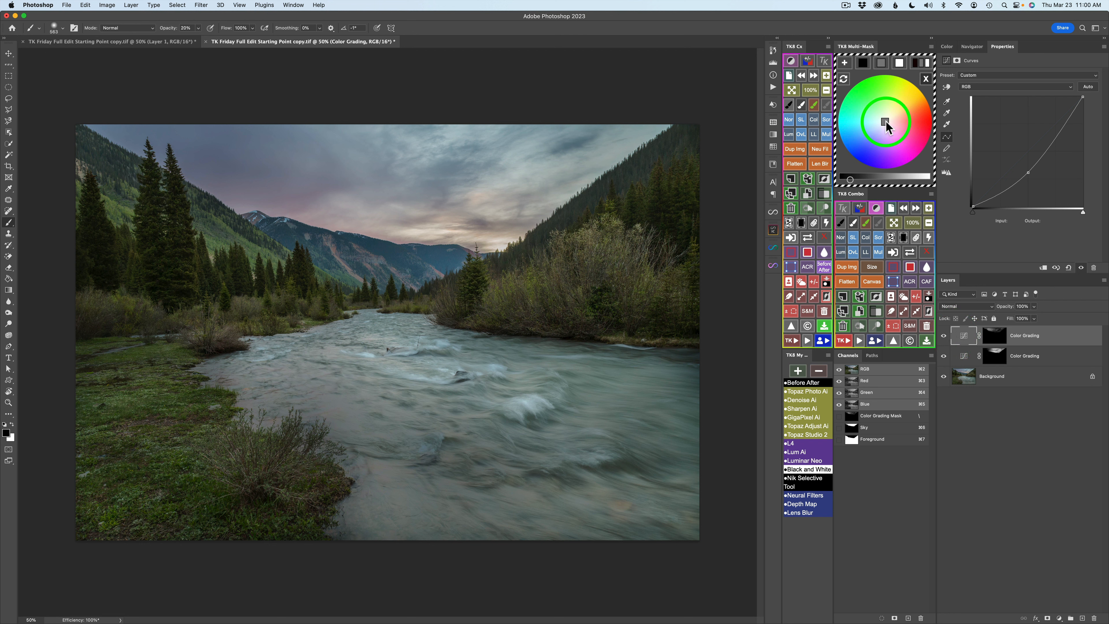
{"action": "left_click_drag", "start_coordinate": [886, 121], "coordinate": [879, 131]}
{"action": "left_click", "coordinate": [943, 335]}
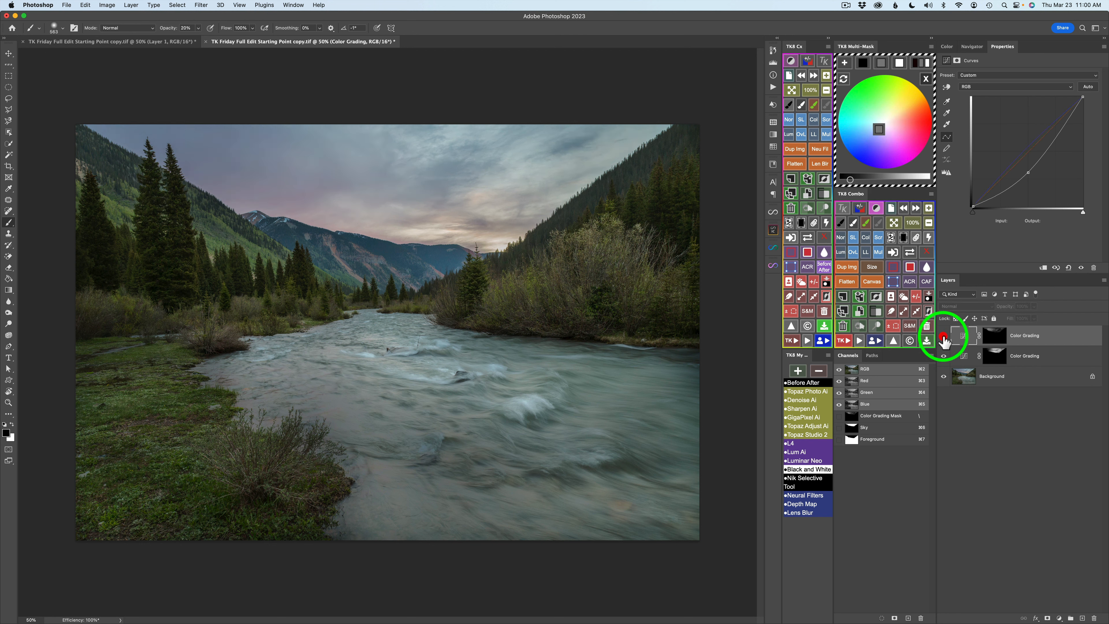
{"action": "left_click", "coordinate": [943, 335]}
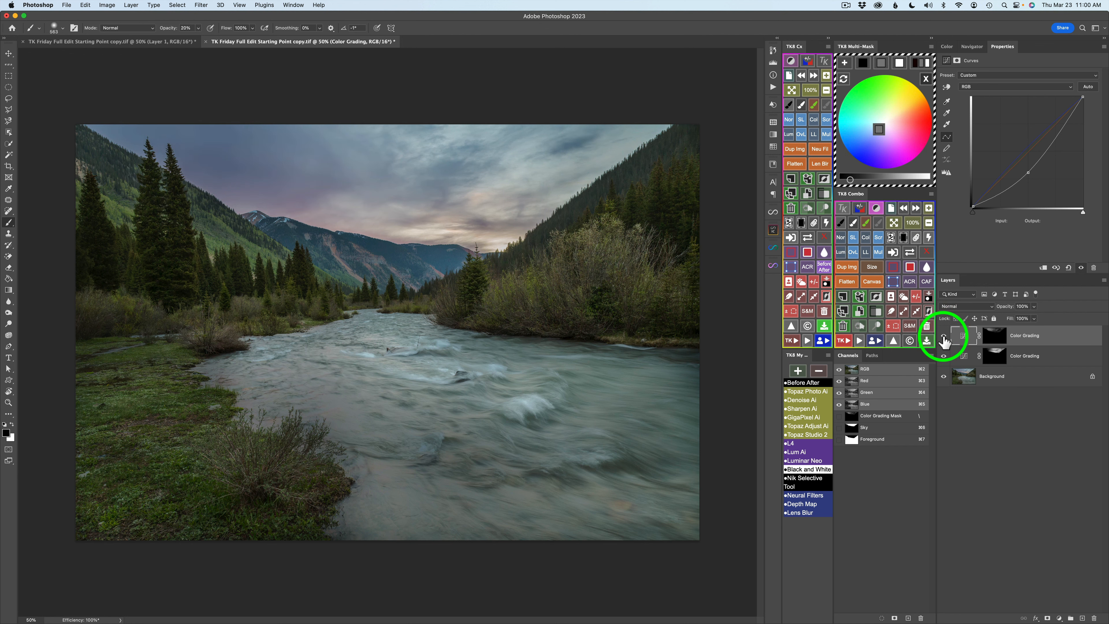
{"action": "key", "text": "v"}
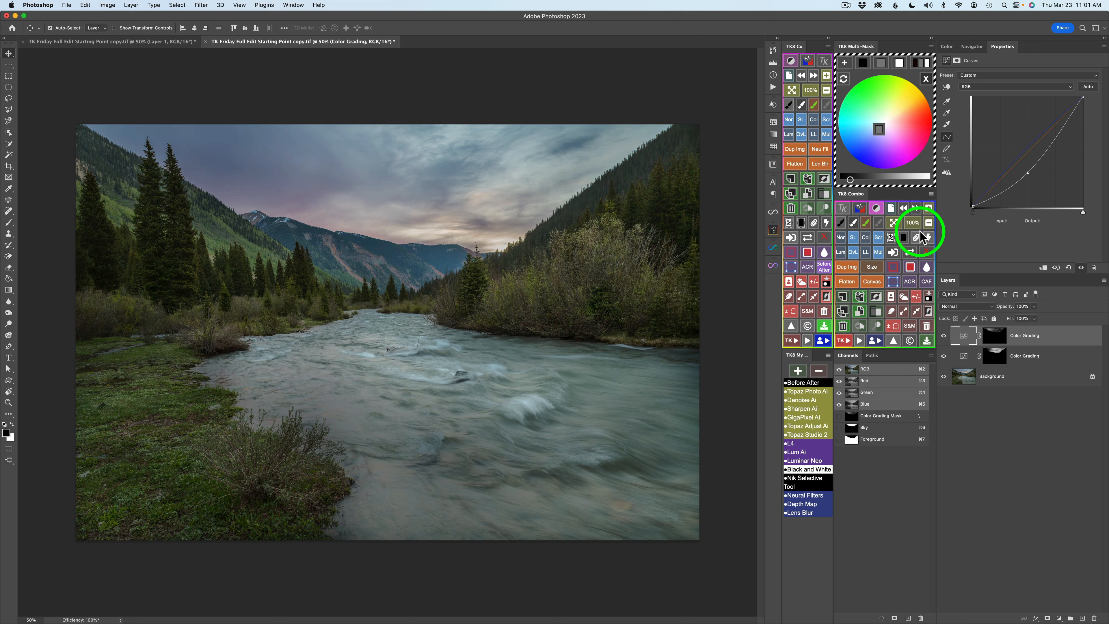
{"action": "left_click", "coordinate": [916, 297]}
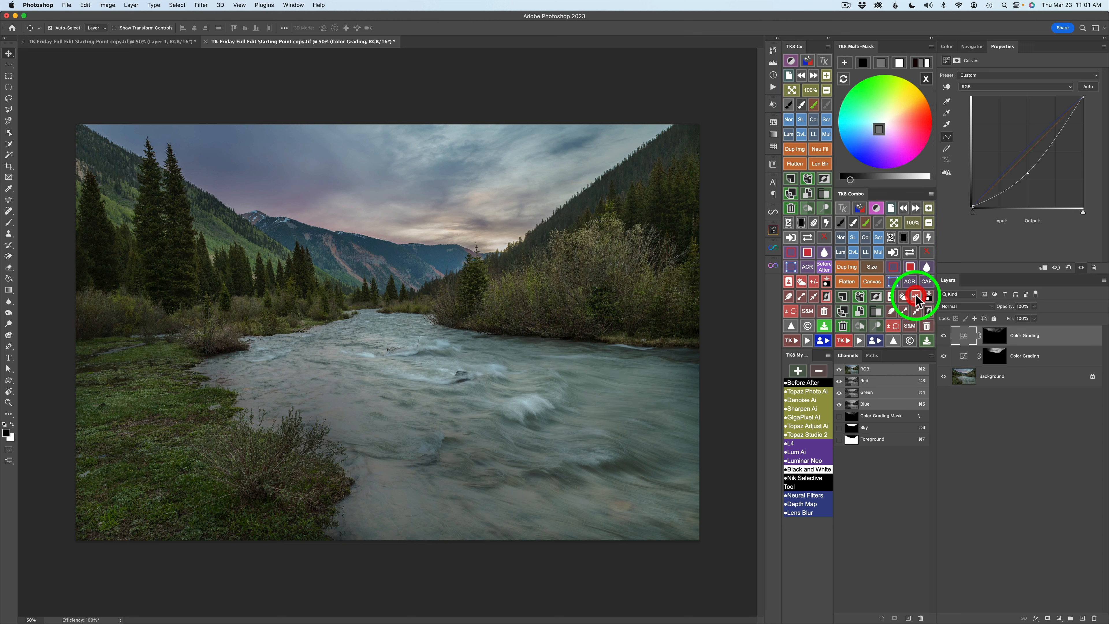
{"action": "left_click", "coordinate": [926, 79]}
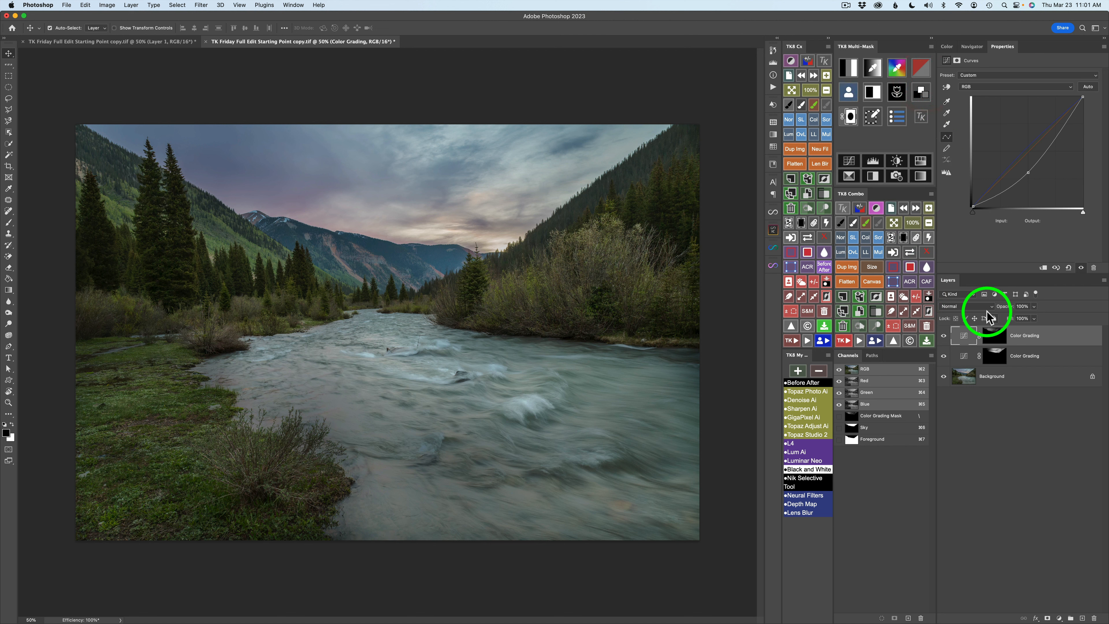
Add a Hue/Saturation adjustment, sample the blue in the river to set Blues saturation to -86, and fill its mask with black
{"action": "left_click", "coordinate": [920, 161]}
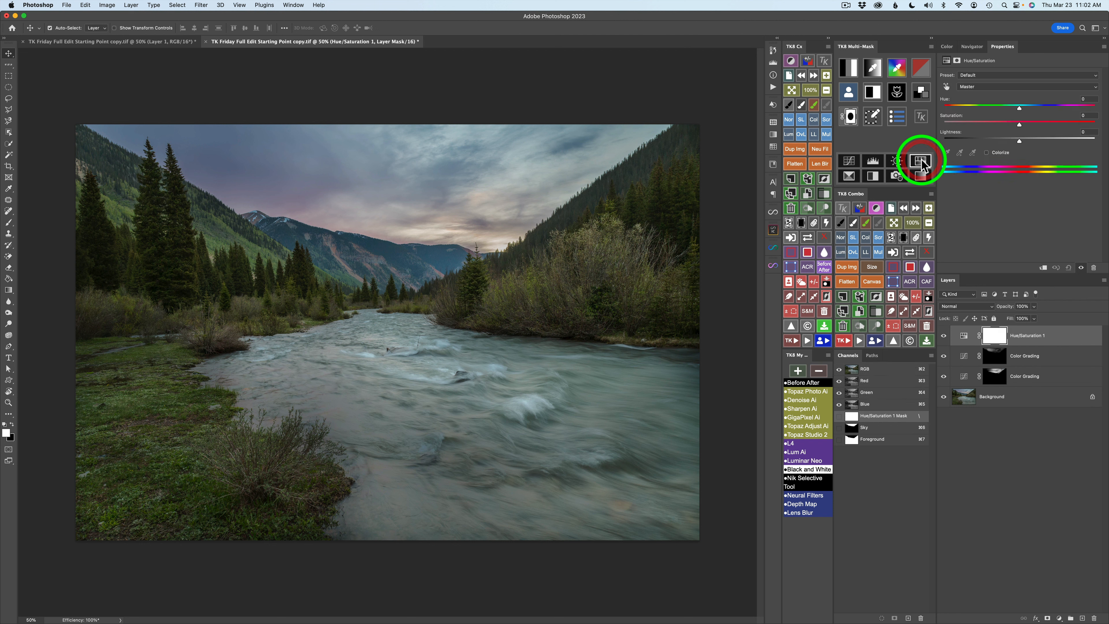
{"action": "left_click", "coordinate": [946, 86]}
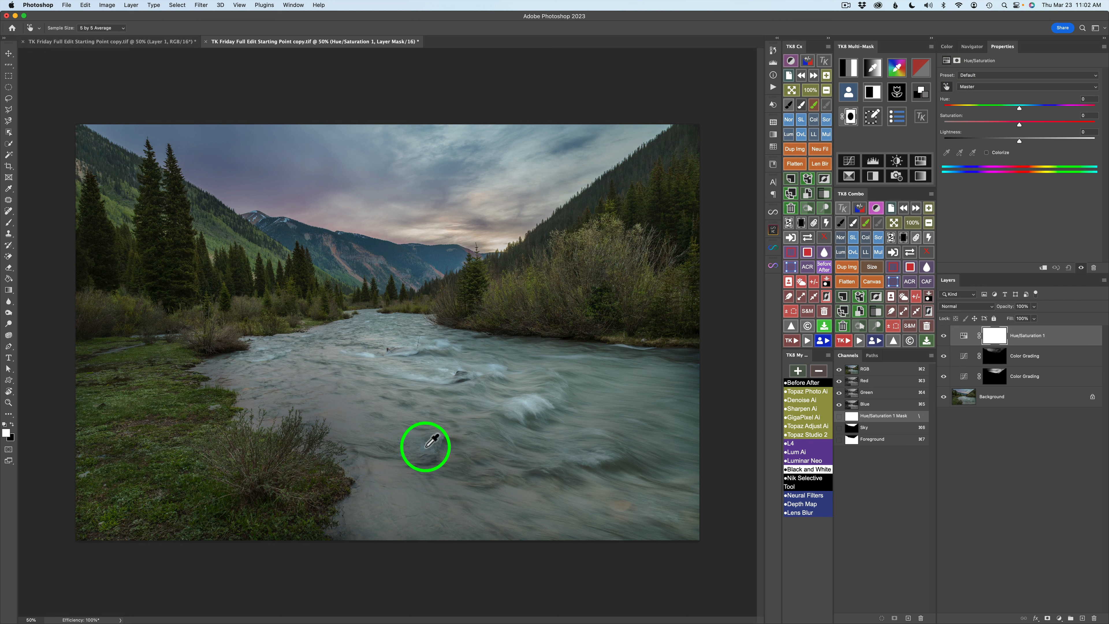
{"action": "left_click_drag", "start_coordinate": [427, 446], "coordinate": [384, 444]}
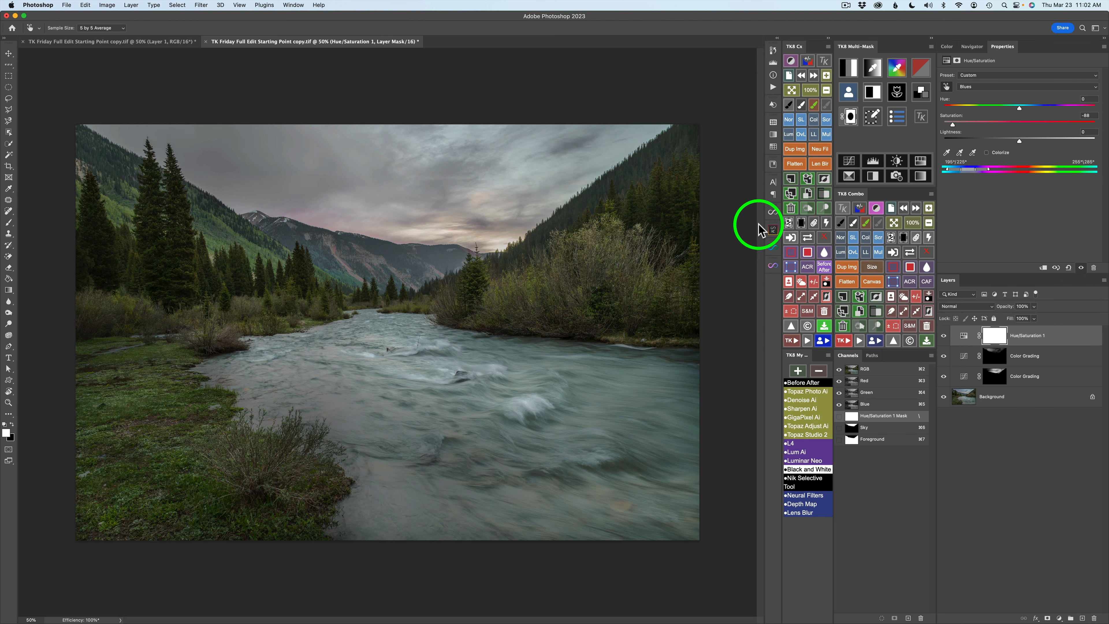
{"action": "left_click", "coordinate": [902, 240]}
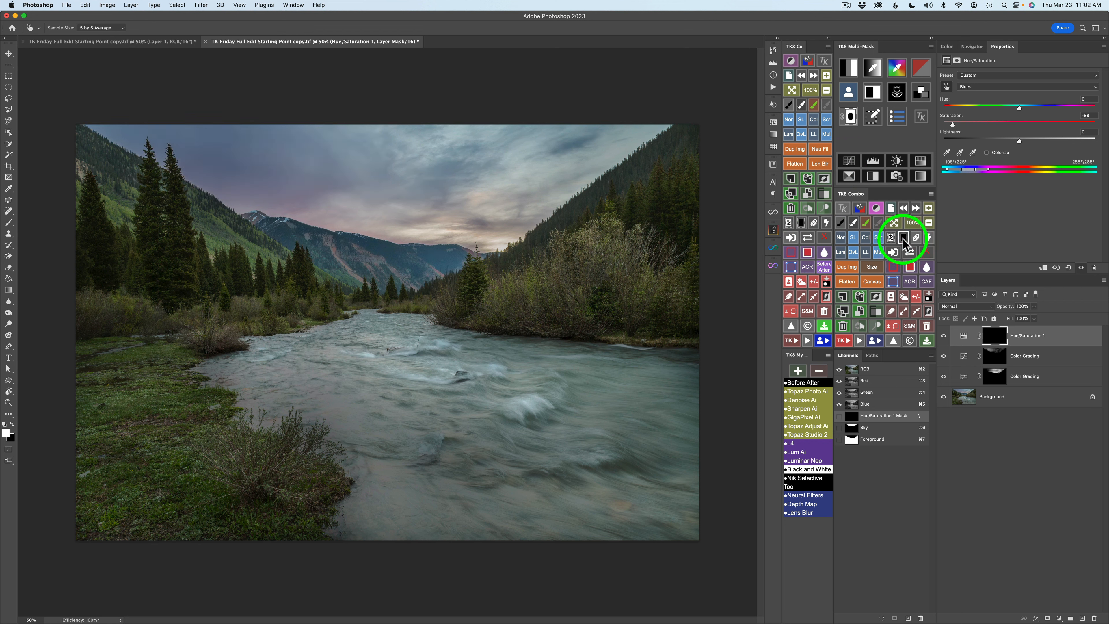
Generate a color mask from the bluish water sampled in the lower river and raise the mask's brightness
{"action": "left_click", "coordinate": [898, 69]}
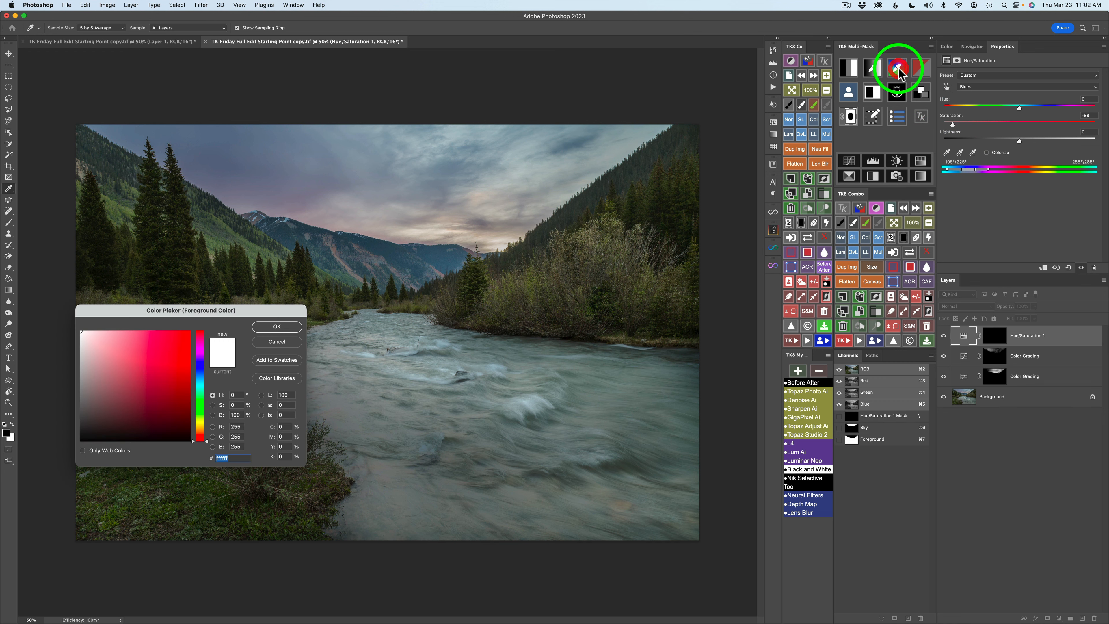
{"action": "left_click", "coordinate": [423, 447]}
{"action": "left_click", "coordinate": [275, 326]}
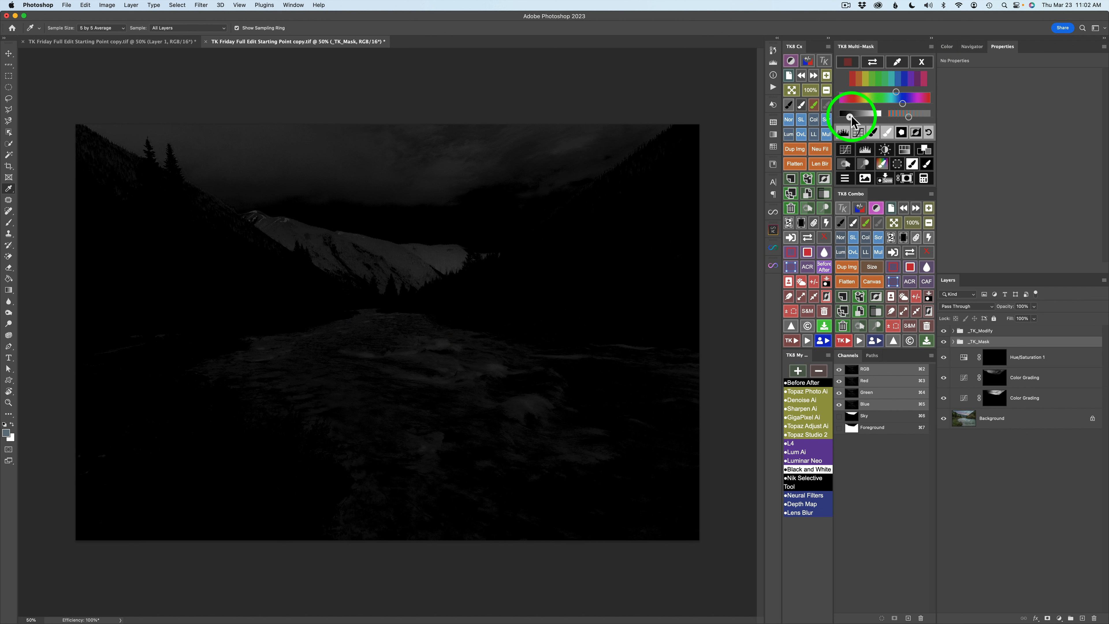
{"action": "left_click_drag", "start_coordinate": [851, 118], "coordinate": [878, 119]}
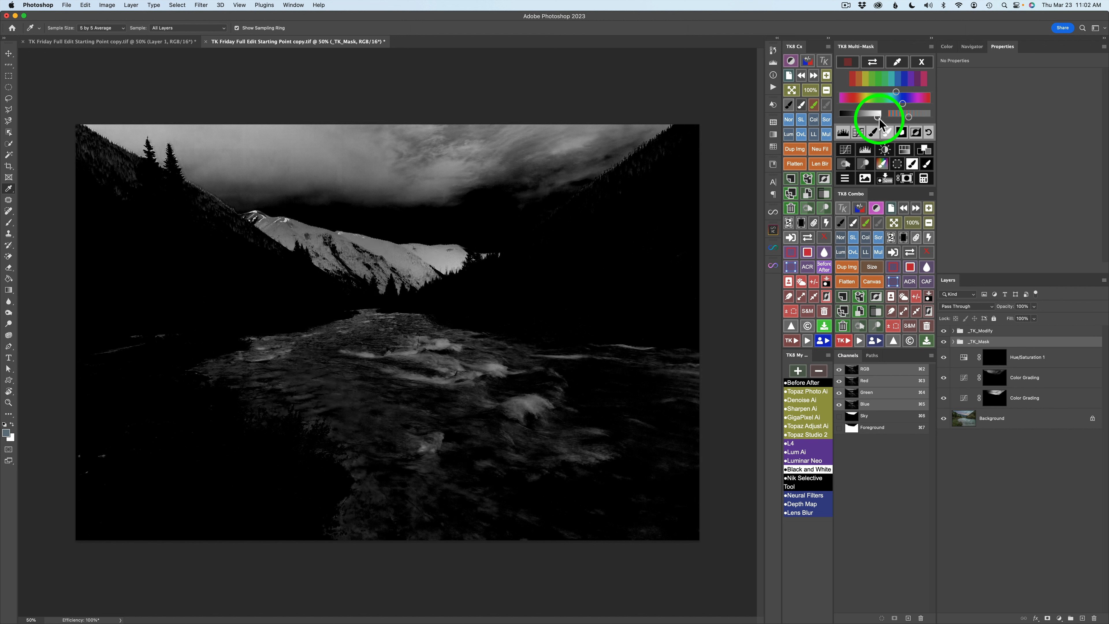
Paint white at 100% opacity through the color mask over the river on the Hue/Saturation layer's mask
{"action": "left_click", "coordinate": [927, 165]}
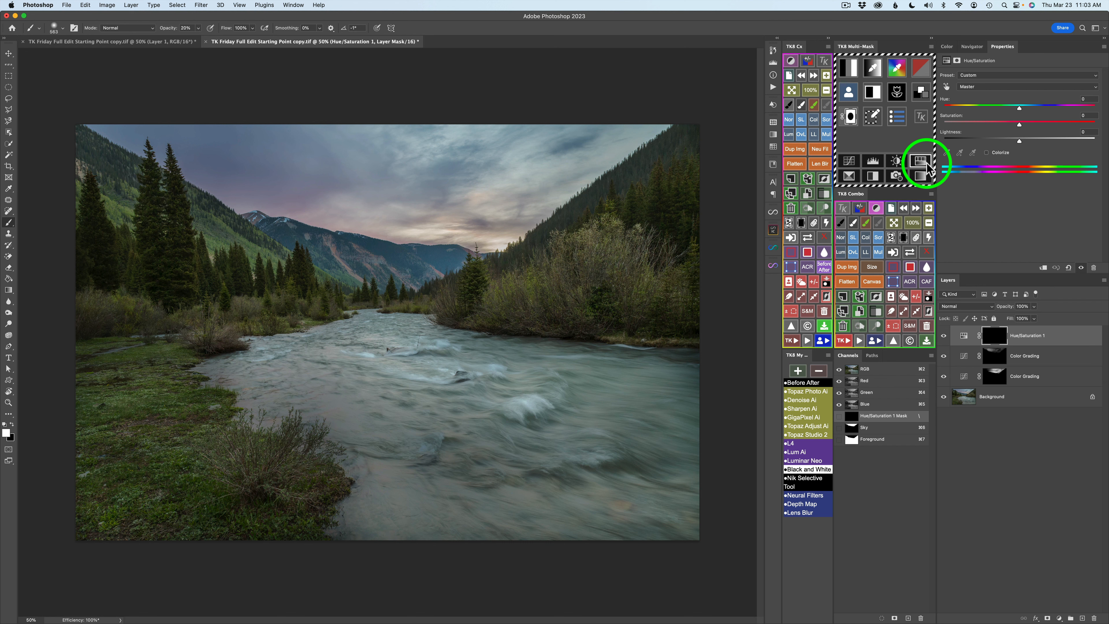
{"action": "key", "text": "0"}
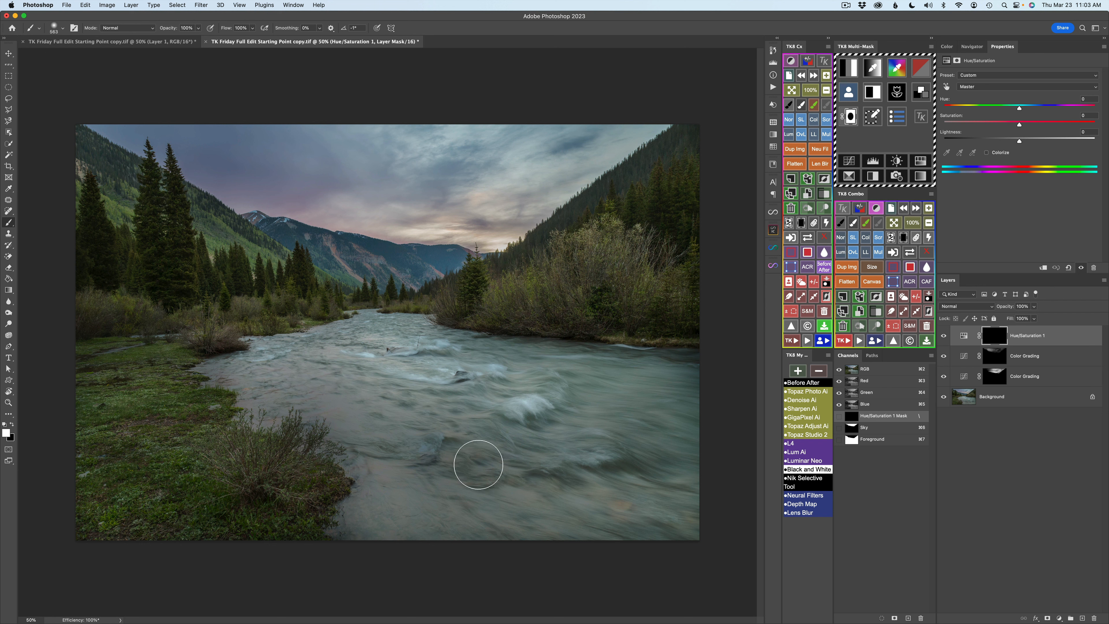
{"action": "left_click_drag", "start_coordinate": [457, 460], "coordinate": [463, 462]}
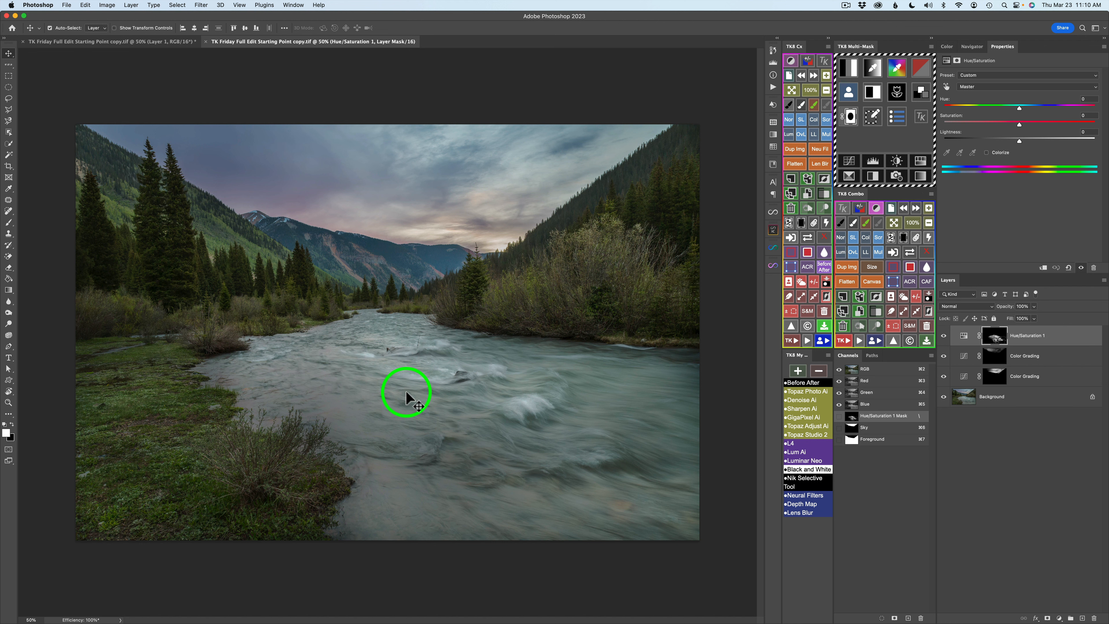
Refresh the Object Finder, select the river with the Object Selection tool, and add the missed rocks with the Lasso
{"action": "left_click", "coordinate": [8, 132]}
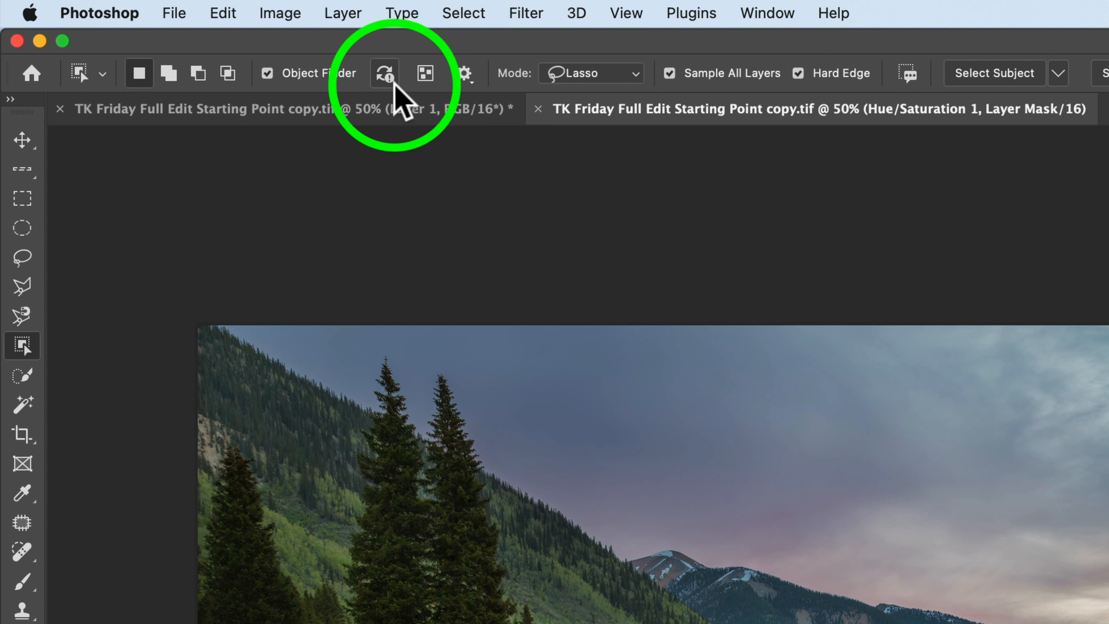
{"action": "left_click", "coordinate": [386, 73]}
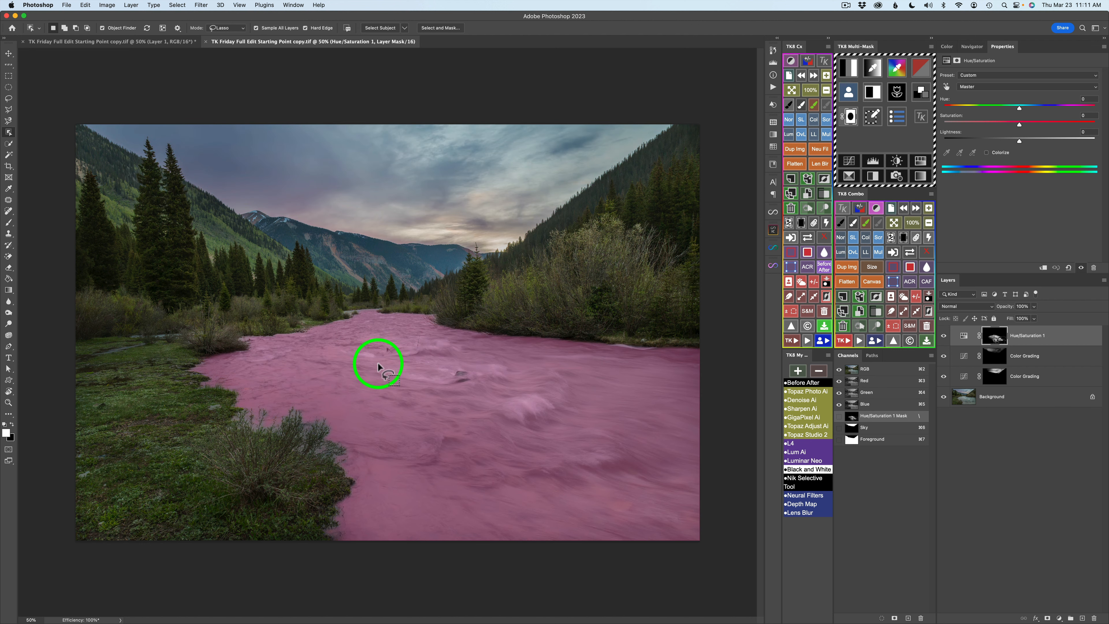
{"action": "left_click", "coordinate": [397, 382]}
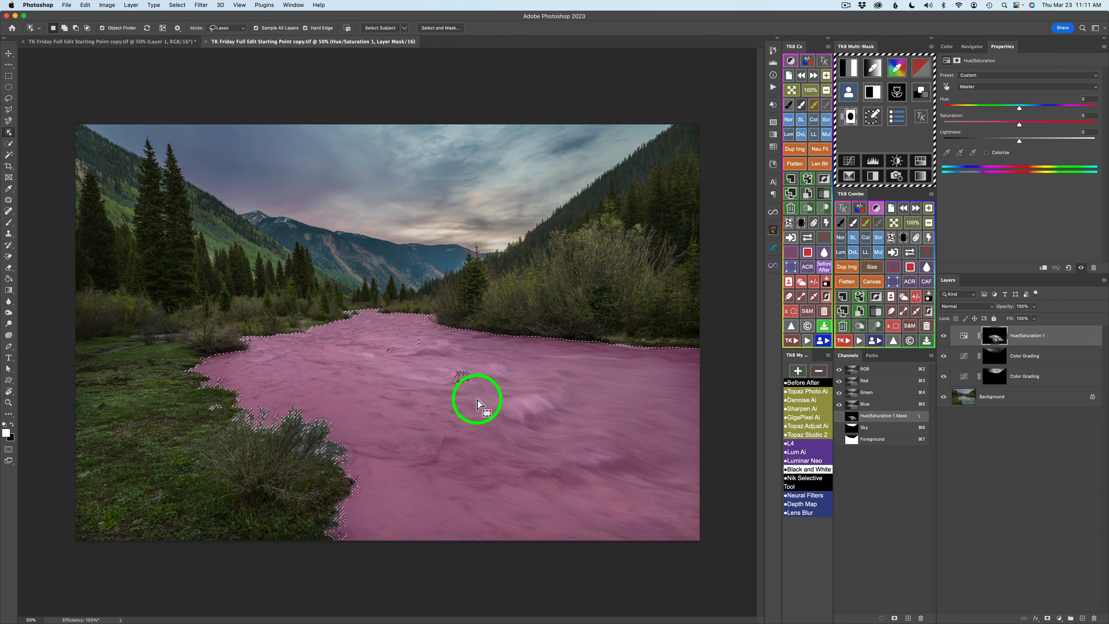
{"action": "key", "text": "l"}
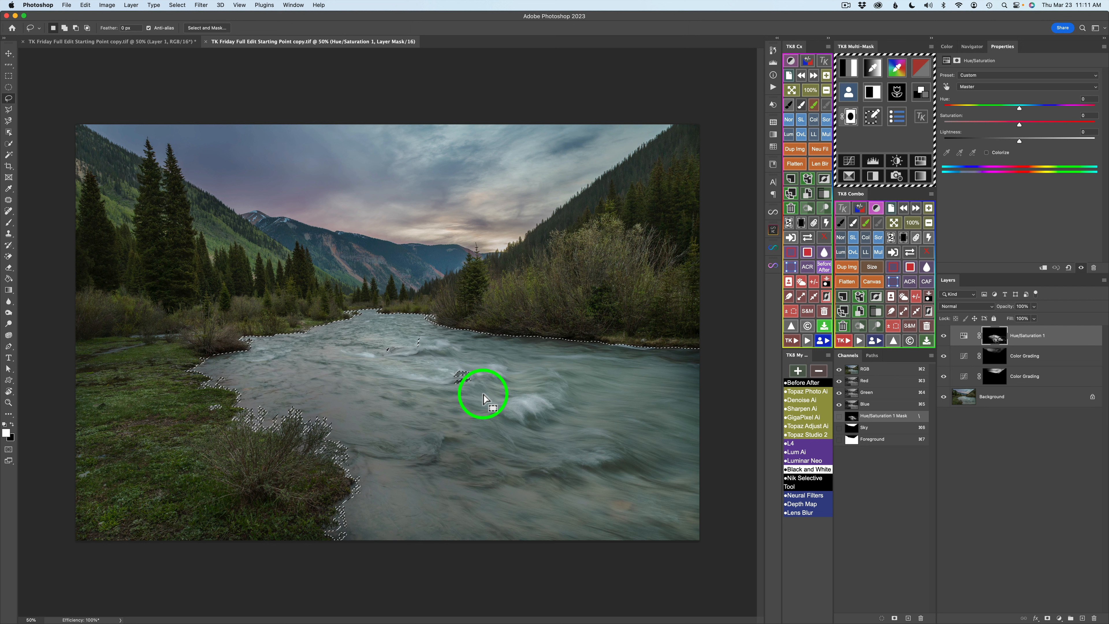
{"action": "mouse_move", "coordinate": [432, 337]}
{"action": "left_mouse_down"}
{"action": "mouse_move", "coordinate": [371, 329]}
{"action": "mouse_move", "coordinate": [360, 353]}
{"action": "mouse_move", "coordinate": [395, 387]}
{"action": "mouse_move", "coordinate": [474, 393]}
{"action": "mouse_move", "coordinate": [481, 378]}
{"action": "mouse_move", "coordinate": [469, 354]}
{"action": "mouse_move", "coordinate": [431, 327]}
{"action": "left_mouse_up"}
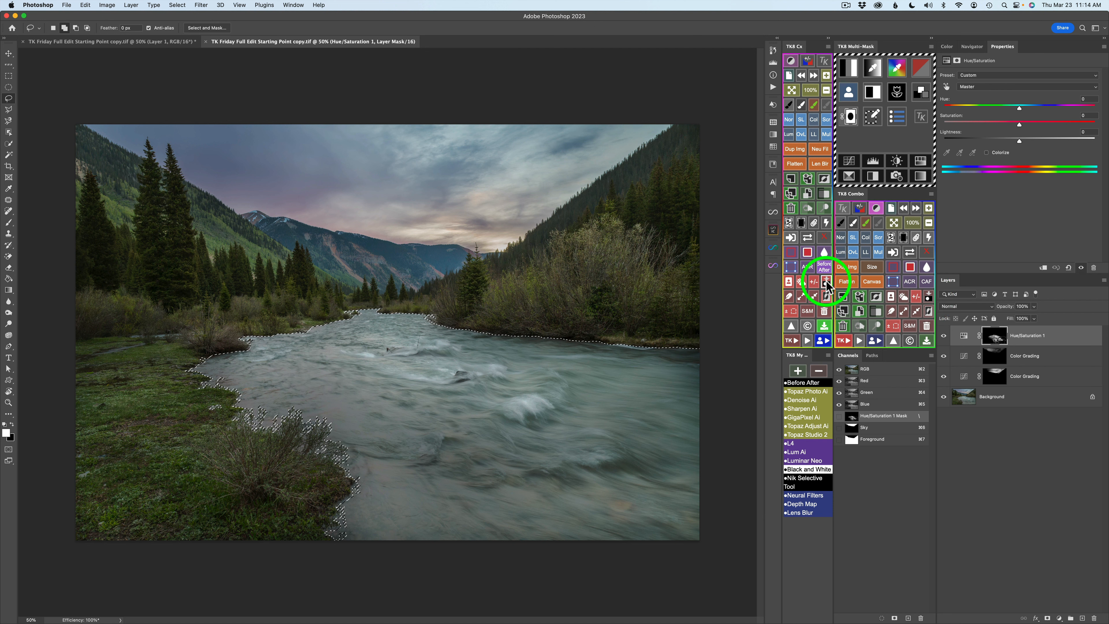
Save the river selection as a new channel named Water
{"action": "left_click", "coordinate": [928, 299]}
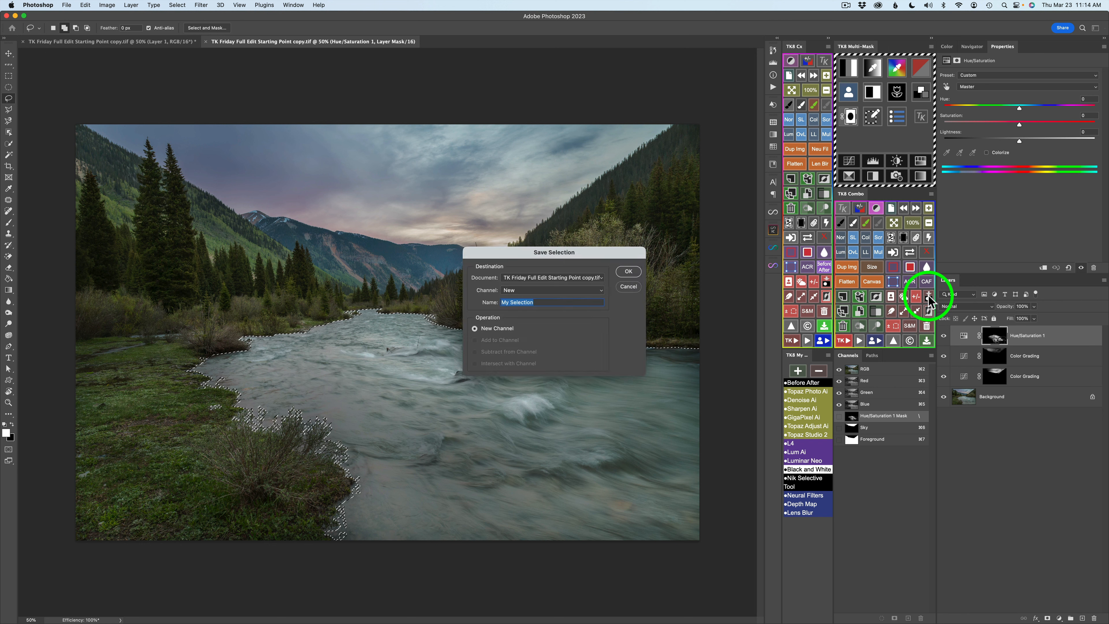
{"action": "type", "text": "Water"}
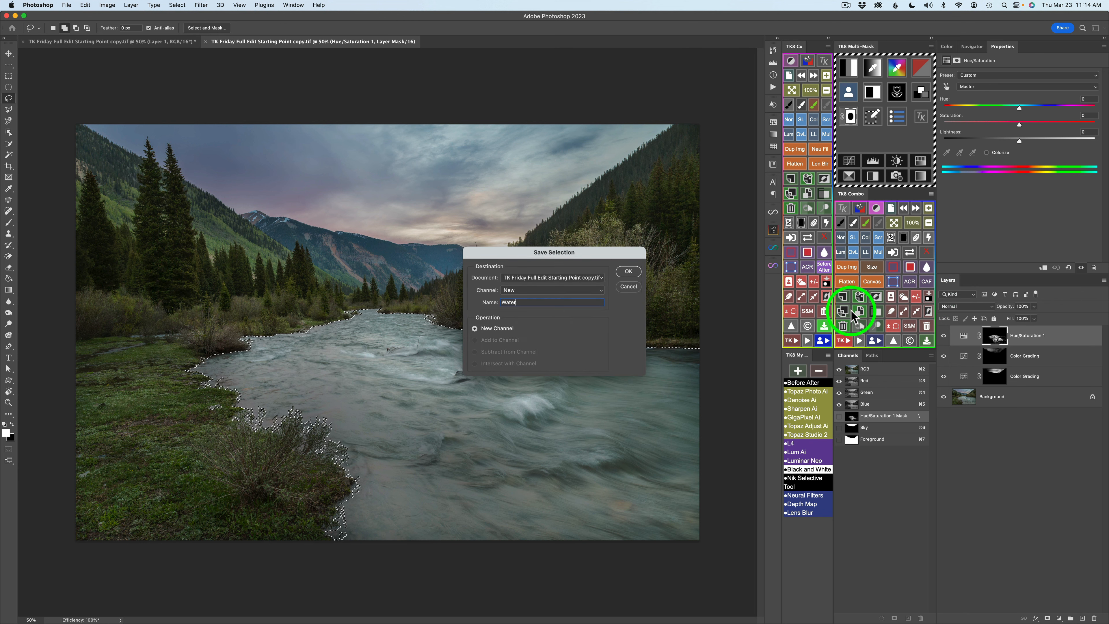
{"action": "left_click", "coordinate": [630, 271]}
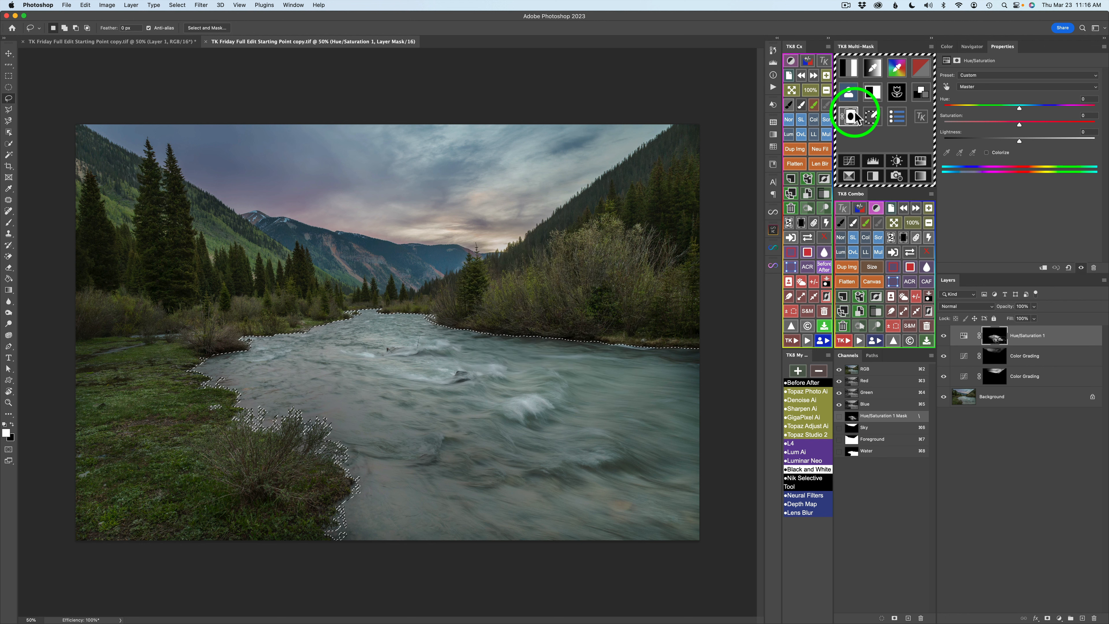
Load the active river selection as the first mask of a multiply (intersect) calculation and exit its preview
{"action": "left_click", "coordinate": [851, 96]}
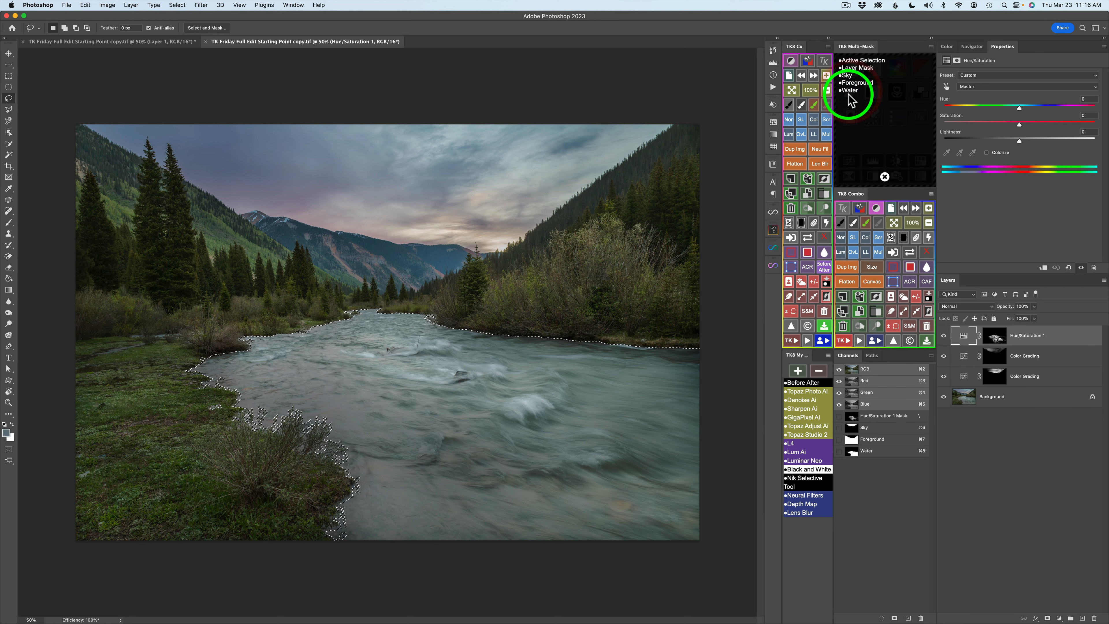
{"action": "left_click", "coordinate": [860, 61]}
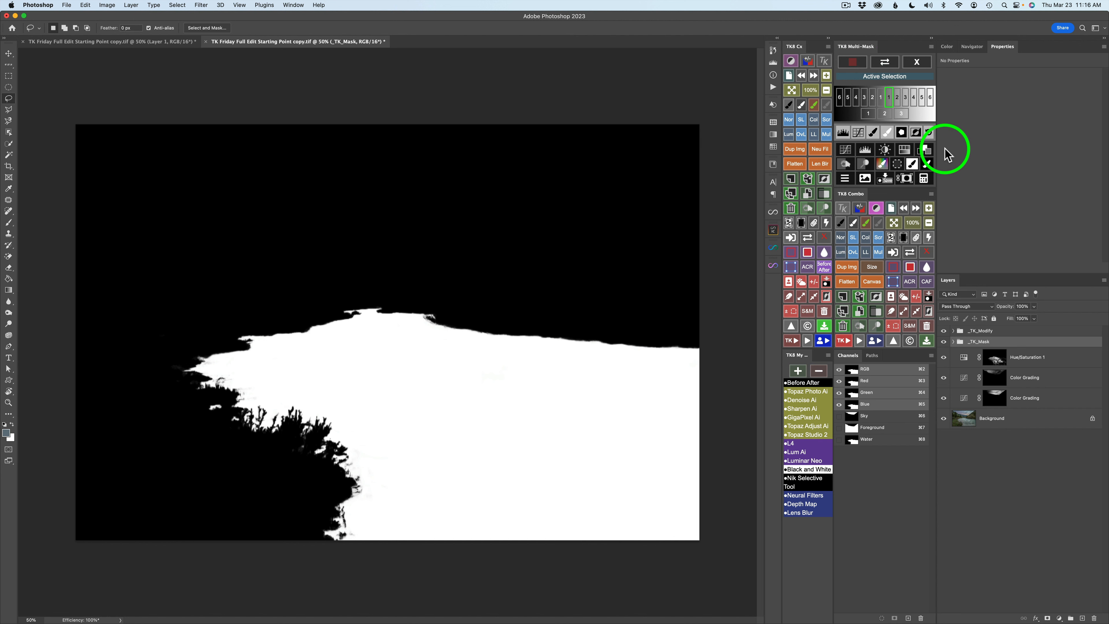
{"action": "left_click", "coordinate": [924, 179]}
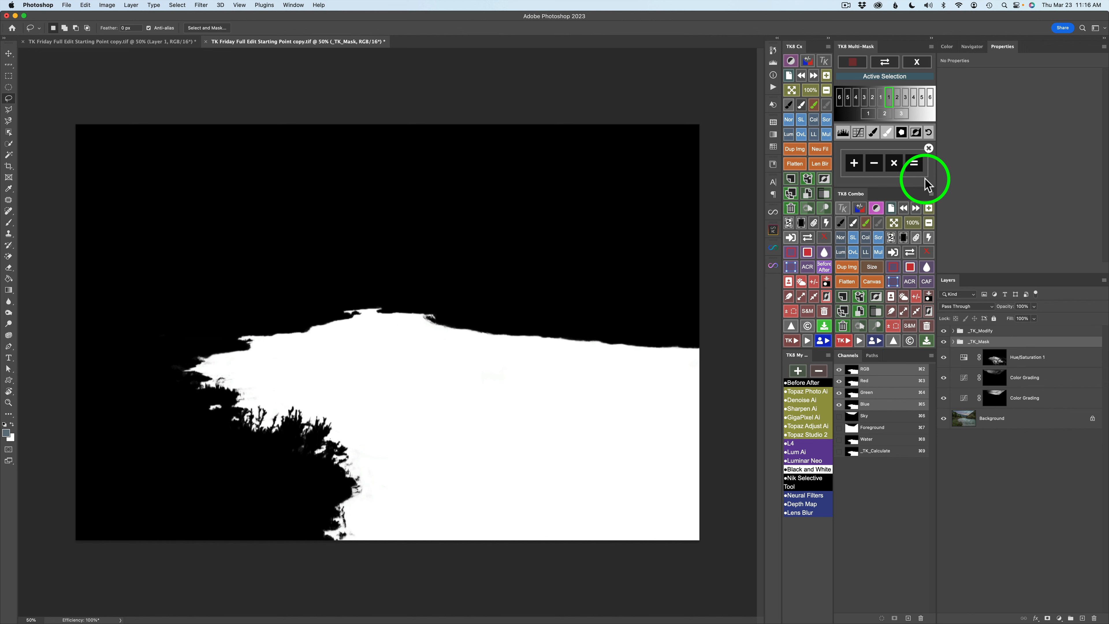
{"action": "left_click", "coordinate": [894, 165]}
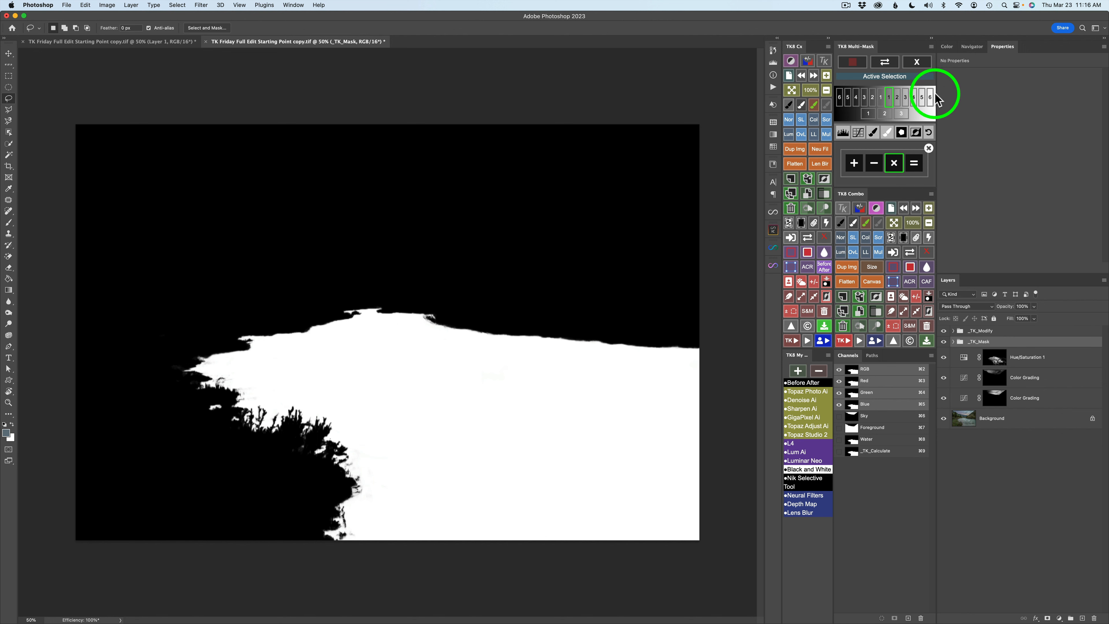
{"action": "left_click", "coordinate": [920, 59]}
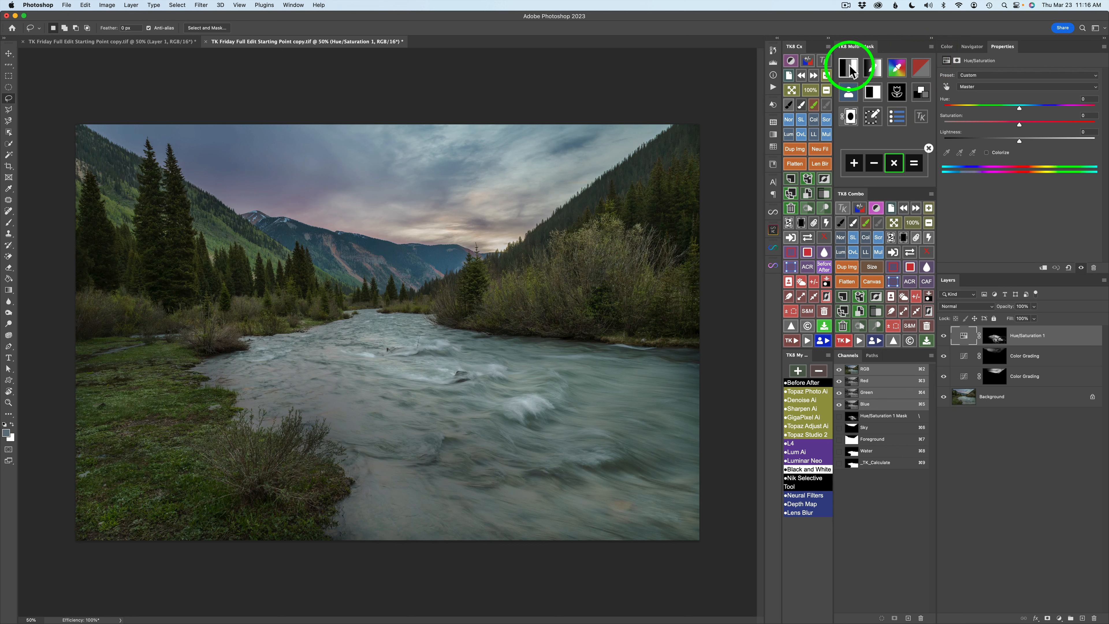
Generate a luminosity mask from the RGB channel, trying Darks 1 before settling on Darks 2
{"action": "left_click", "coordinate": [851, 71]}
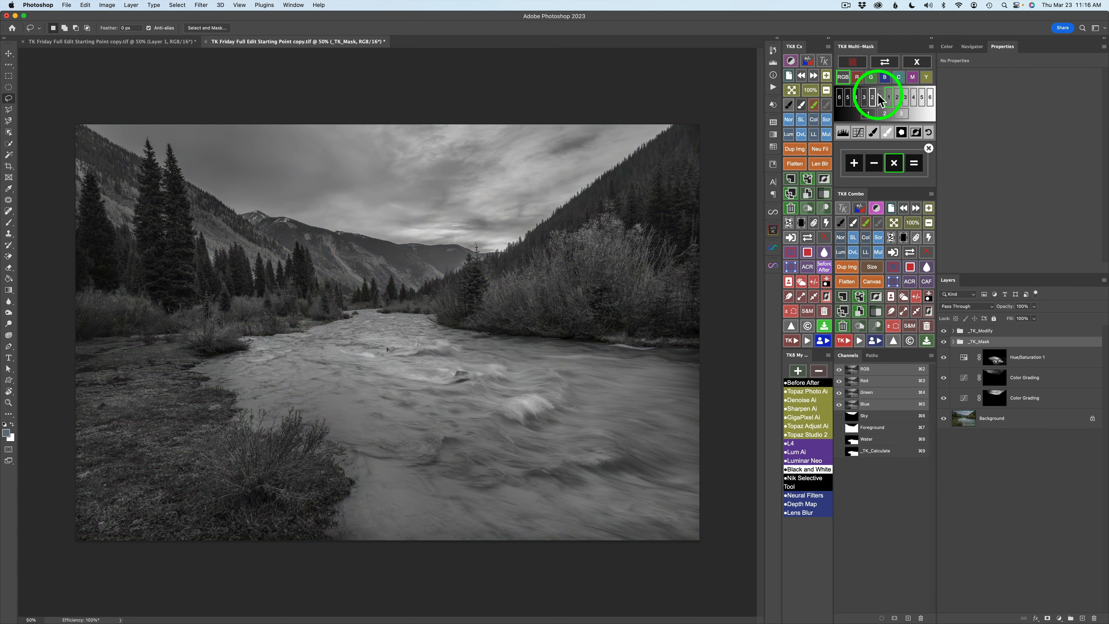
{"action": "left_click", "coordinate": [881, 100]}
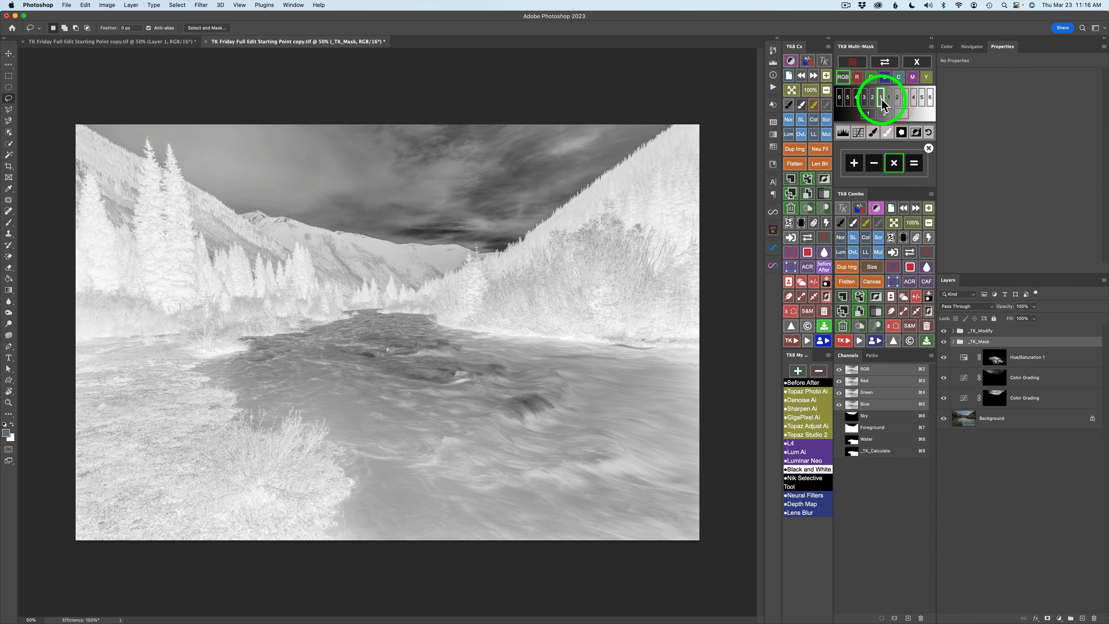
{"action": "left_click", "coordinate": [873, 102]}
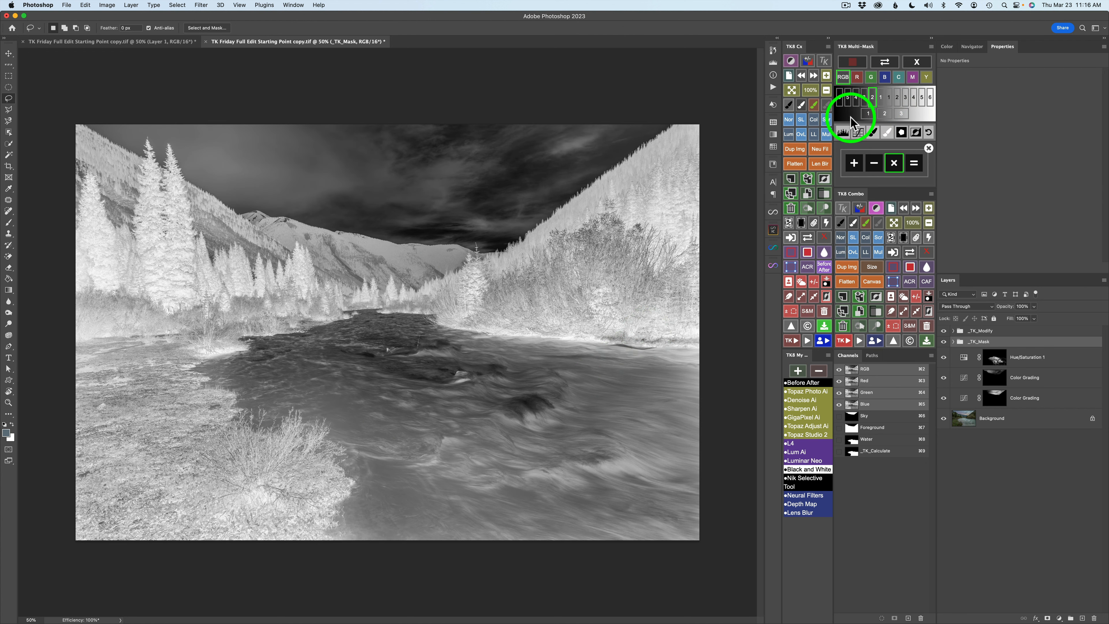
Increase the Darks 2 mask's contrast with Levels, setting the input black point to 39 and the white point to 215
{"action": "left_click", "coordinate": [844, 133]}
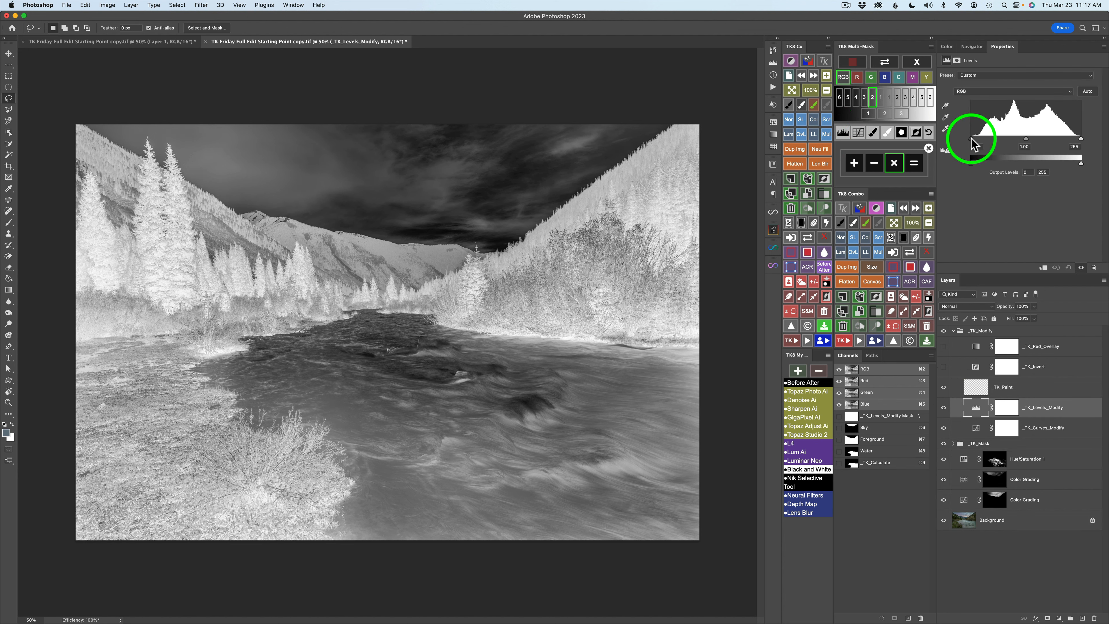
{"action": "left_click_drag", "start_coordinate": [970, 139], "coordinate": [986, 139]}
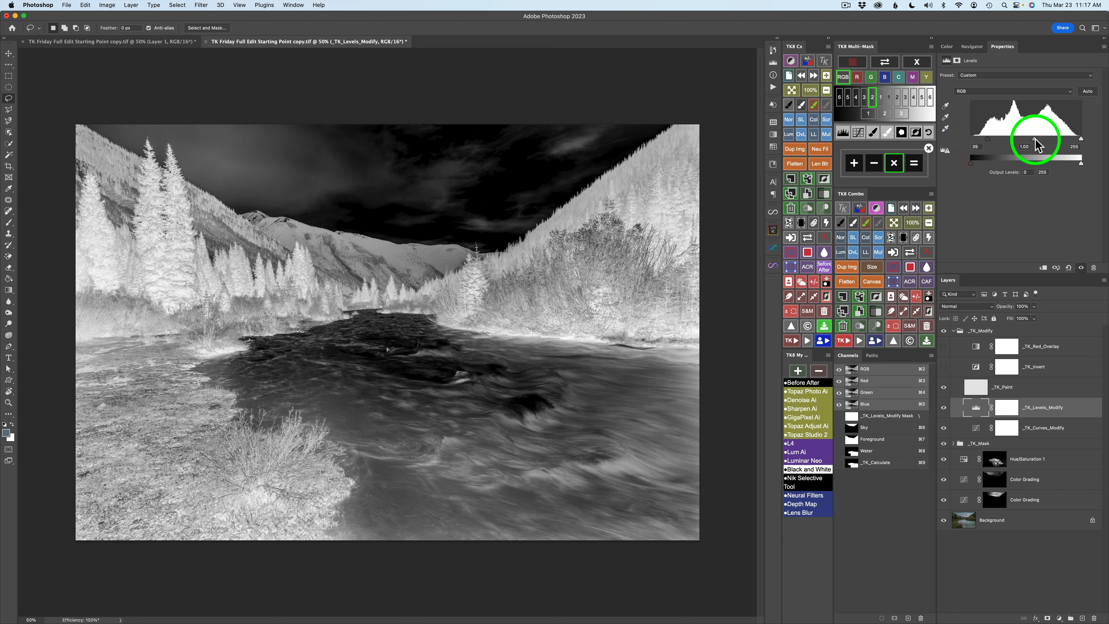
{"action": "mouse_move", "coordinate": [1035, 139]}
{"action": "left_mouse_down"}
{"action": "mouse_move", "coordinate": [1025, 140]}
{"action": "mouse_move", "coordinate": [1082, 139]}
{"action": "mouse_move", "coordinate": [1013, 139]}
{"action": "mouse_move", "coordinate": [1024, 136]}
{"action": "left_mouse_up"}
{"action": "left_click", "coordinate": [1085, 139]}
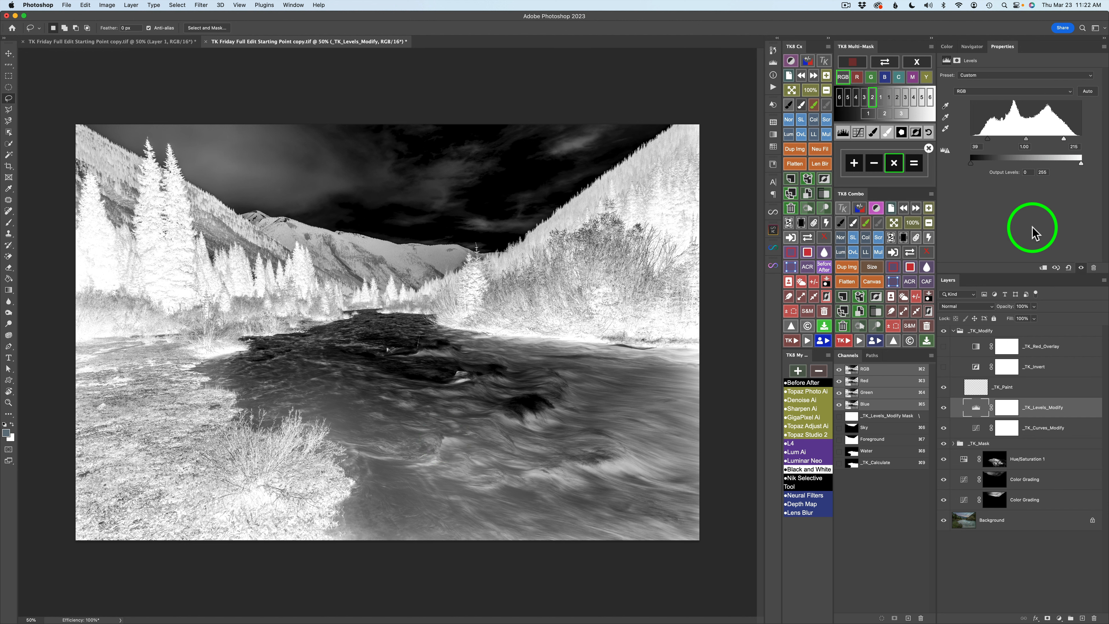
Complete the multiply calculation of the water and Darks 2 masks and output the result to a Burn (black paint) layer
{"action": "left_click", "coordinate": [915, 164]}
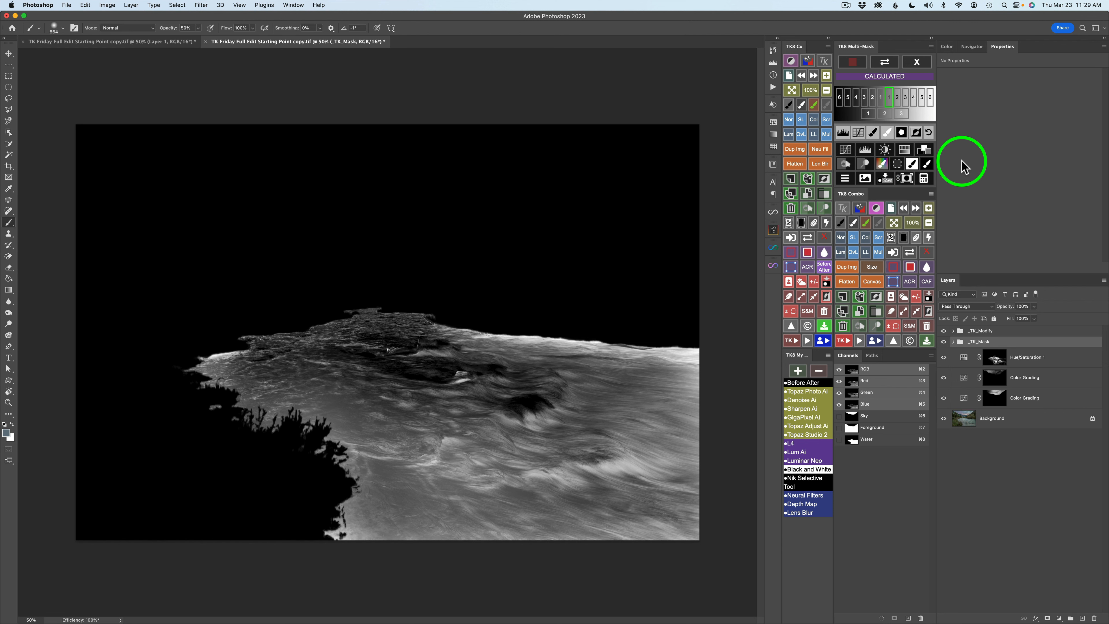
{"action": "left_click", "coordinate": [841, 163]}
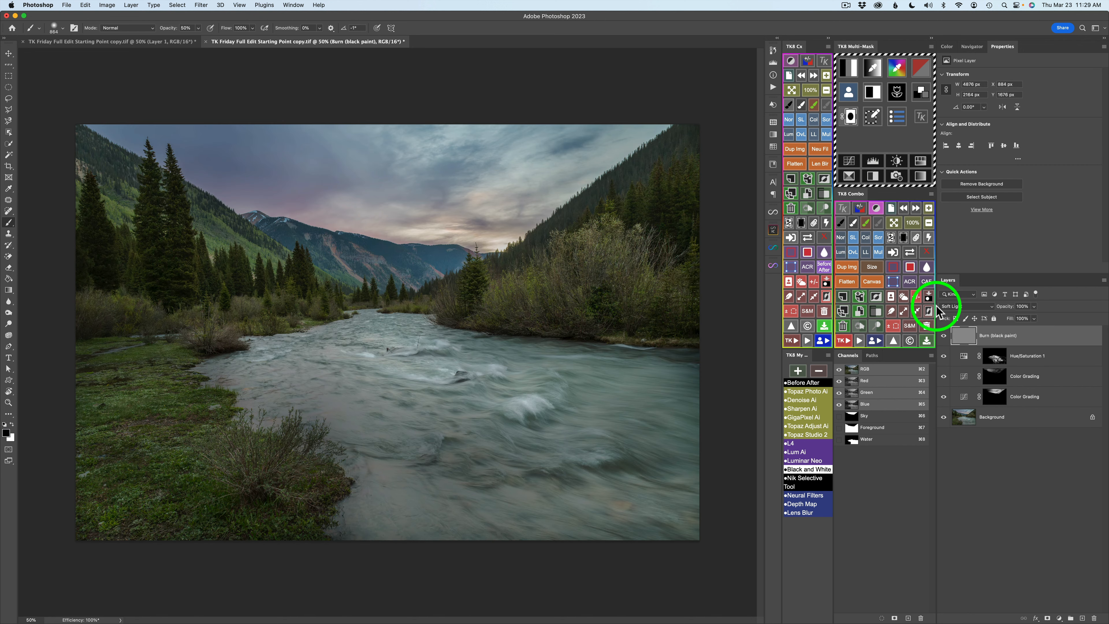
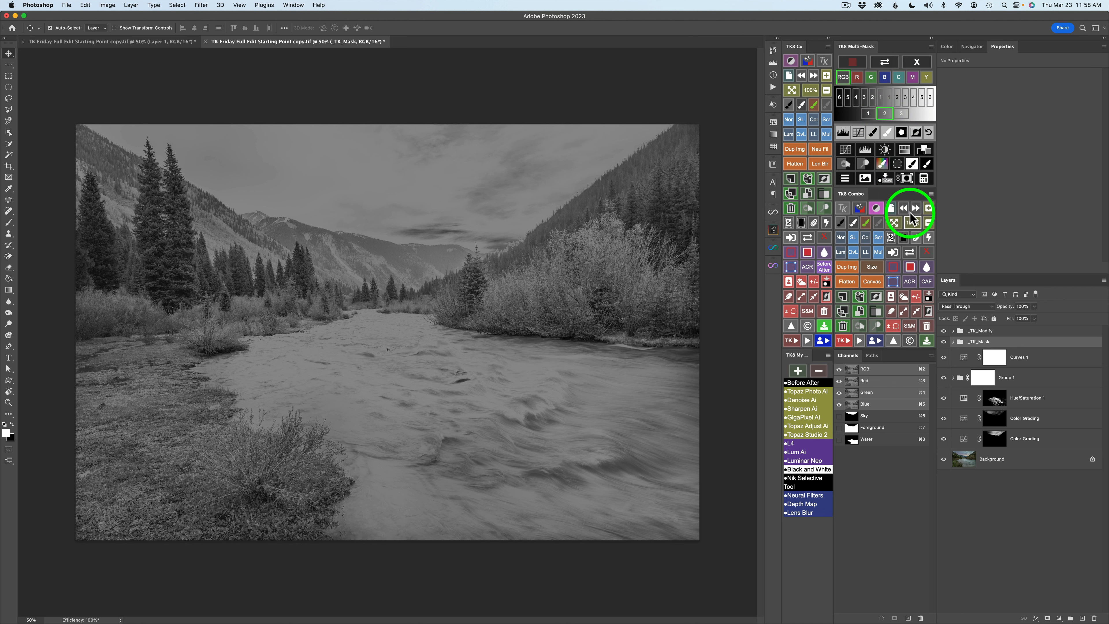
Apply the Midtones 2 mask to a Curves layer, shape an S-curve through 184/215 and 77/52, and compare the image with and without it
{"action": "left_click", "coordinate": [907, 181]}
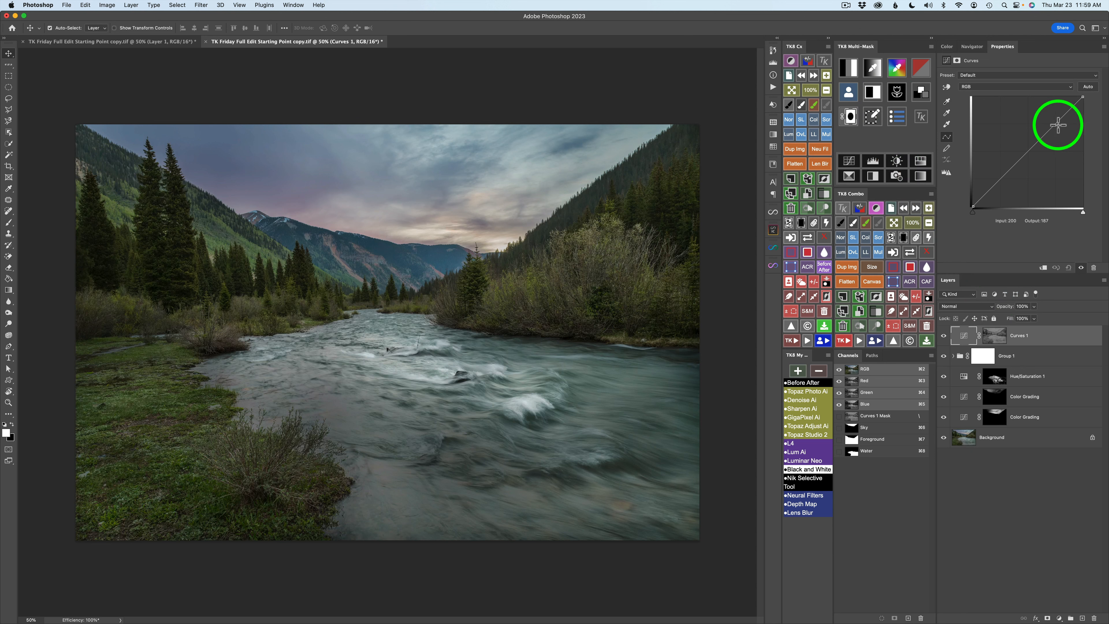
{"action": "left_click_drag", "start_coordinate": [1052, 126], "coordinate": [1051, 113]}
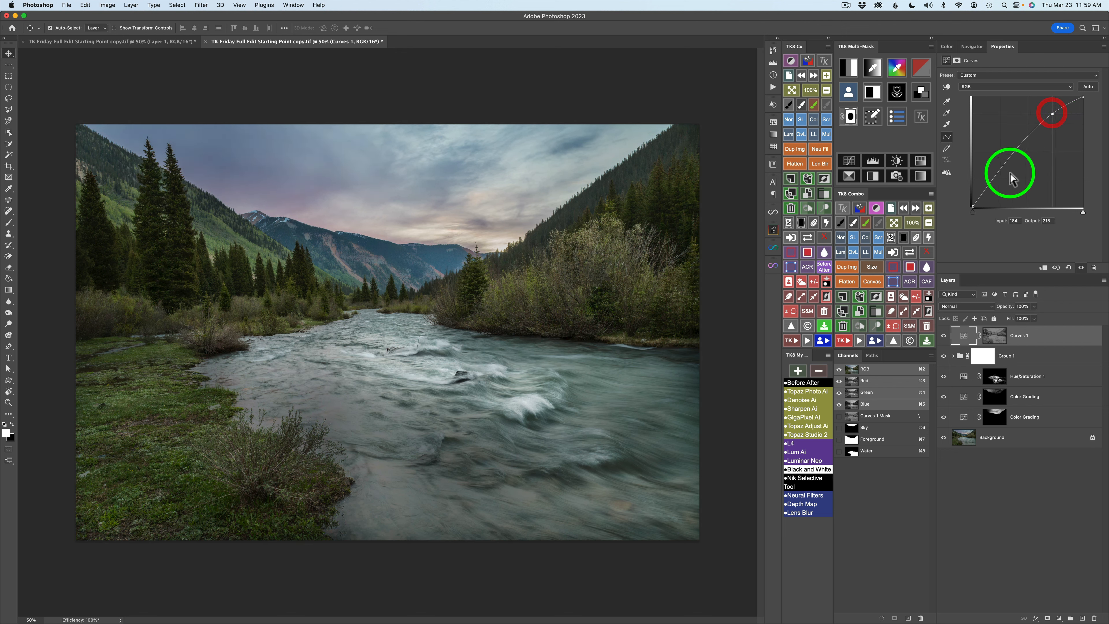
{"action": "mouse_move", "coordinate": [1002, 171]}
{"action": "left_mouse_down"}
{"action": "mouse_move", "coordinate": [1004, 192]}
{"action": "mouse_move", "coordinate": [1006, 183]}
{"action": "left_mouse_up"}
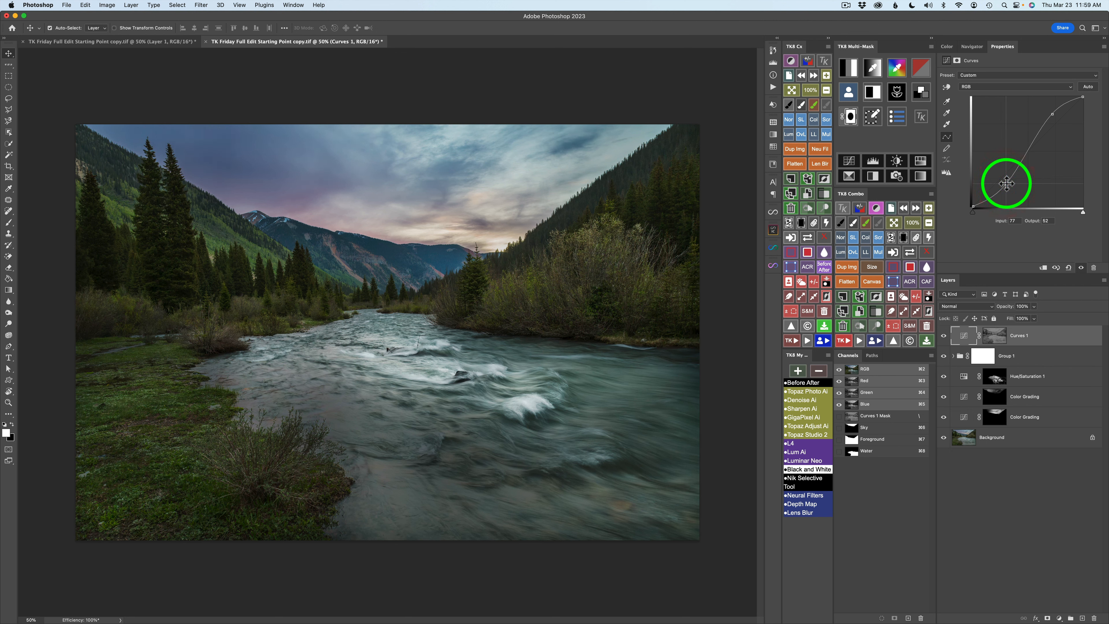
{"action": "left_click", "coordinate": [944, 336]}
{"action": "left_click", "coordinate": [943, 337]}
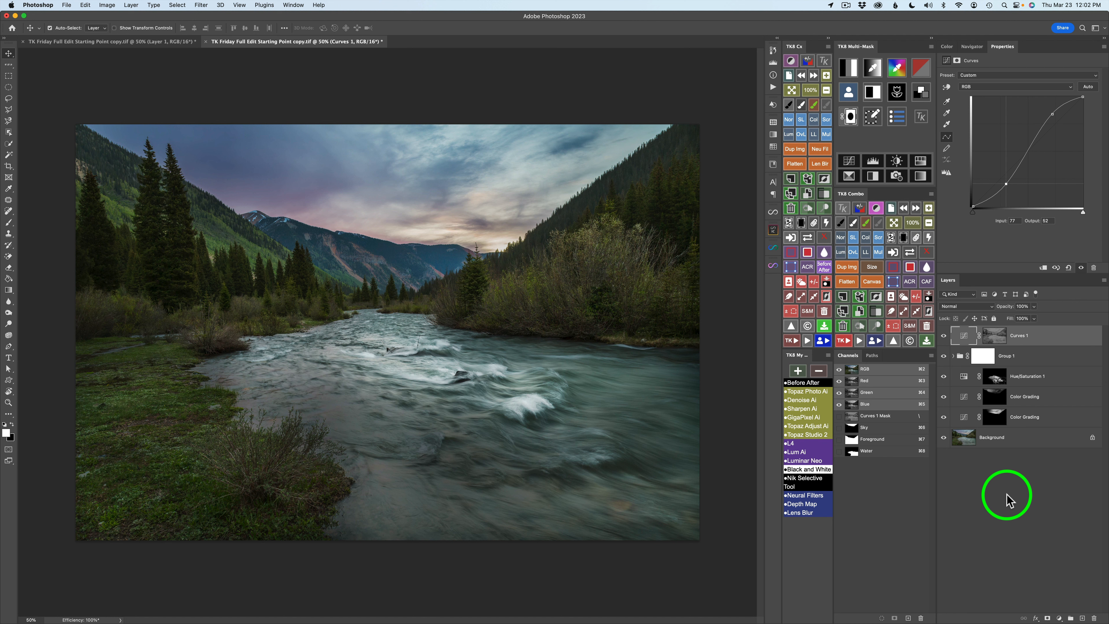
{"action": "left_click", "coordinate": [944, 336]}
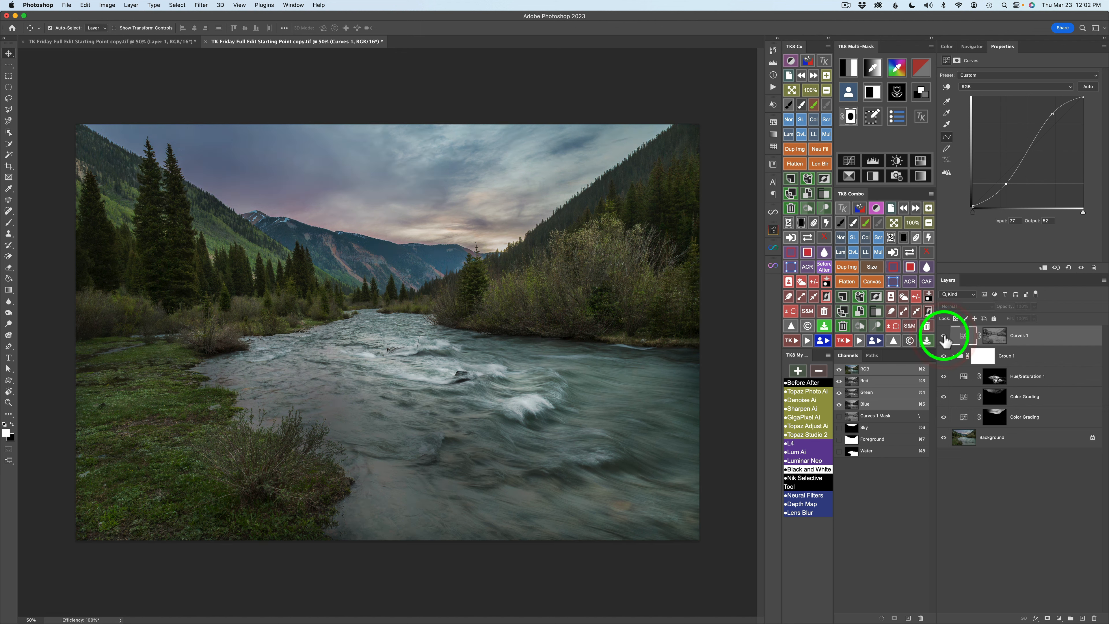
{"action": "left_click", "coordinate": [944, 335]}
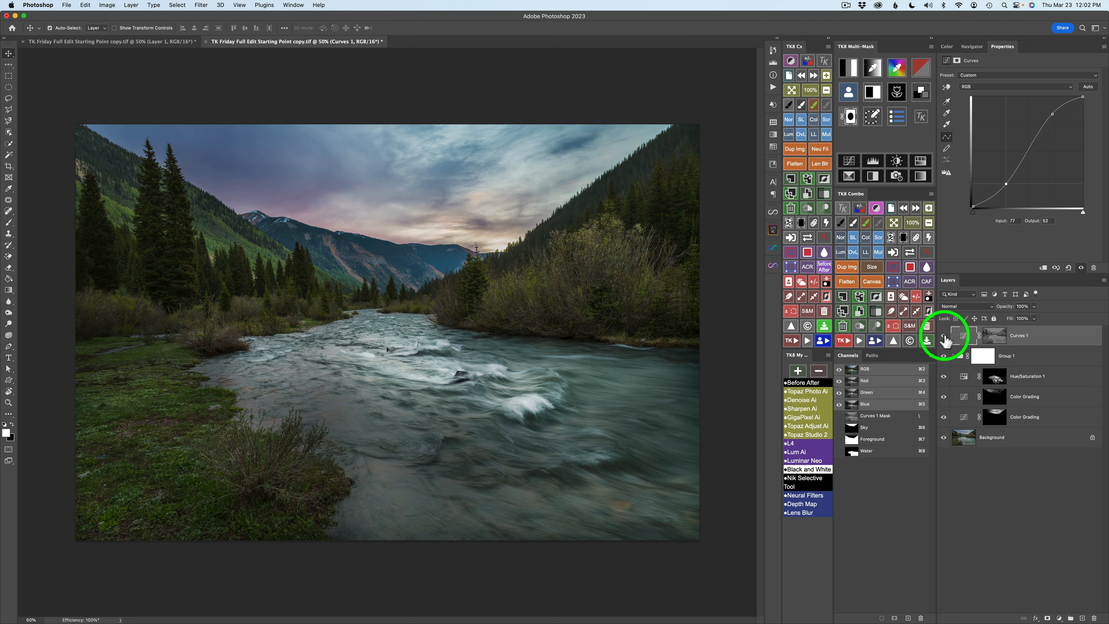
Add a second Curves layer above Curves 1 and apply a Midtones 2 luminosity mask to it
{"action": "left_click", "coordinate": [966, 336]}
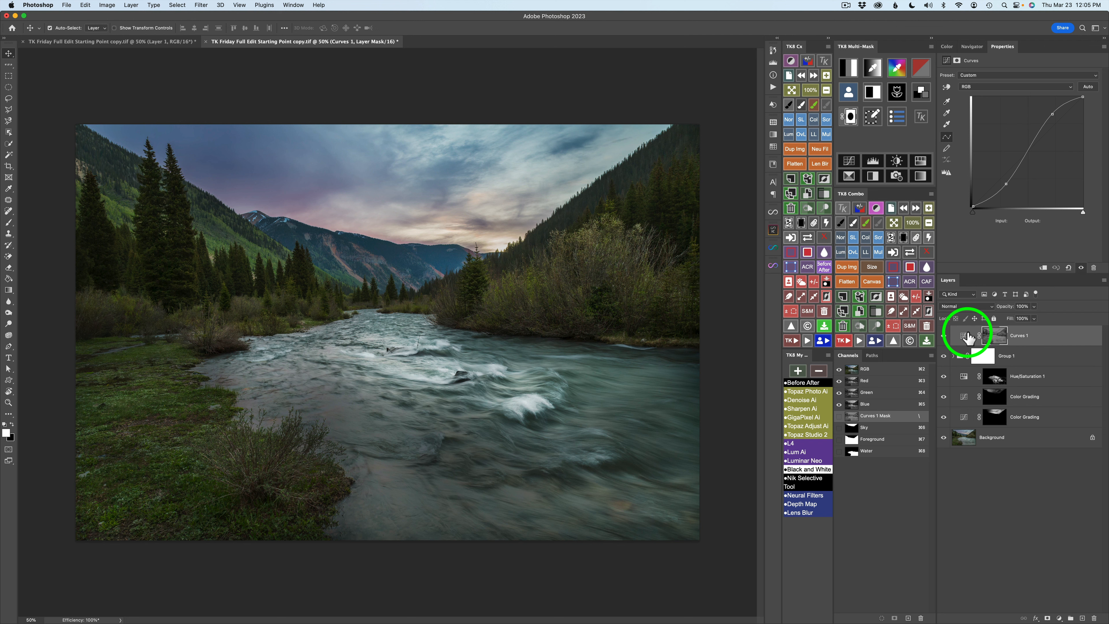
{"action": "left_click", "coordinate": [850, 164]}
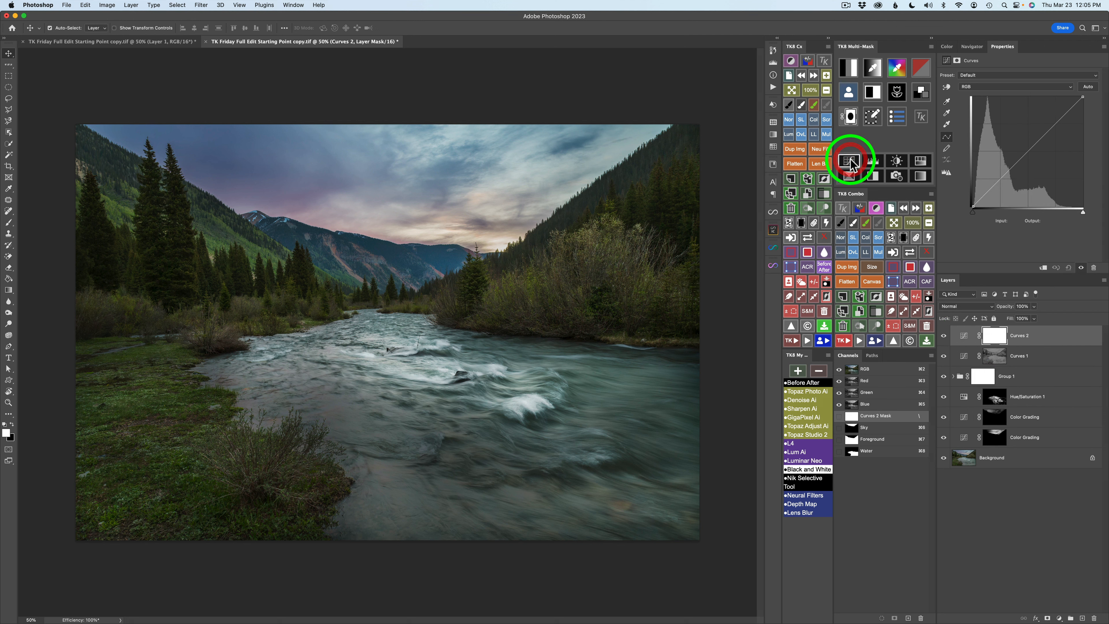
{"action": "left_click", "coordinate": [851, 70]}
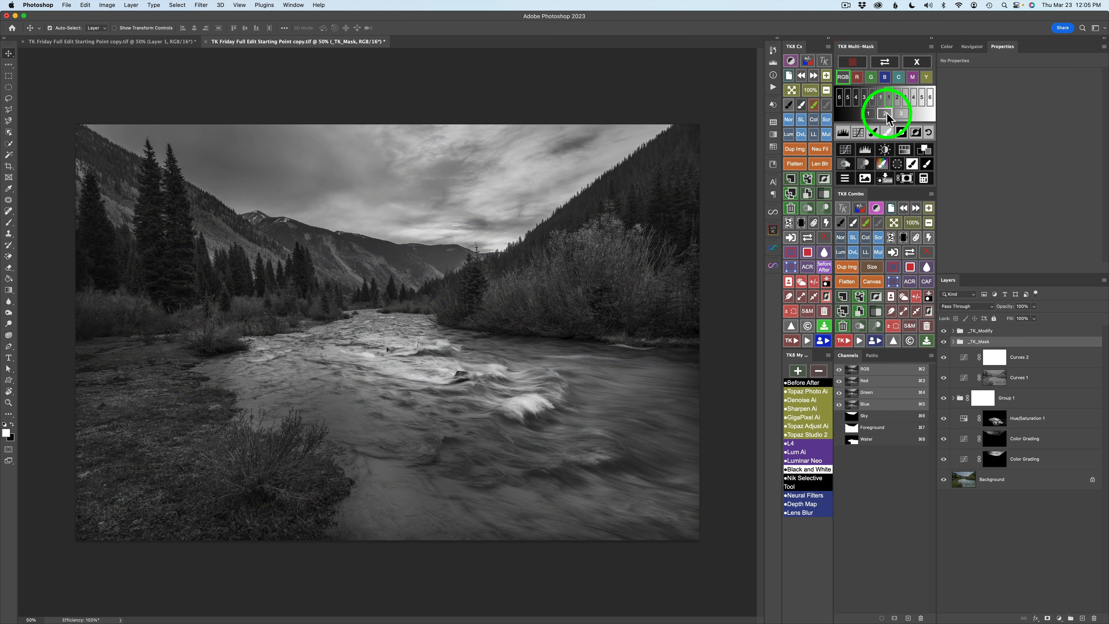
{"action": "left_click", "coordinate": [886, 114]}
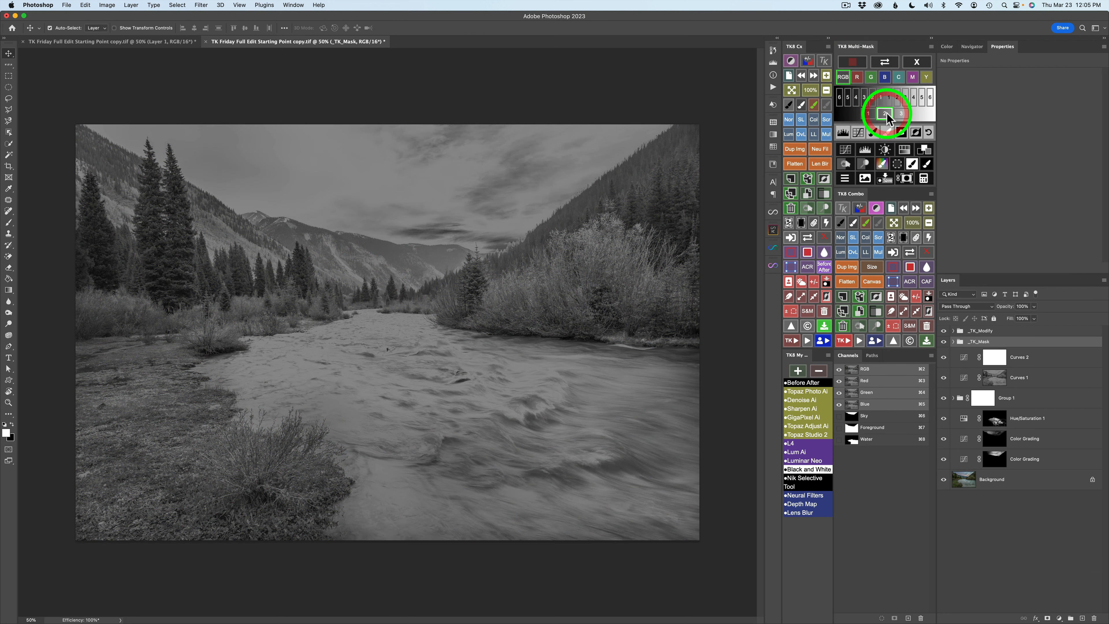
{"action": "left_click", "coordinate": [907, 179]}
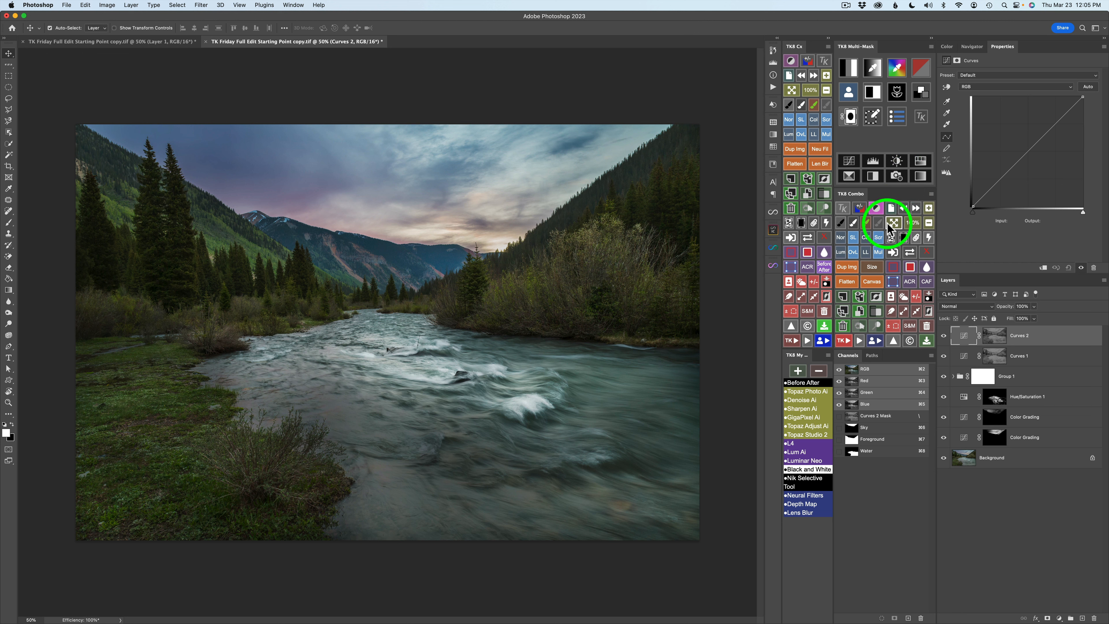
Set the Curves 2 layer to Screen blending at 51% opacity and compare the image with each Curves layer hidden
{"action": "left_click", "coordinate": [879, 239]}
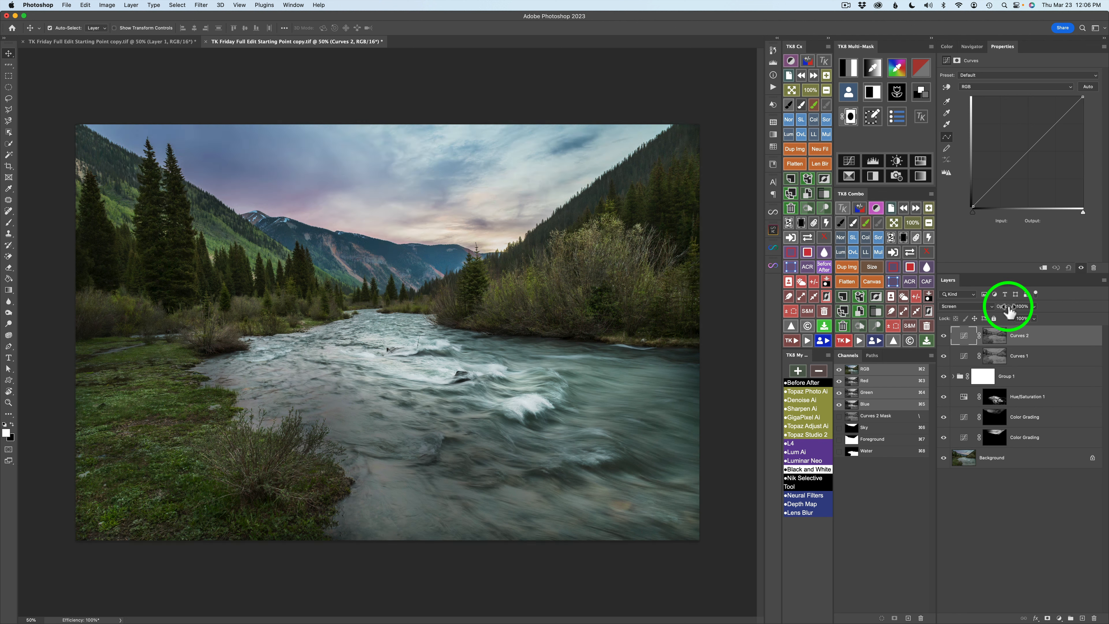
{"action": "left_click_drag", "start_coordinate": [1008, 310], "coordinate": [912, 303]}
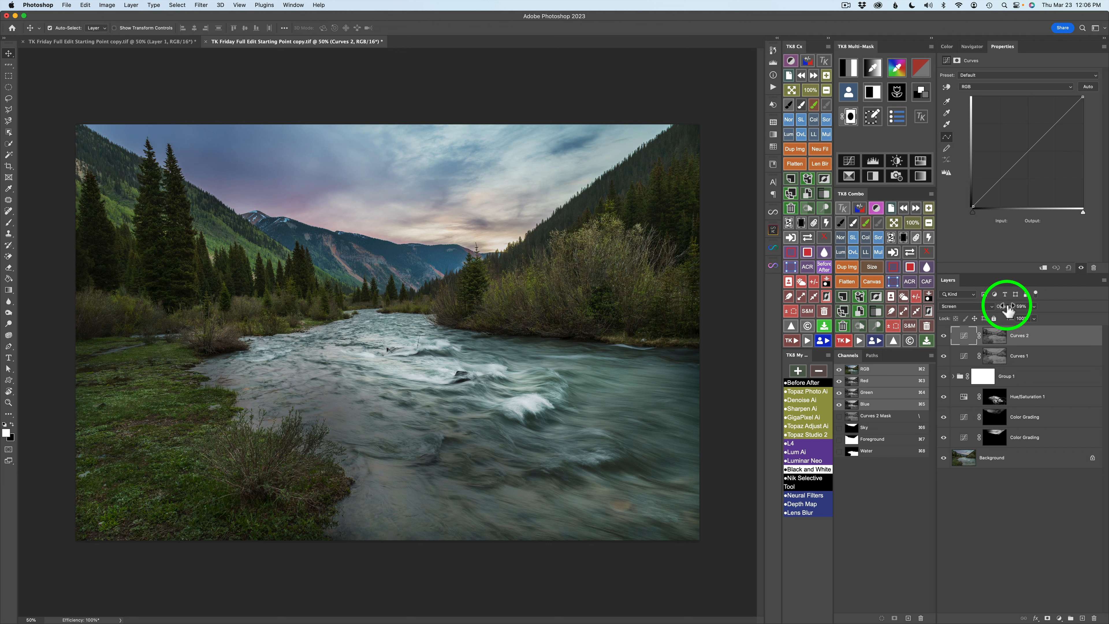
{"action": "left_click_drag", "start_coordinate": [1007, 310], "coordinate": [1005, 309]}
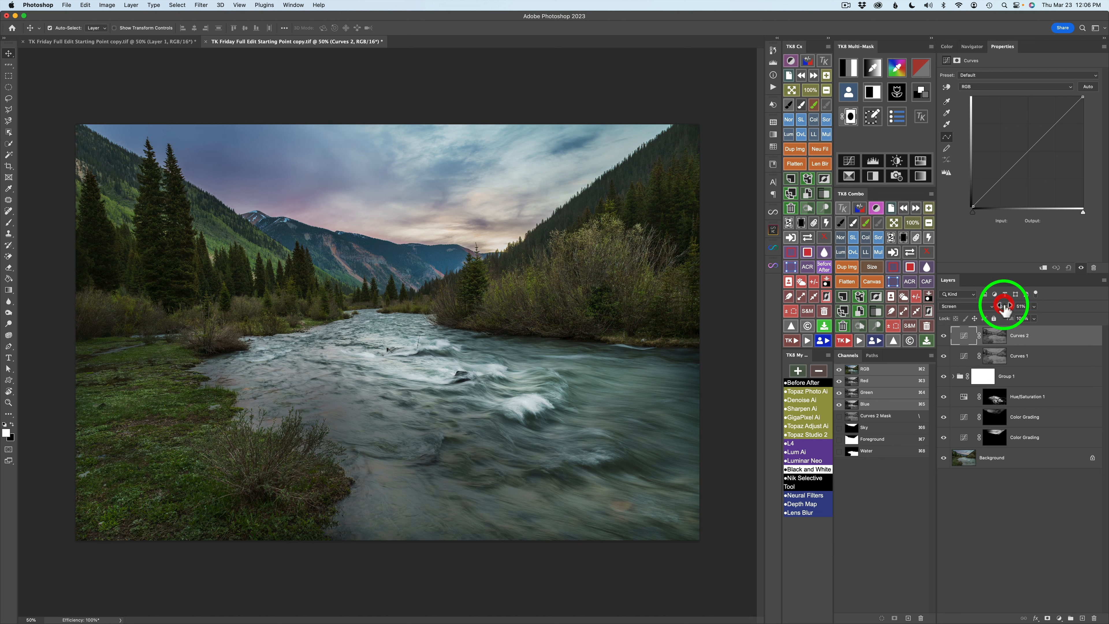
{"action": "left_click", "coordinate": [944, 337]}
{"action": "left_click", "coordinate": [944, 338]}
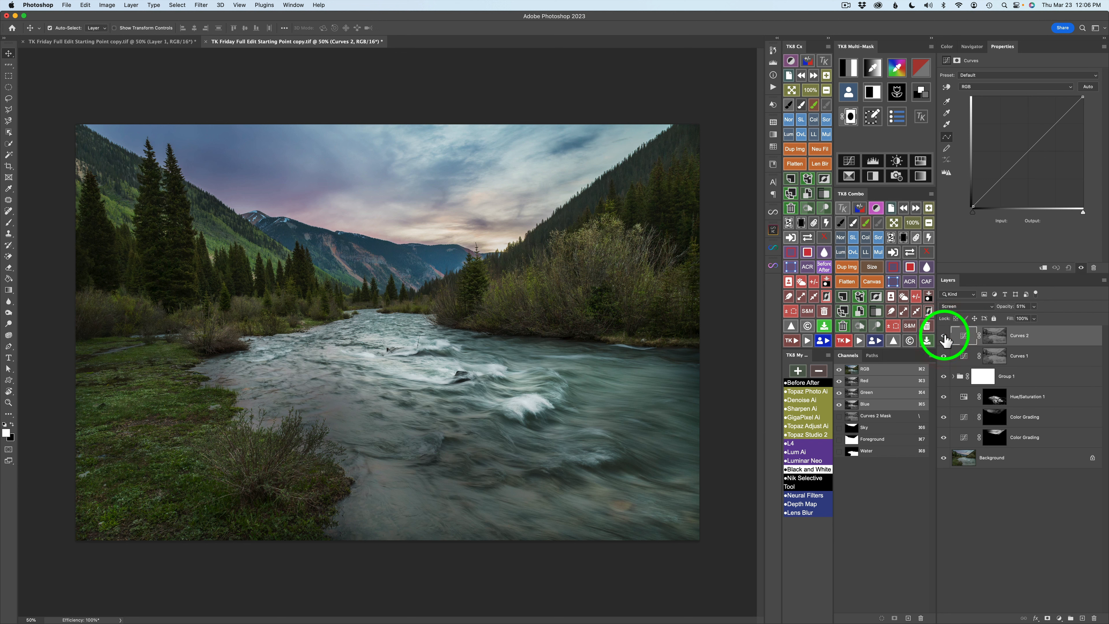
{"action": "left_click", "coordinate": [943, 356]}
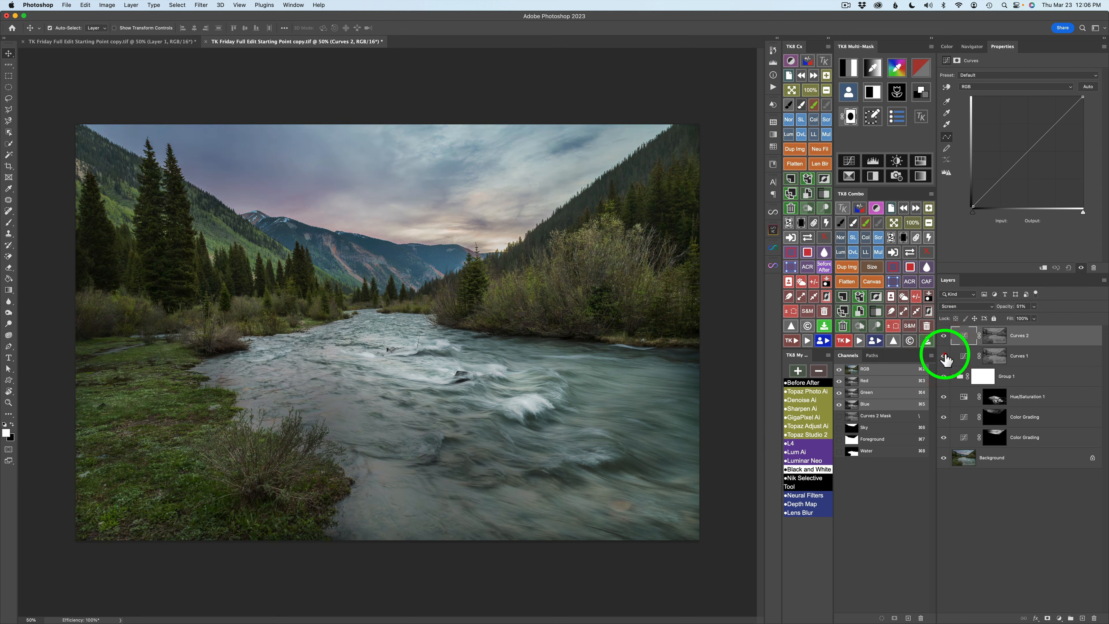
{"action": "left_click", "coordinate": [944, 356]}
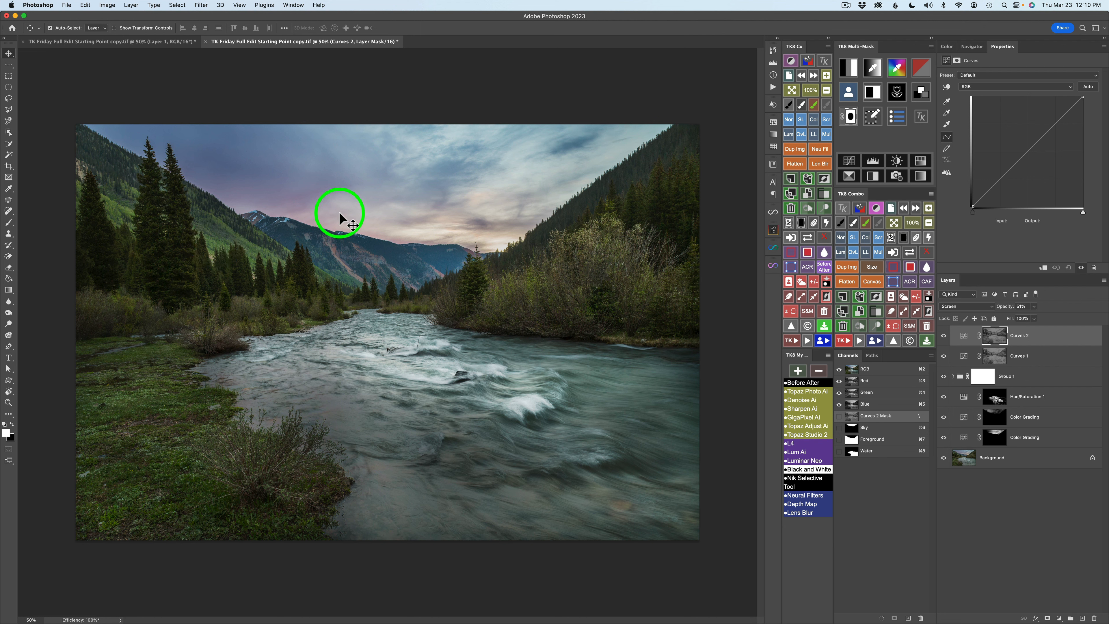
Add a third Curves layer with a black mask and set its blend mode to Multiply
{"action": "left_click", "coordinate": [848, 162]}
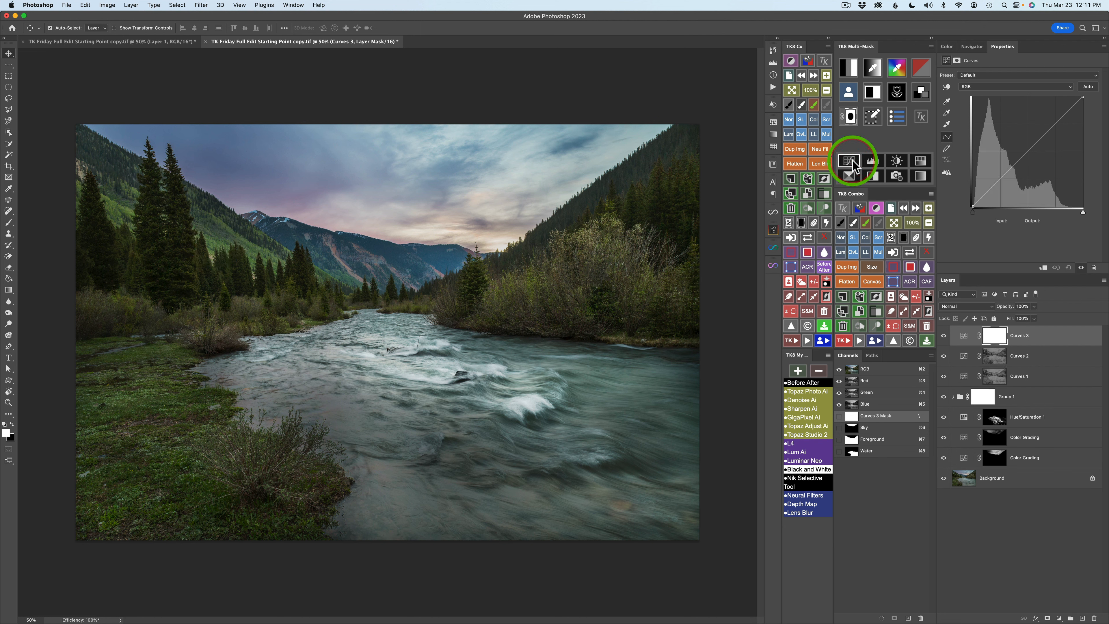
{"action": "left_click", "coordinate": [904, 236]}
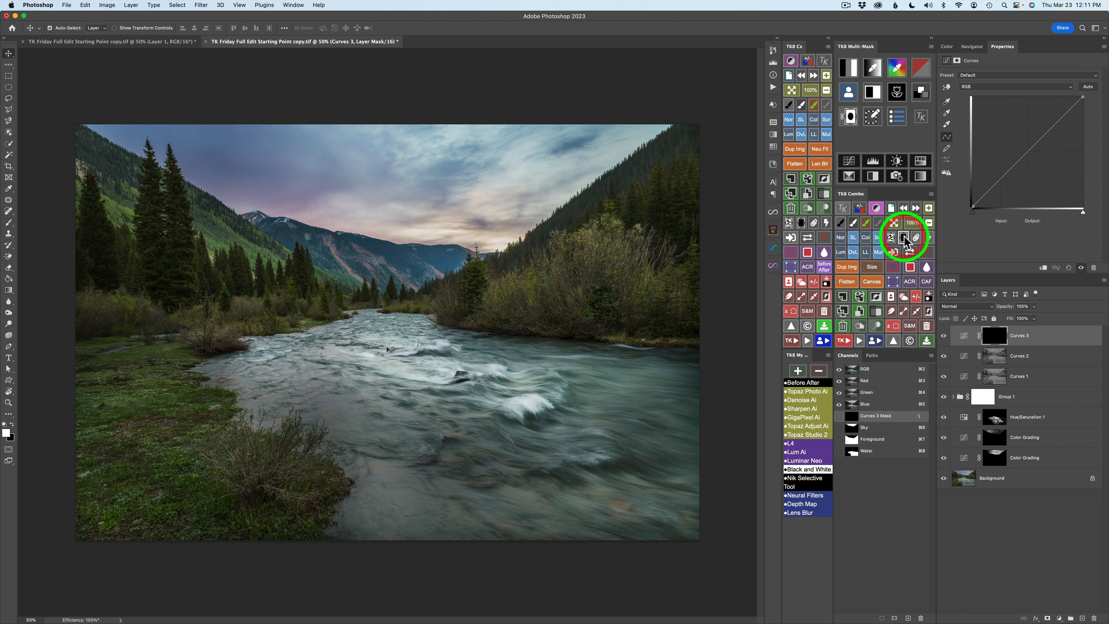
{"action": "left_click", "coordinate": [877, 253]}
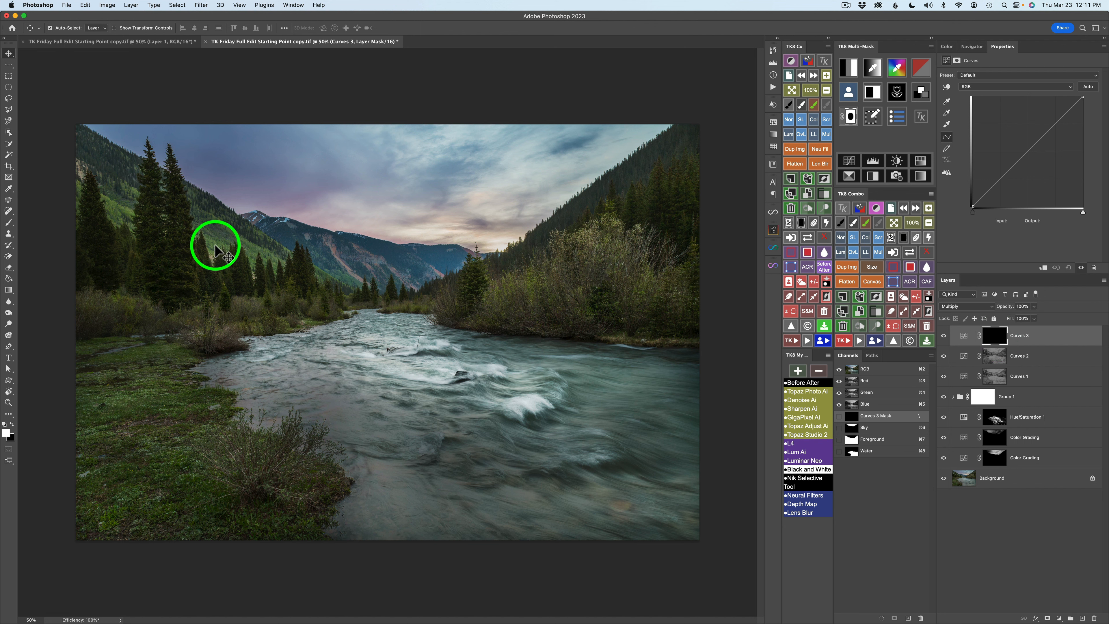
Generate a zone mask from a tone sampled on the green hillside behind the tall pines
{"action": "left_click", "coordinate": [876, 75]}
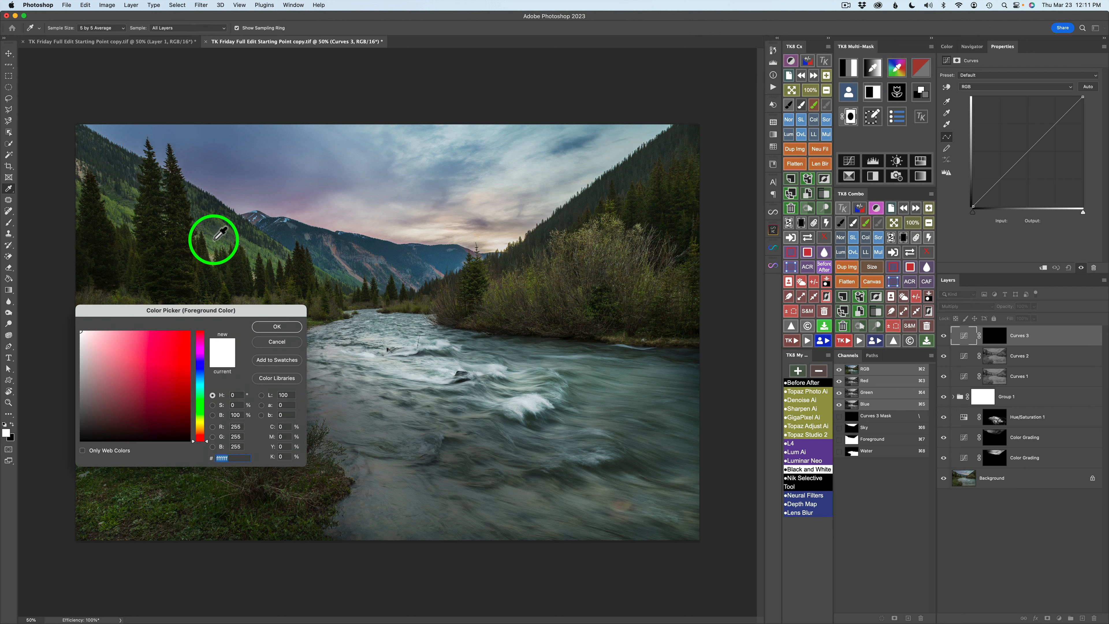
{"action": "left_click", "coordinate": [214, 239]}
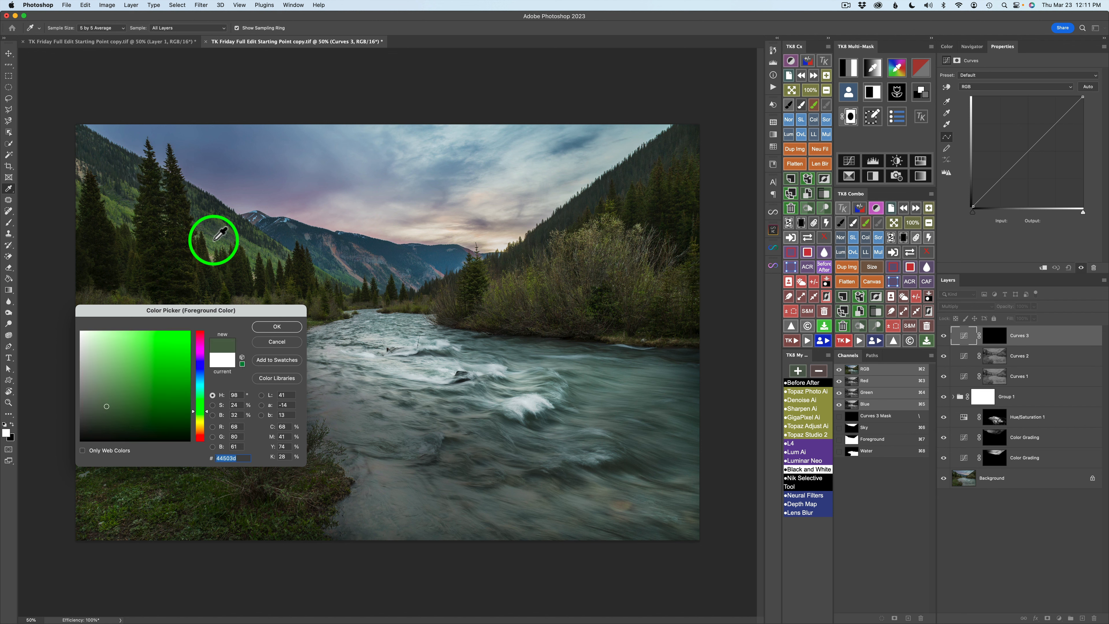
{"action": "left_click", "coordinate": [285, 326]}
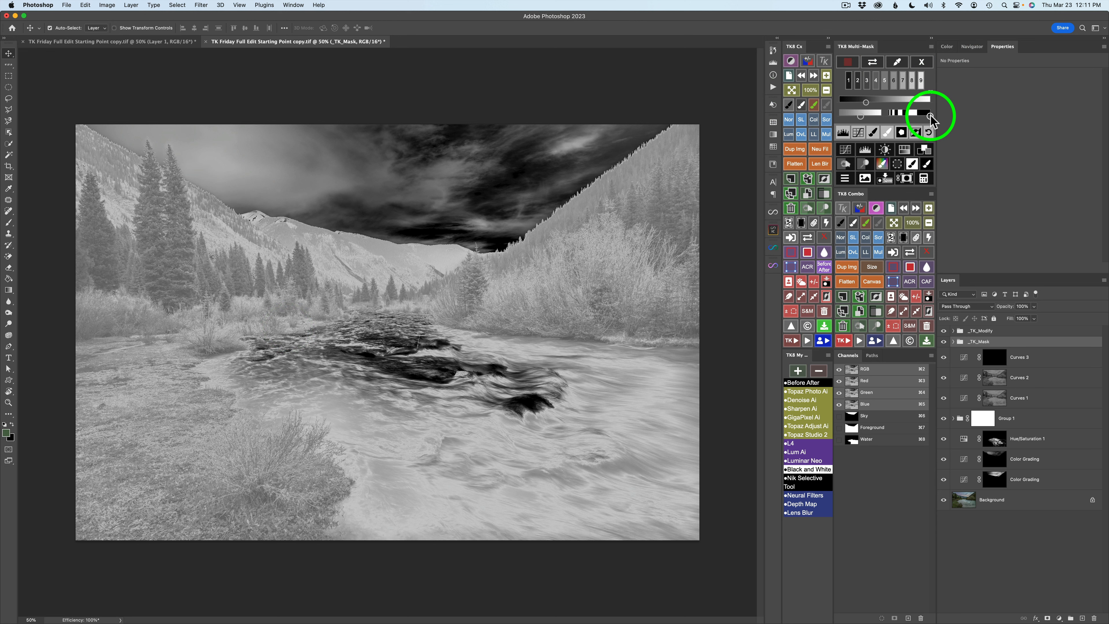
Narrow the zone mask's tonal range to 75, brighten its selected tones, and load it as a selection for painting the Curves 3 mask
{"action": "left_click_drag", "start_coordinate": [930, 116], "coordinate": [896, 116]}
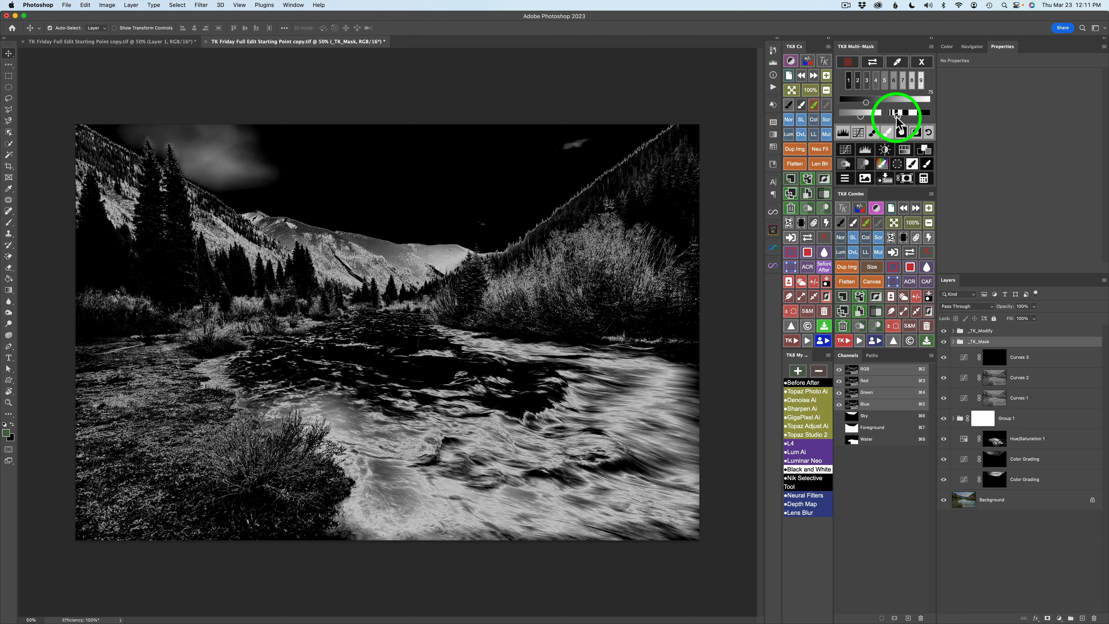
{"action": "left_click_drag", "start_coordinate": [862, 117], "coordinate": [877, 120]}
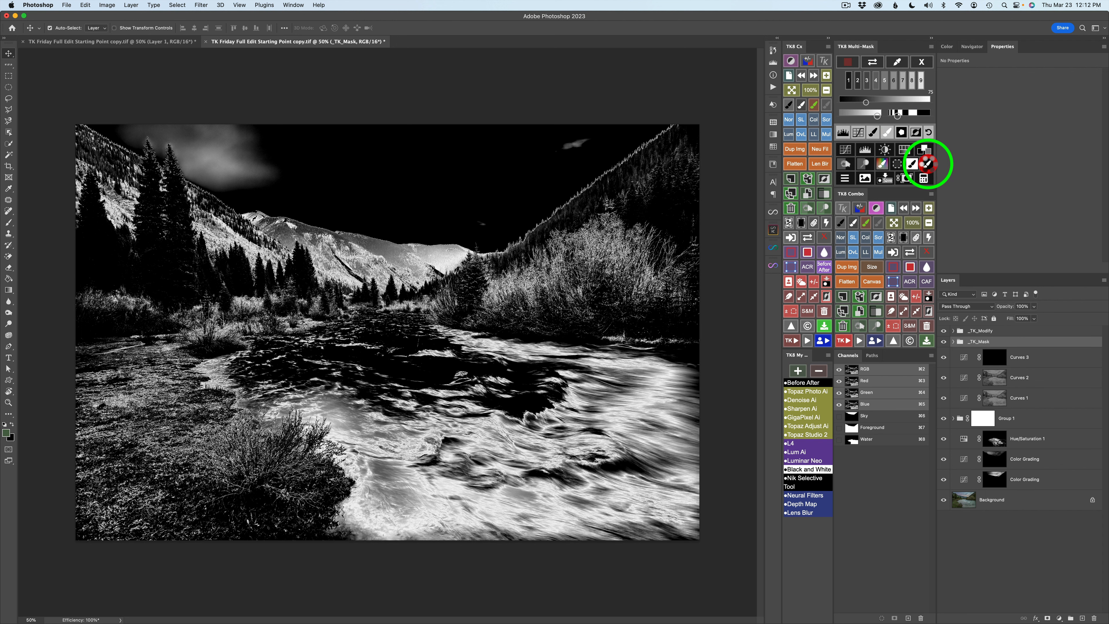
{"action": "left_click", "coordinate": [928, 165]}
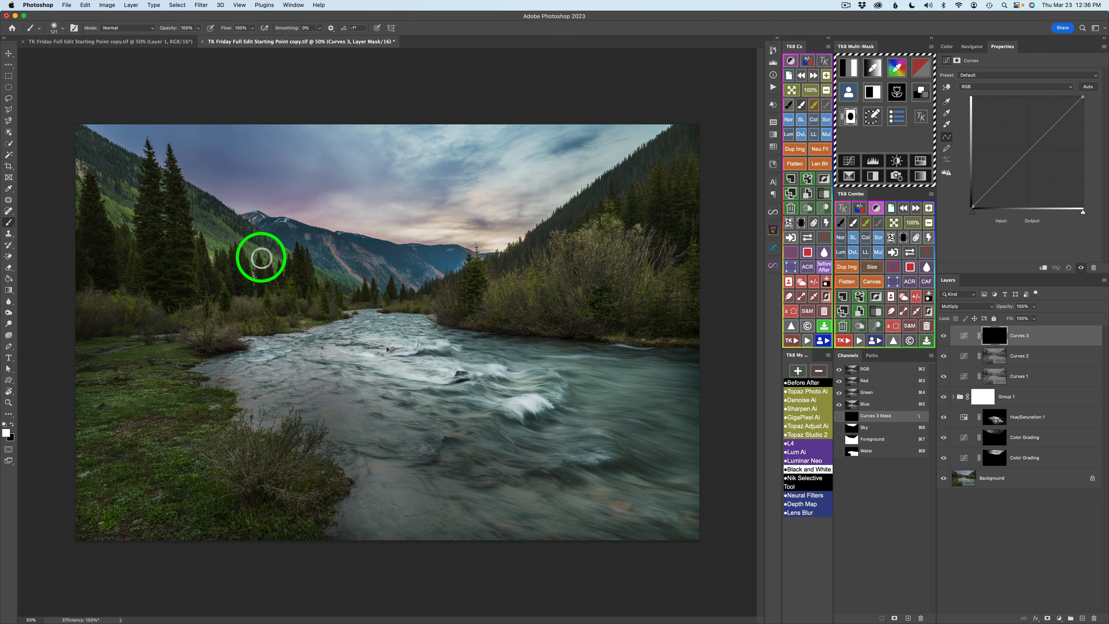
Paint white at 10% brush opacity on the Curves 3 mask over the green hillside behind and between the pines to darken it
{"action": "mouse_move", "coordinate": [260, 255]}
{"action": "left_mouse_down"}
{"action": "mouse_move", "coordinate": [278, 262]}
{"action": "mouse_move", "coordinate": [258, 263]}
{"action": "left_mouse_up"}
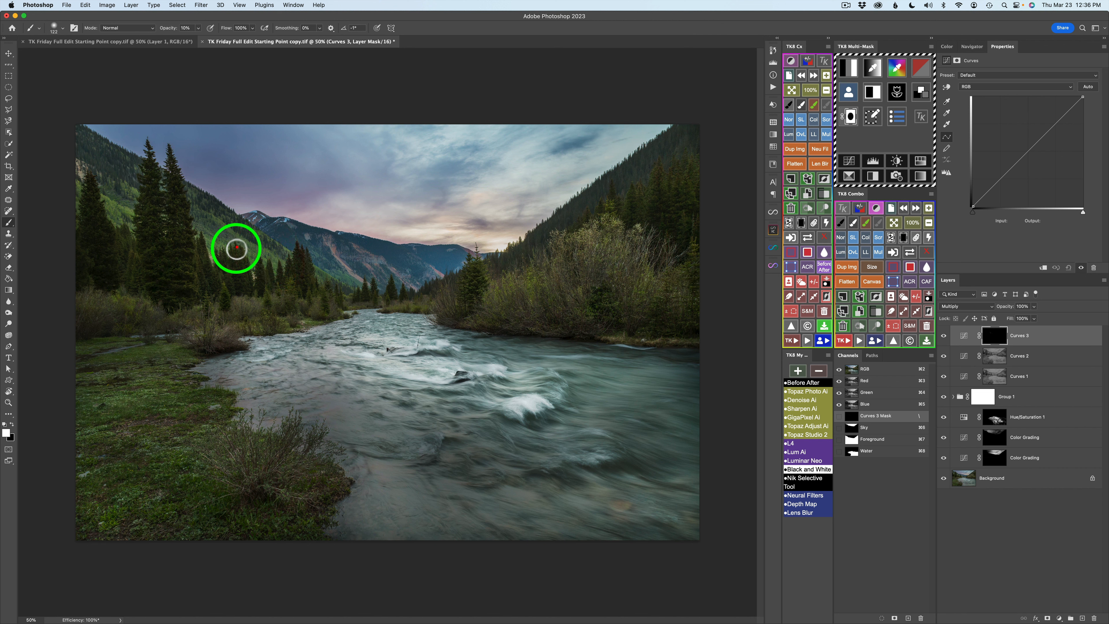
{"action": "mouse_move", "coordinate": [236, 248]}
{"action": "left_mouse_down"}
{"action": "mouse_move", "coordinate": [278, 266]}
{"action": "mouse_move", "coordinate": [267, 265]}
{"action": "left_mouse_up"}
{"action": "mouse_move", "coordinate": [256, 257]}
{"action": "left_mouse_down"}
{"action": "mouse_move", "coordinate": [155, 231]}
{"action": "mouse_move", "coordinate": [166, 226]}
{"action": "mouse_move", "coordinate": [159, 177]}
{"action": "mouse_move", "coordinate": [138, 195]}
{"action": "mouse_move", "coordinate": [118, 182]}
{"action": "mouse_move", "coordinate": [136, 187]}
{"action": "mouse_move", "coordinate": [119, 191]}
{"action": "mouse_move", "coordinate": [136, 221]}
{"action": "mouse_move", "coordinate": [104, 212]}
{"action": "left_mouse_up"}
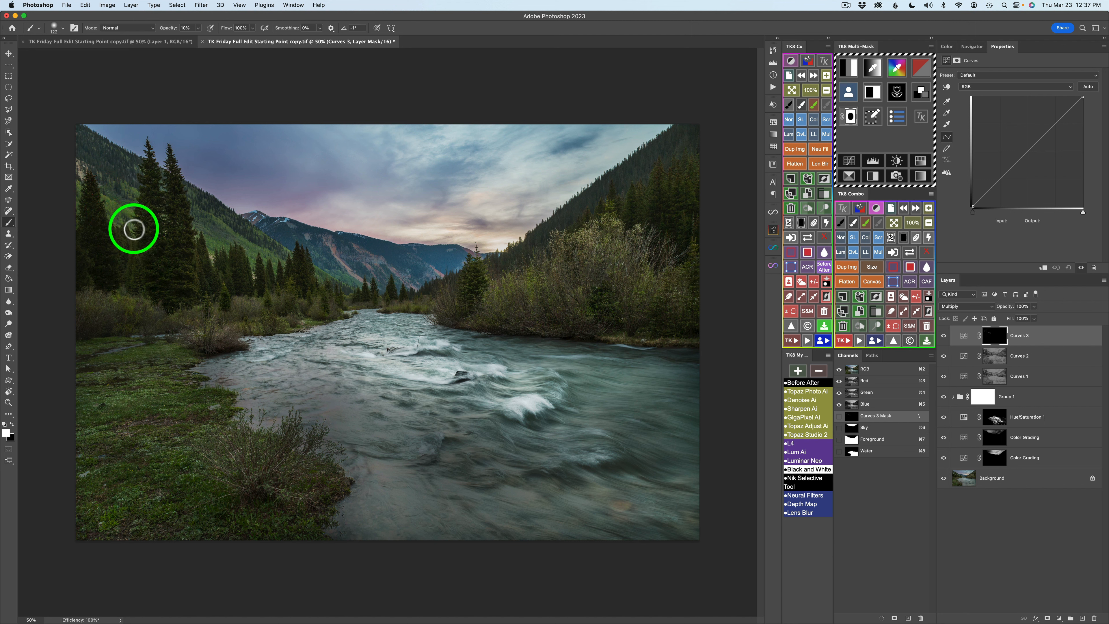
{"action": "left_click", "coordinate": [129, 228]}
{"action": "mouse_move", "coordinate": [76, 192]}
{"action": "left_mouse_down"}
{"action": "mouse_move", "coordinate": [79, 218]}
{"action": "mouse_move", "coordinate": [77, 207]}
{"action": "mouse_move", "coordinate": [133, 216]}
{"action": "mouse_move", "coordinate": [118, 206]}
{"action": "mouse_move", "coordinate": [137, 200]}
{"action": "mouse_move", "coordinate": [131, 188]}
{"action": "mouse_move", "coordinate": [125, 215]}
{"action": "left_mouse_up"}
{"action": "left_click", "coordinate": [131, 213]}
{"action": "left_click", "coordinate": [133, 197]}
{"action": "left_click", "coordinate": [129, 192]}
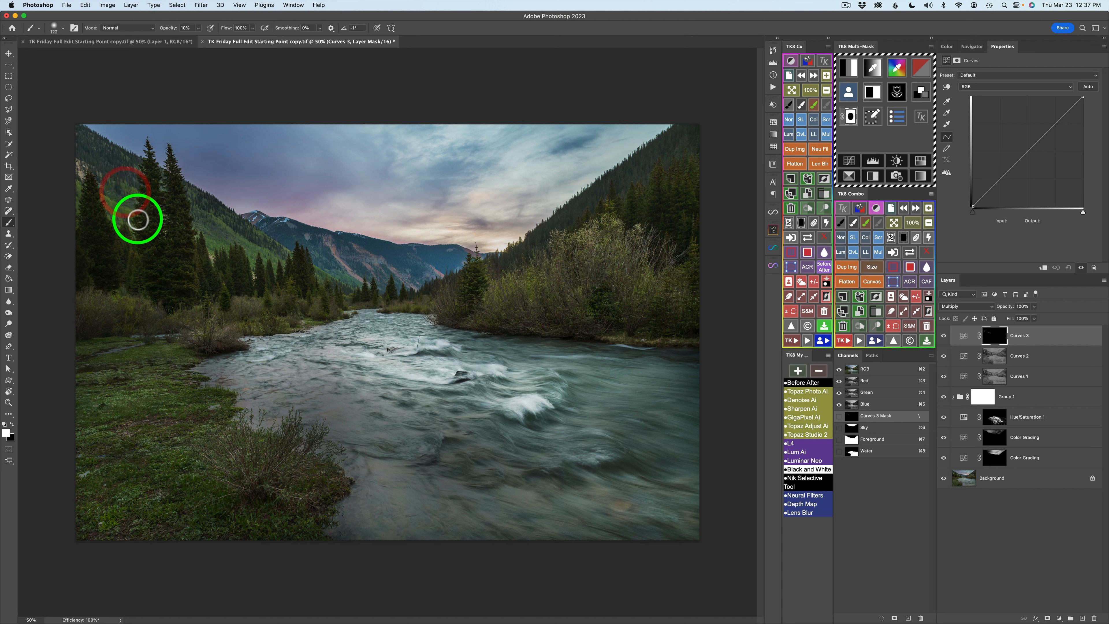
{"action": "left_click", "coordinate": [88, 199]}
{"action": "left_click", "coordinate": [192, 239]}
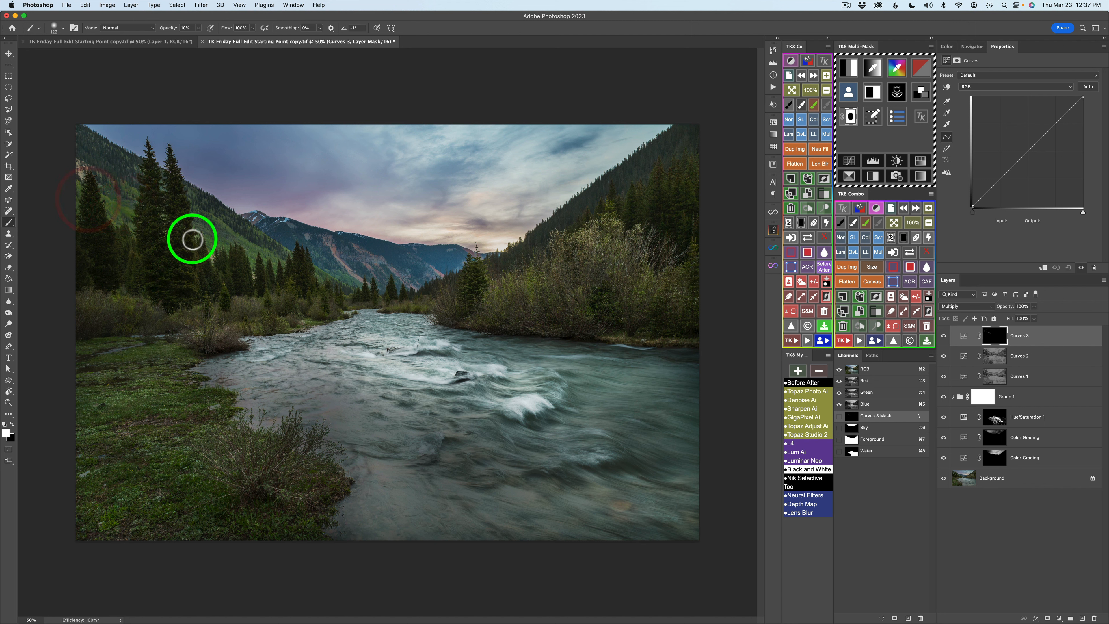
{"action": "left_click", "coordinate": [196, 239]}
{"action": "left_click", "coordinate": [193, 238]}
{"action": "left_click_drag", "start_coordinate": [196, 227], "coordinate": [191, 239]}
{"action": "left_click", "coordinate": [191, 248]}
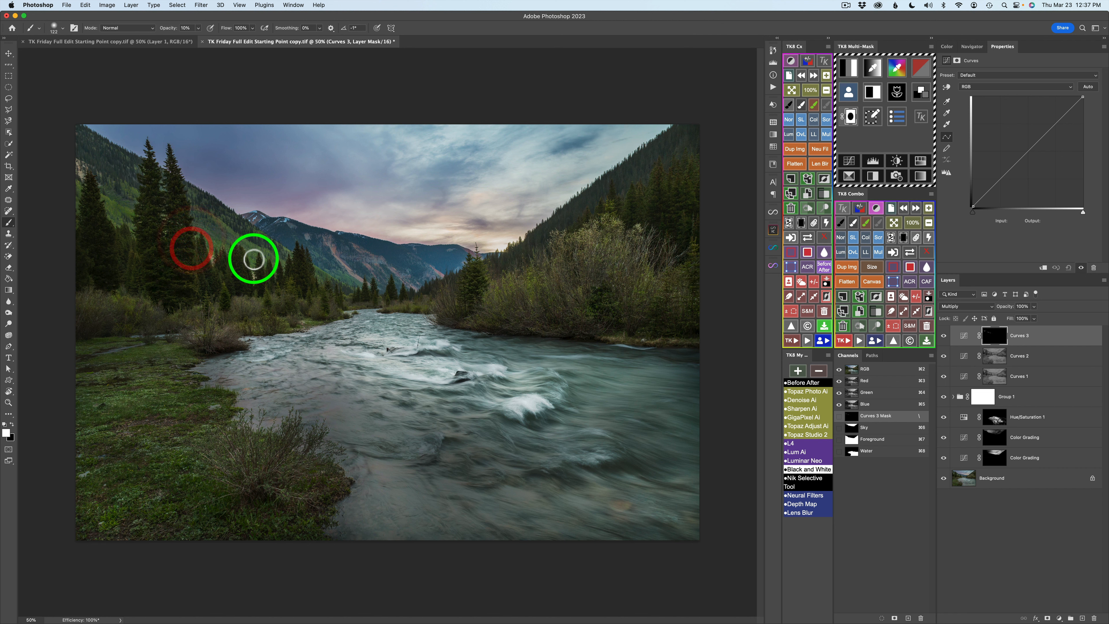
{"action": "left_click", "coordinate": [240, 261]}
{"action": "left_click", "coordinate": [274, 265]}
{"action": "left_click_drag", "start_coordinate": [286, 265], "coordinate": [284, 284]}
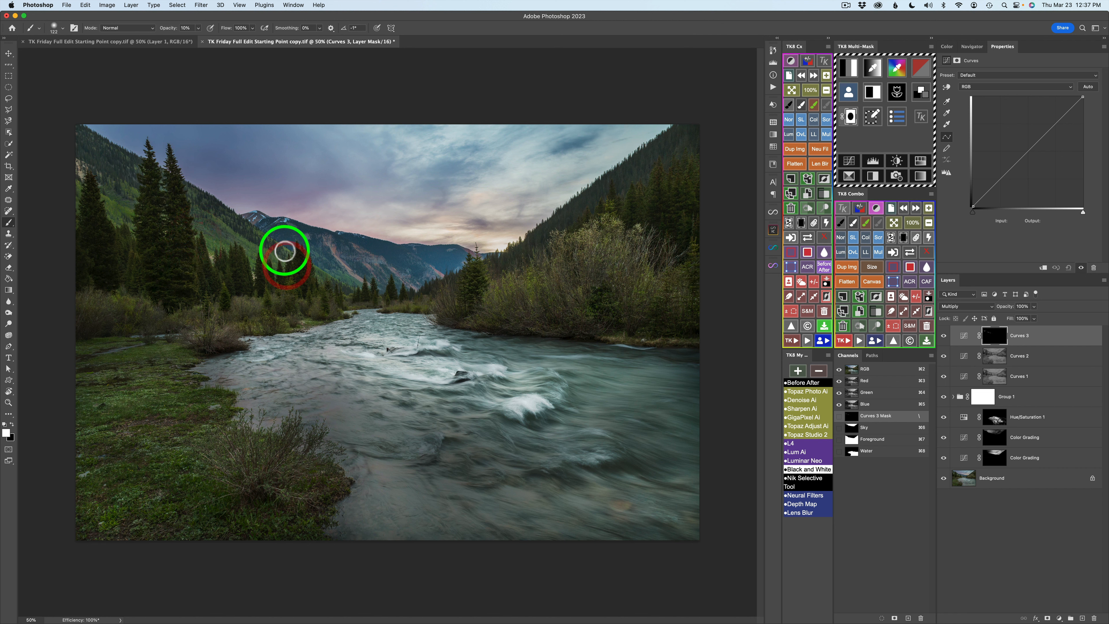
Extend the painted darkening on the Curves 3 mask along the slope toward the distant mountains, and compare the layer off and on
{"action": "left_click", "coordinate": [272, 245]}
{"action": "left_click", "coordinate": [262, 247]}
{"action": "left_click_drag", "start_coordinate": [249, 239], "coordinate": [242, 257]}
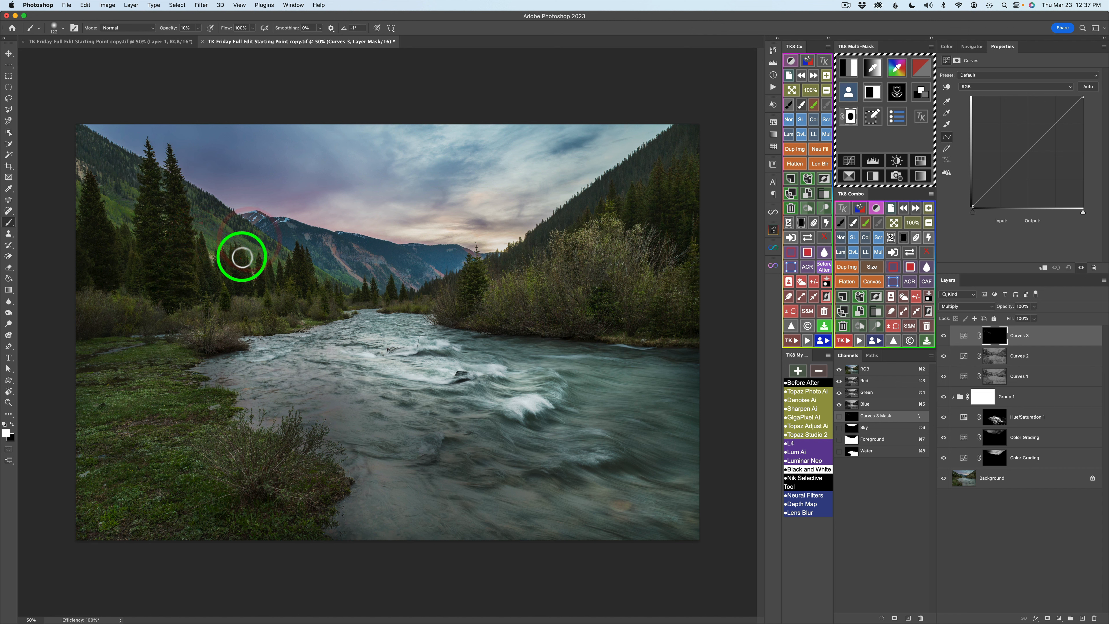
{"action": "left_click", "coordinate": [944, 336]}
{"action": "left_click", "coordinate": [944, 336]}
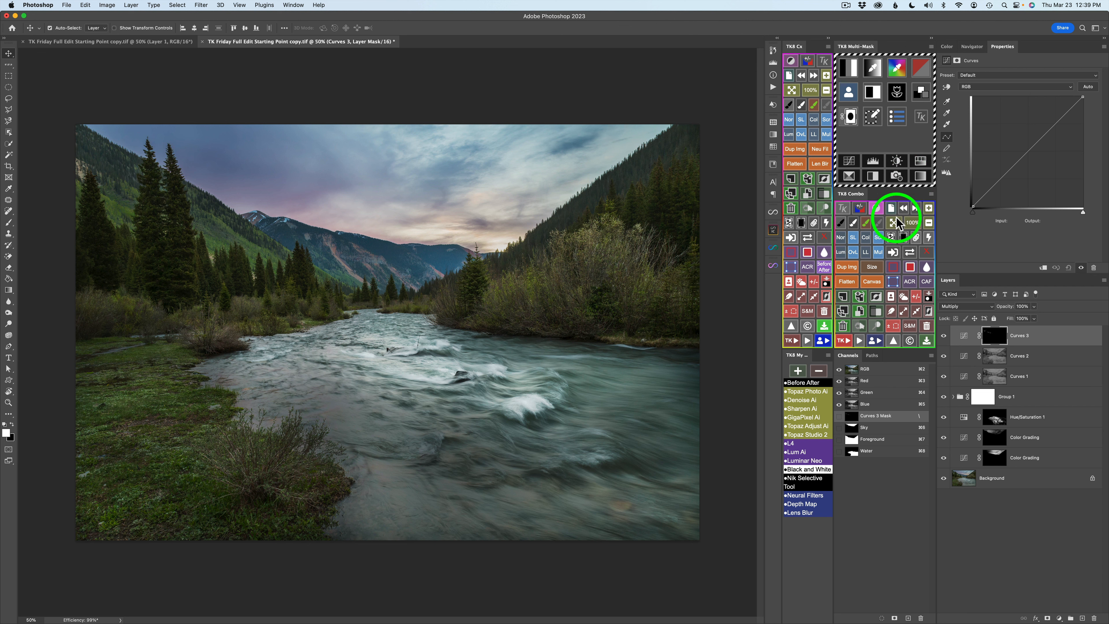
Deselect the active selection and add a fourth Curves layer with a black mask in Multiply blend mode
{"action": "left_click", "coordinate": [917, 300]}
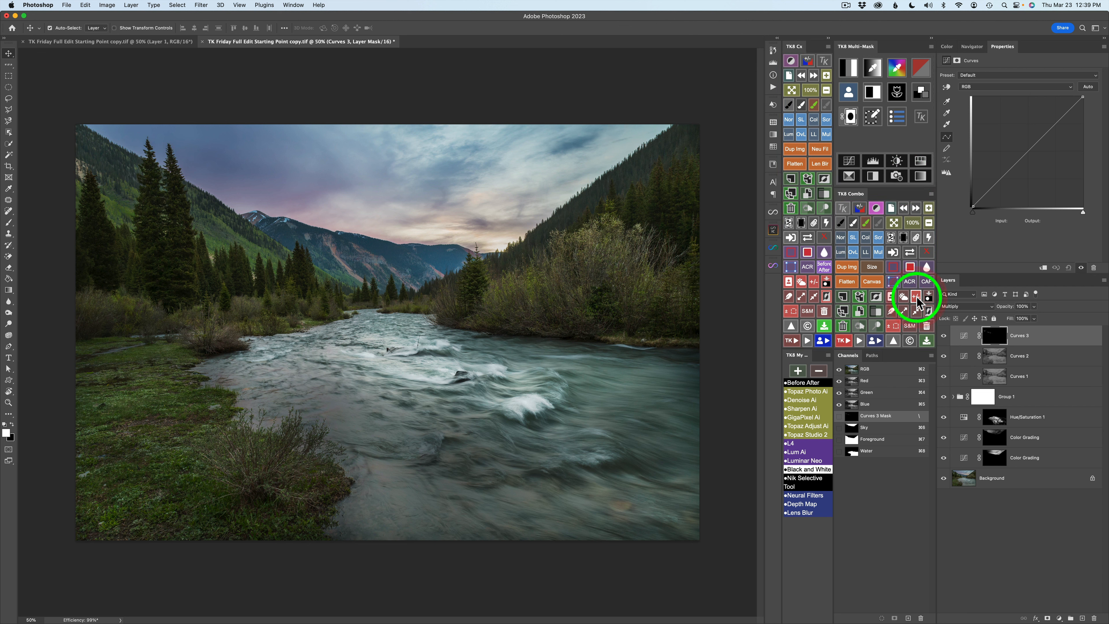
{"action": "left_click", "coordinate": [850, 161]}
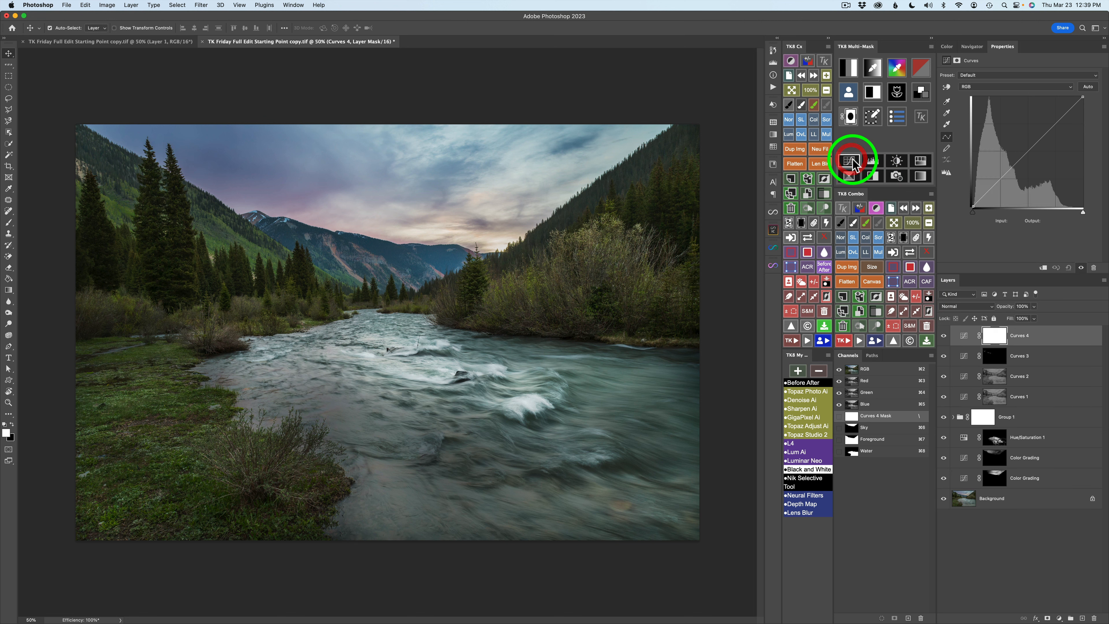
{"action": "left_click", "coordinate": [903, 238]}
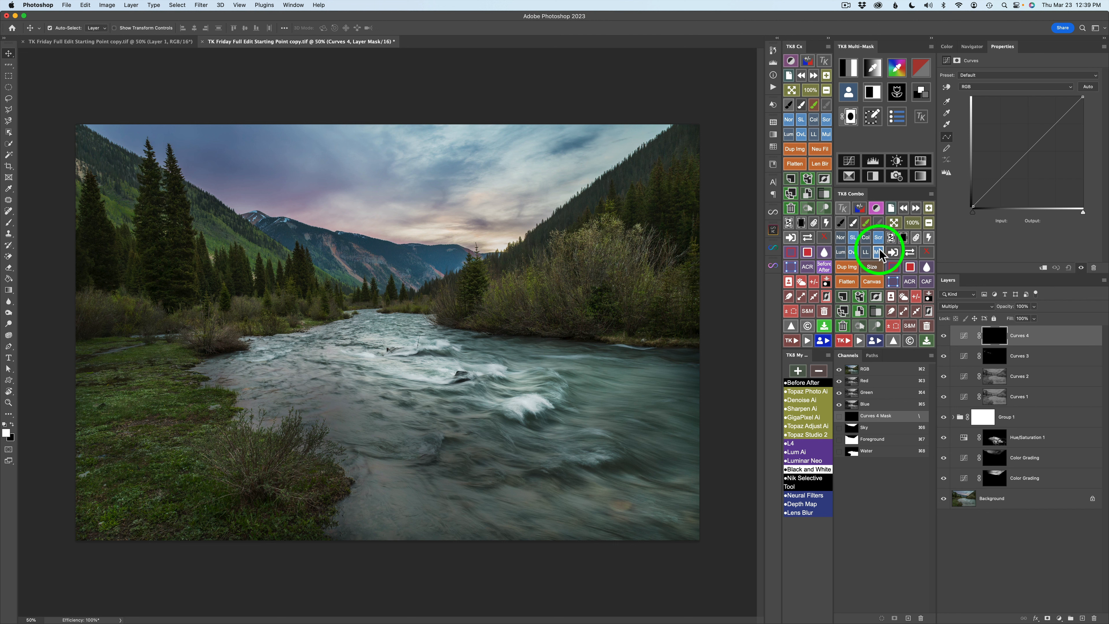
Generate a color mask from a green sampled on the grassy riverbank in the foreground
{"action": "left_click", "coordinate": [898, 70]}
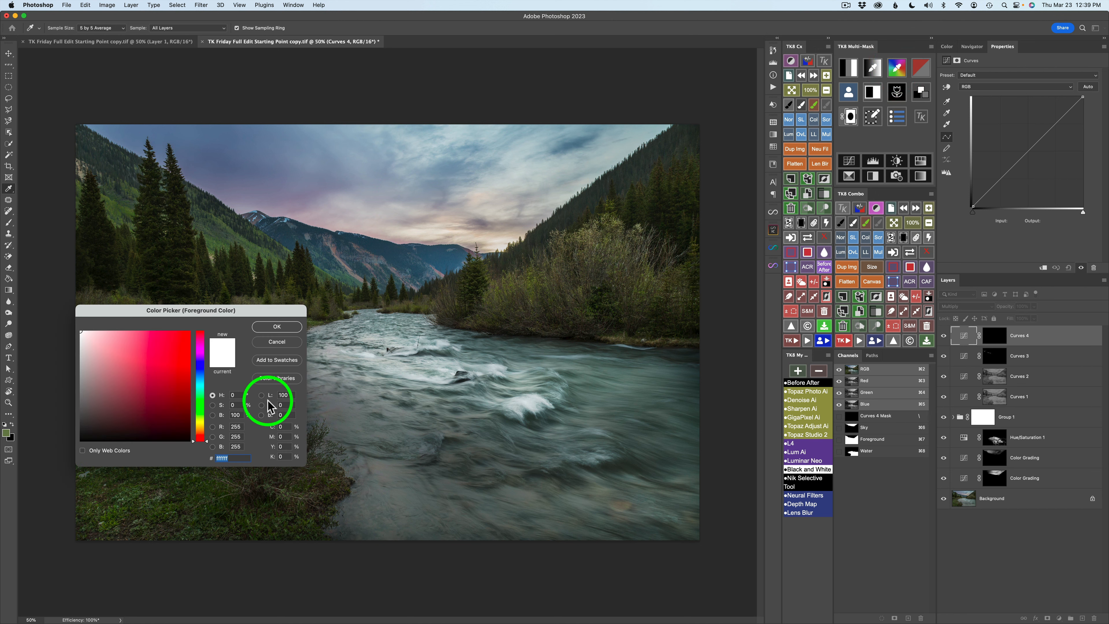
{"action": "left_click_drag", "start_coordinate": [198, 315], "coordinate": [468, 303]}
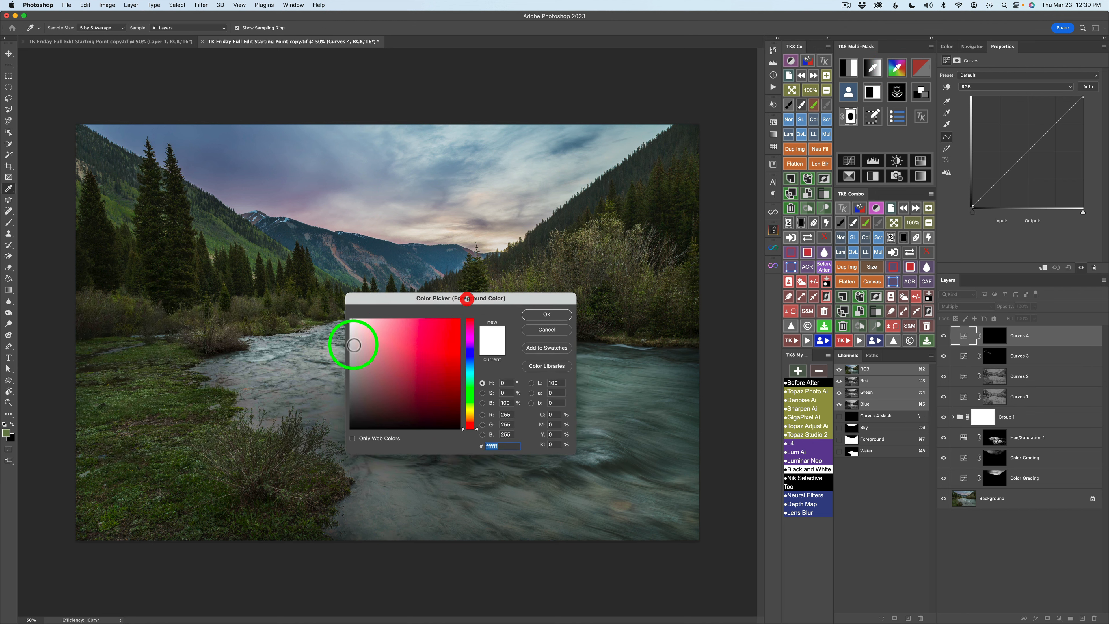
{"action": "left_click", "coordinate": [123, 393]}
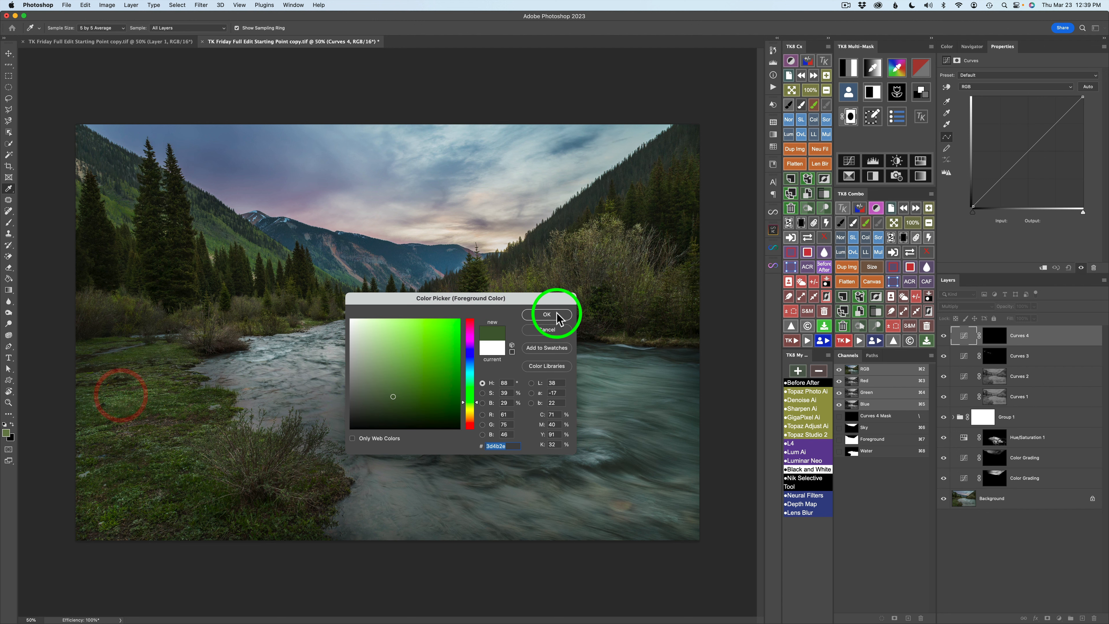
{"action": "left_click", "coordinate": [546, 314]}
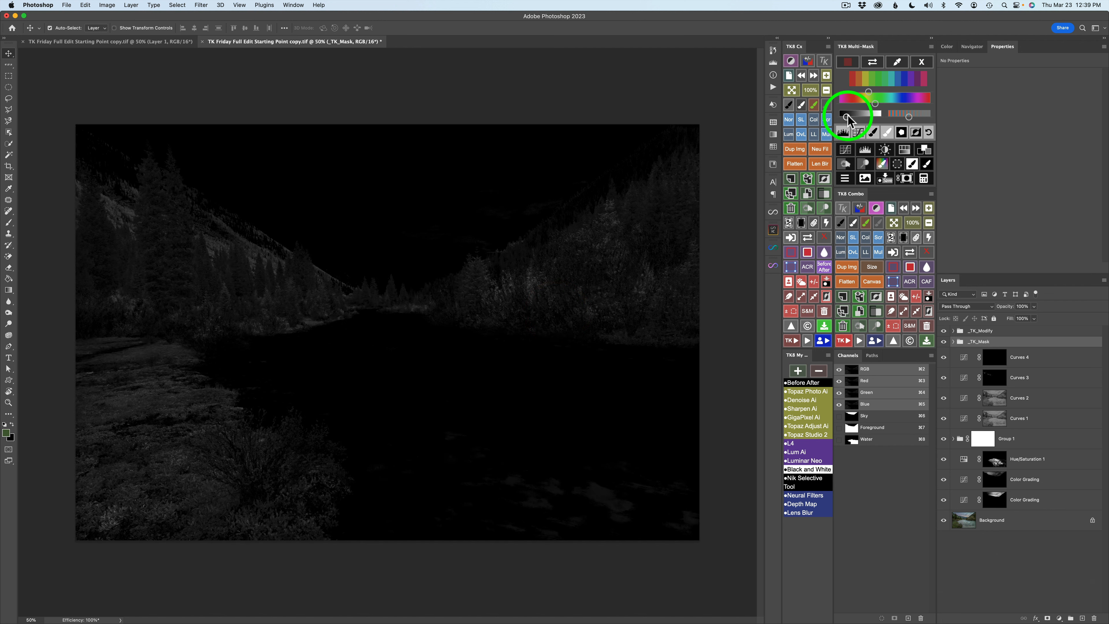
Brighten the color mask, tighten it with Levels inputs of 24 and 145, and load it as a selection for painting the Curves 4 mask
{"action": "left_click_drag", "start_coordinate": [847, 116], "coordinate": [876, 122]}
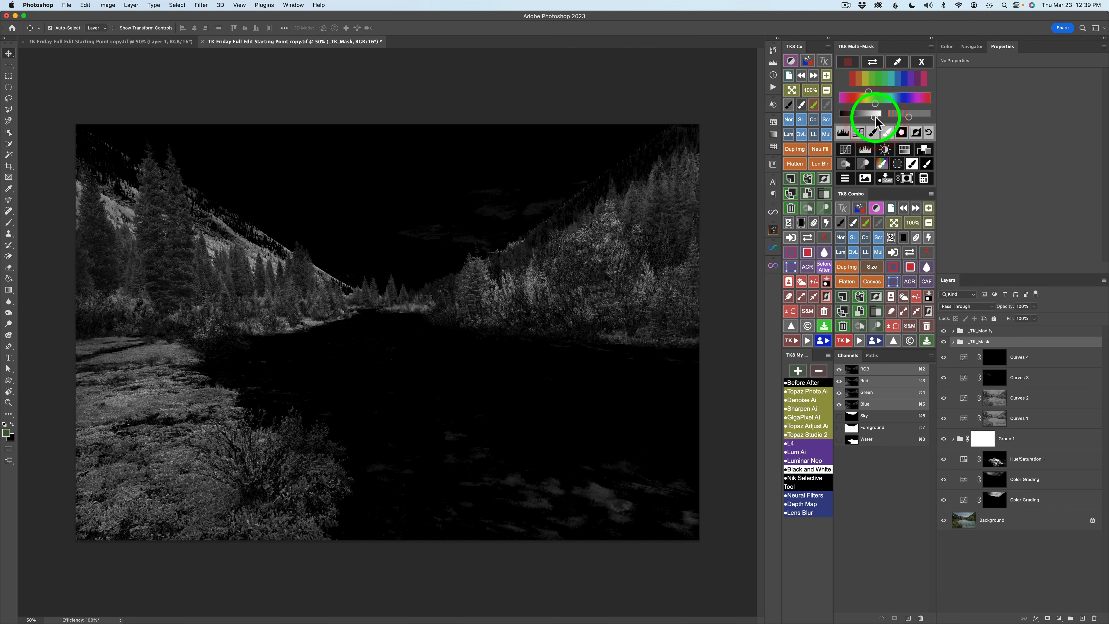
{"action": "left_click", "coordinate": [845, 133]}
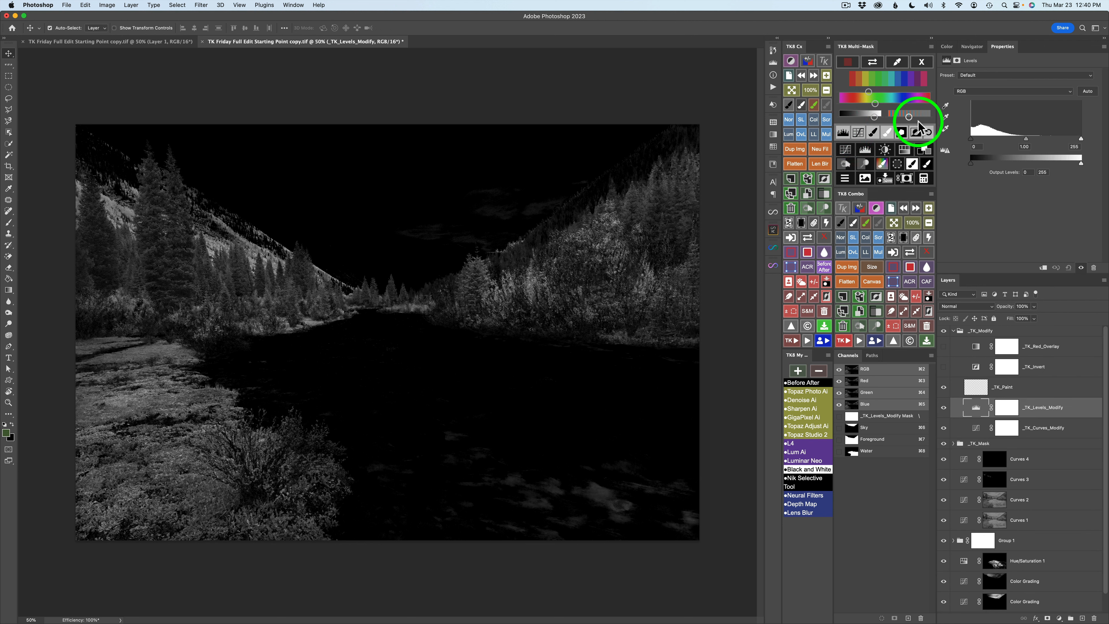
{"action": "left_click_drag", "start_coordinate": [1079, 139], "coordinate": [984, 145]}
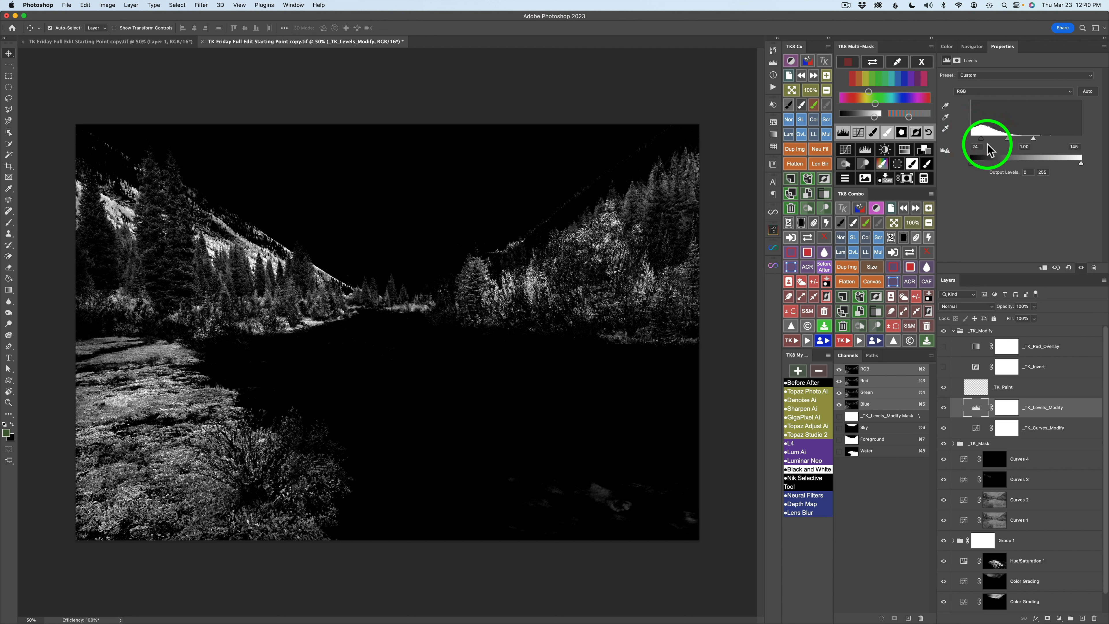
{"action": "left_click", "coordinate": [928, 166]}
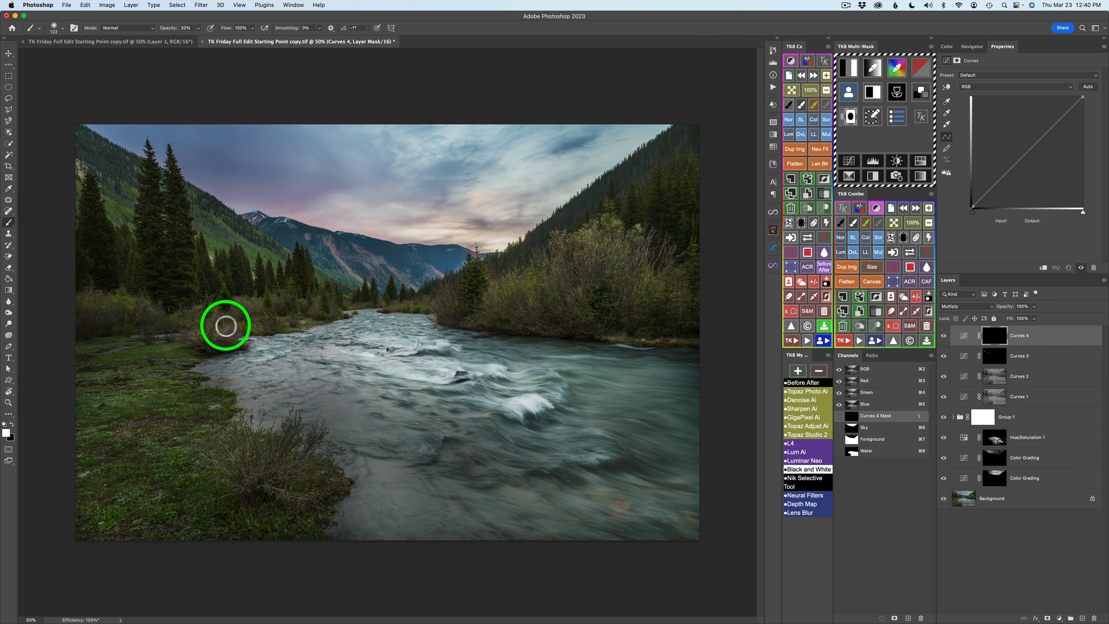
Paint white at 20% brush opacity over the grassy riverbank on the Curves 4 mask and lower that layer's opacity to 81%
{"action": "left_click_drag", "start_coordinate": [163, 355], "coordinate": [173, 355]}
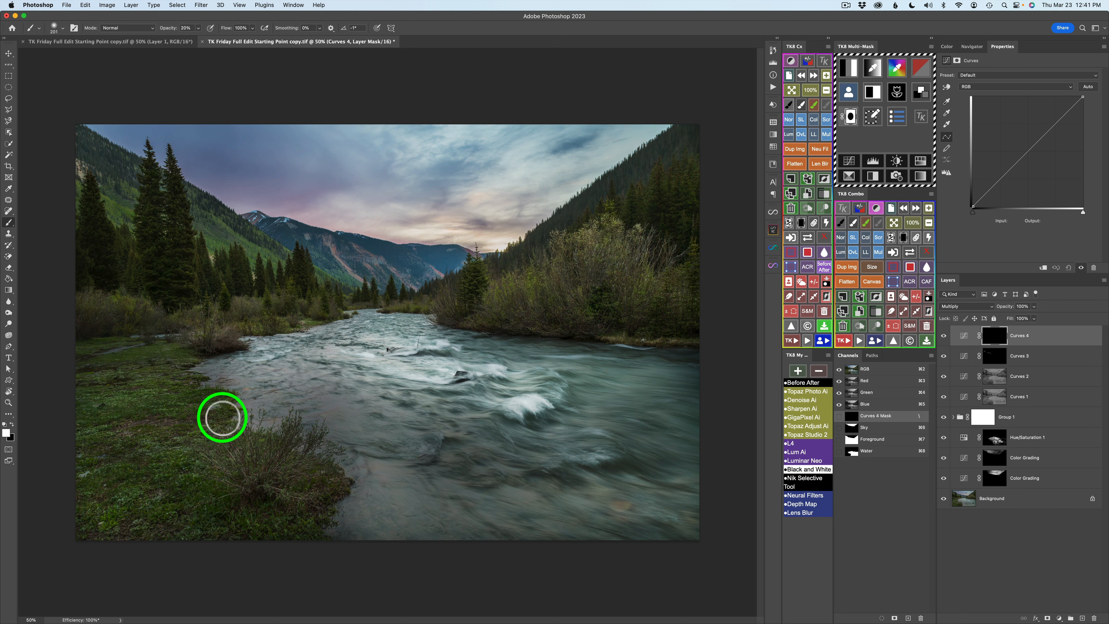
{"action": "mouse_move", "coordinate": [152, 430]}
{"action": "left_mouse_down"}
{"action": "mouse_move", "coordinate": [189, 421]}
{"action": "mouse_move", "coordinate": [227, 431]}
{"action": "left_mouse_up"}
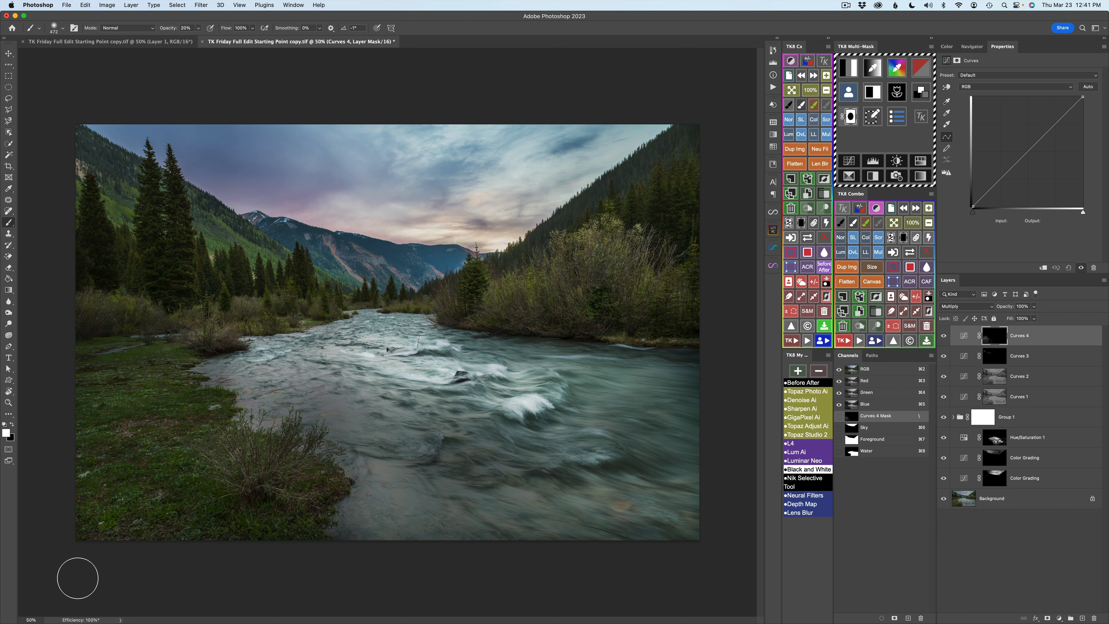
{"action": "left_click", "coordinate": [943, 336]}
{"action": "left_click", "coordinate": [944, 336]}
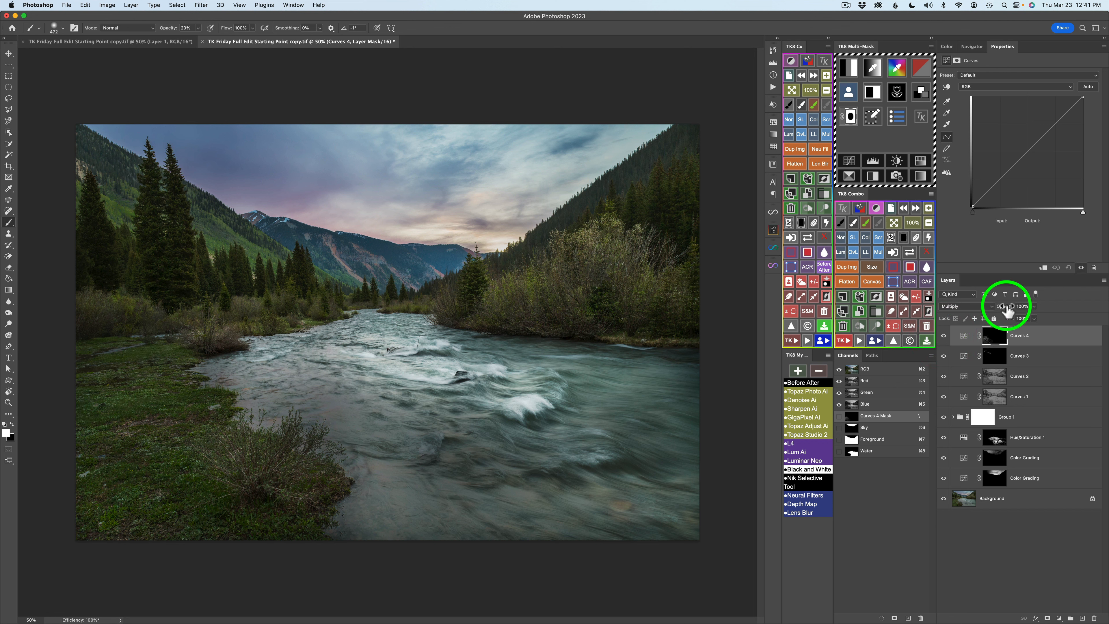
{"action": "mouse_move", "coordinate": [1006, 307]}
{"action": "left_mouse_down"}
{"action": "mouse_move", "coordinate": [989, 306]}
{"action": "mouse_move", "coordinate": [999, 311]}
{"action": "left_mouse_up"}
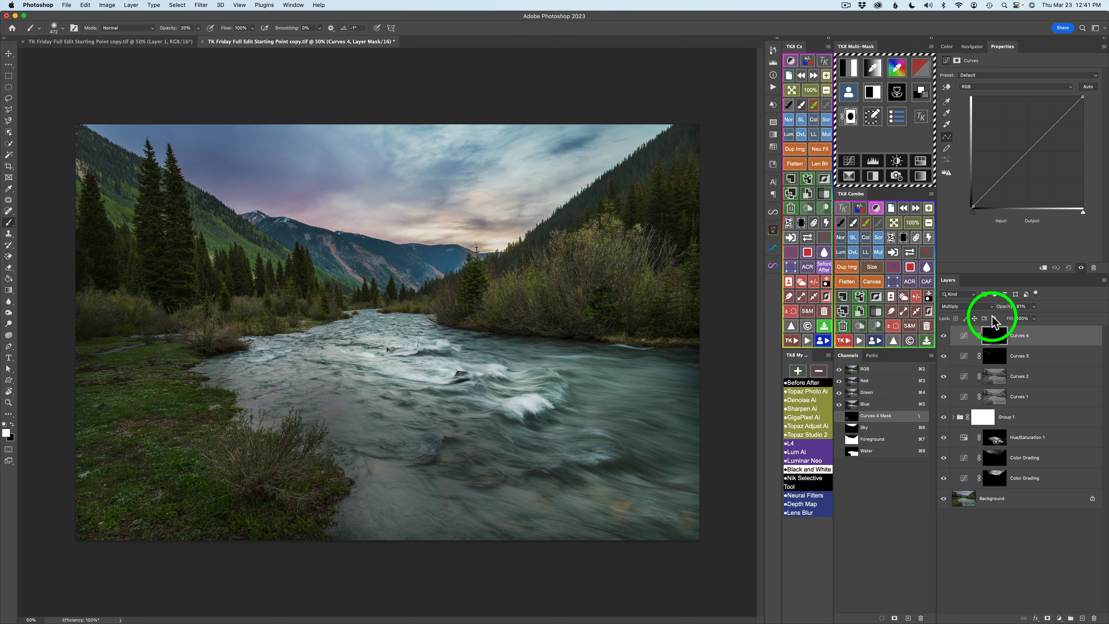
{"action": "left_click", "coordinate": [944, 336]}
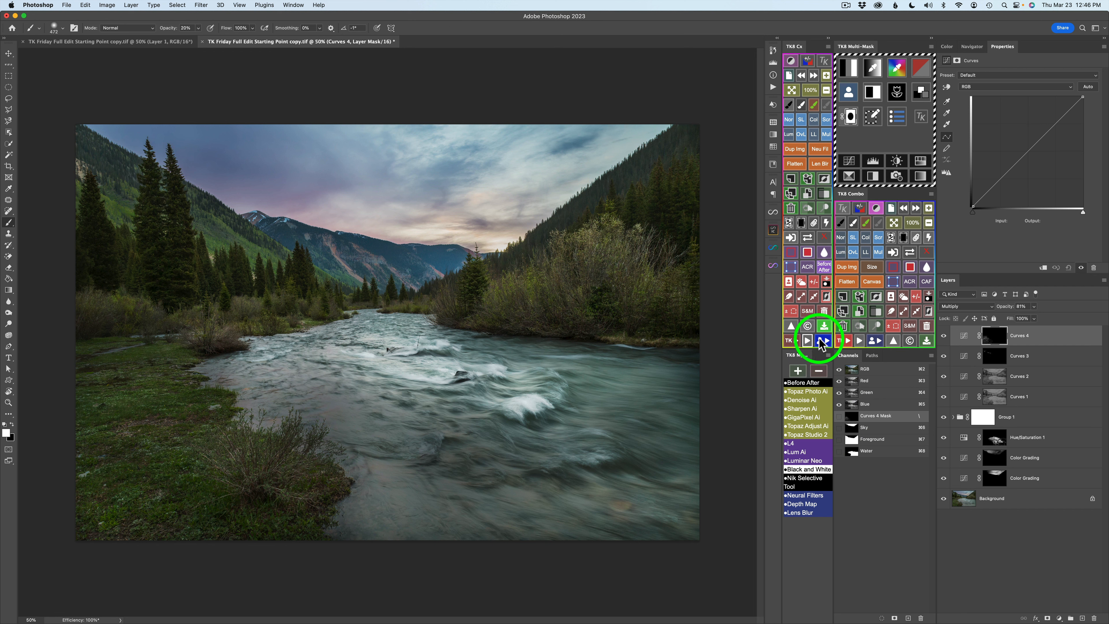
Run the Soft Pop action on the image and compare its layer off and on
{"action": "left_click", "coordinate": [792, 342]}
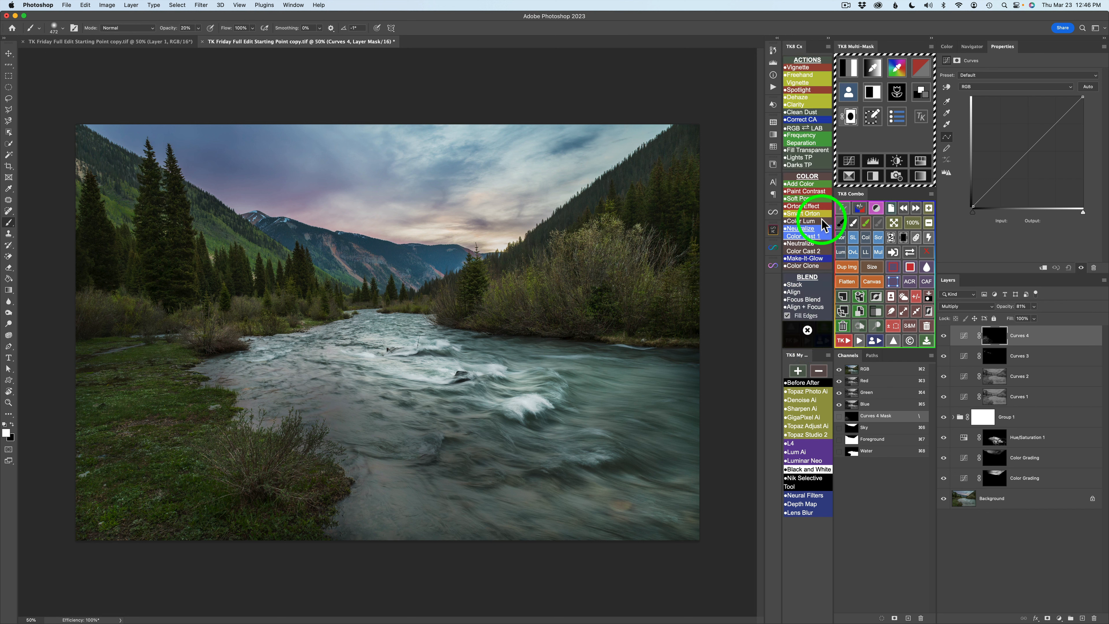
{"action": "left_click", "coordinate": [799, 198]}
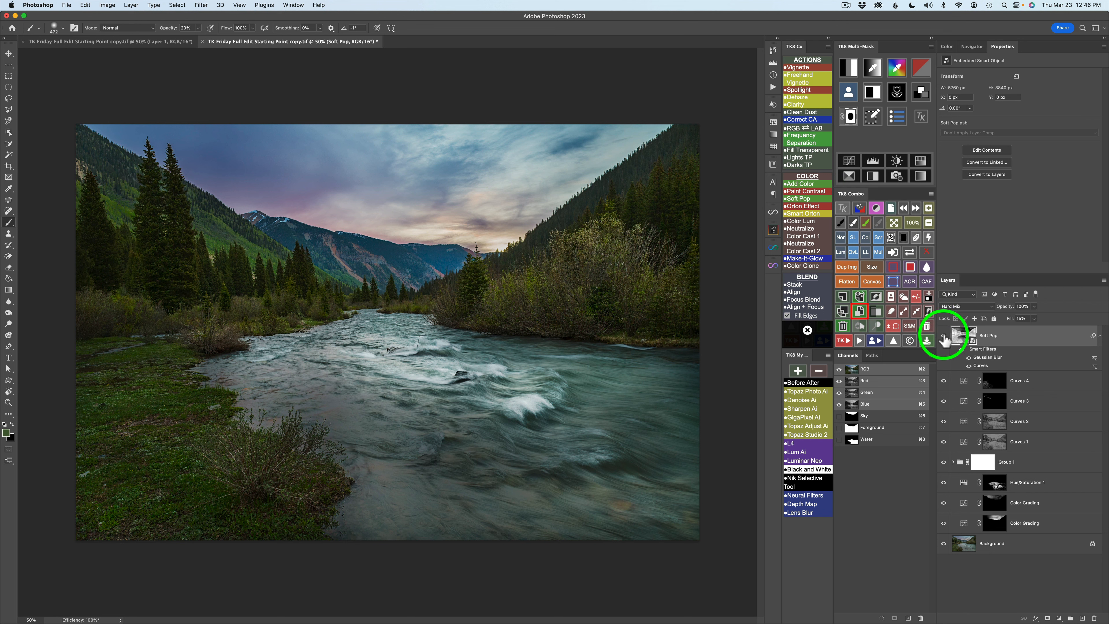
{"action": "left_click", "coordinate": [943, 336]}
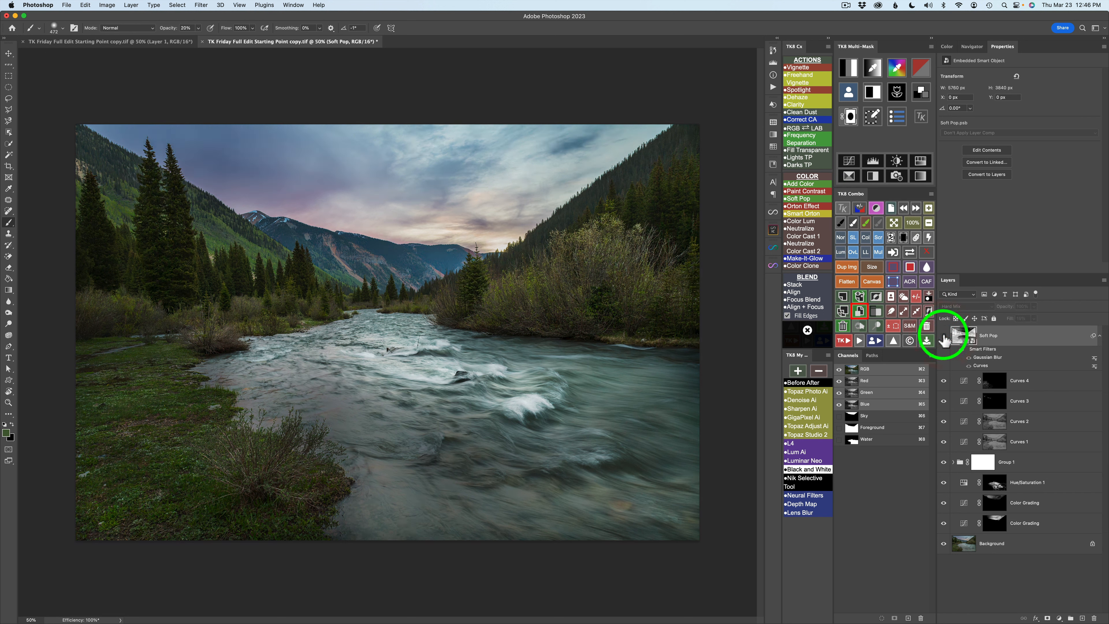
{"action": "left_click", "coordinate": [943, 336]}
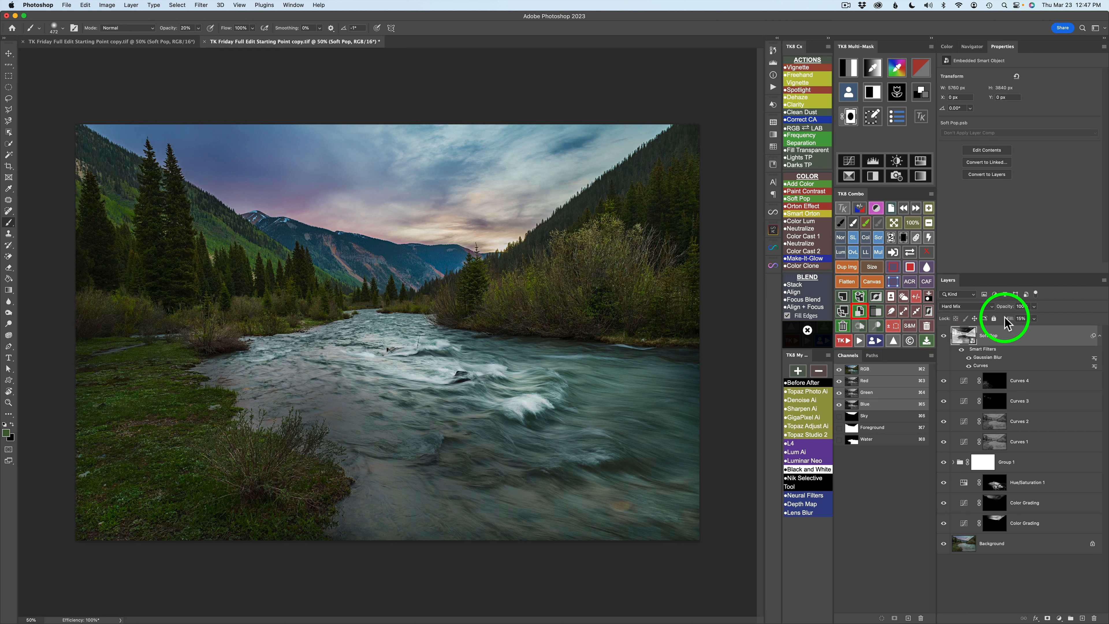
Reduce the Soft Pop layer's opacity to 77% and compare the image with and without it
{"action": "left_click_drag", "start_coordinate": [1010, 311], "coordinate": [1002, 312]}
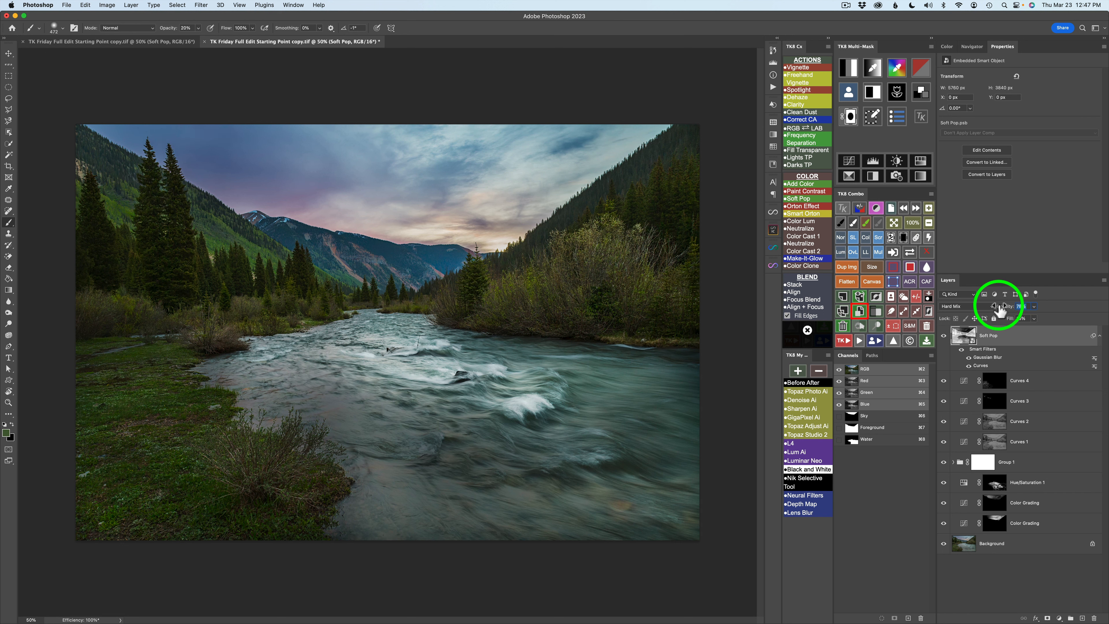
{"action": "left_click", "coordinate": [944, 339]}
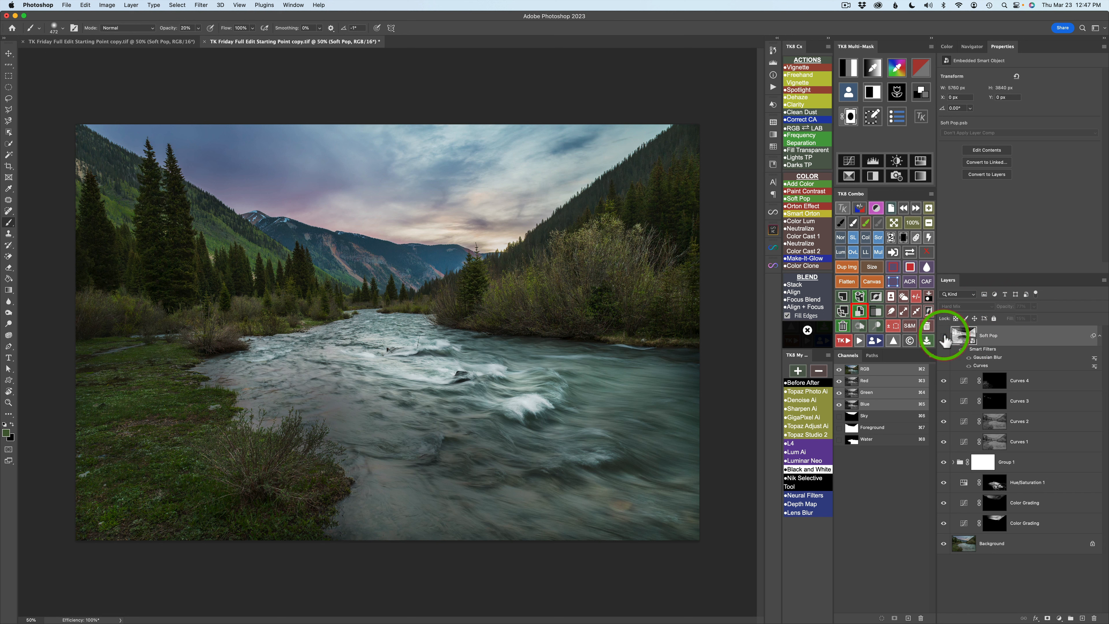
{"action": "left_click", "coordinate": [943, 339]}
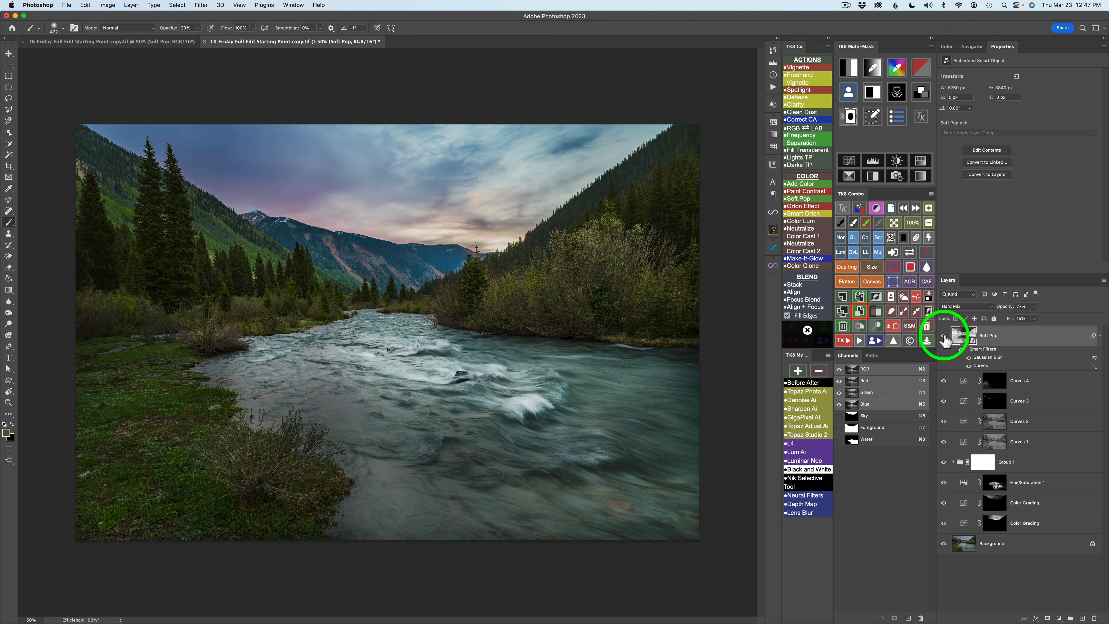
{"action": "left_click", "coordinate": [943, 339]}
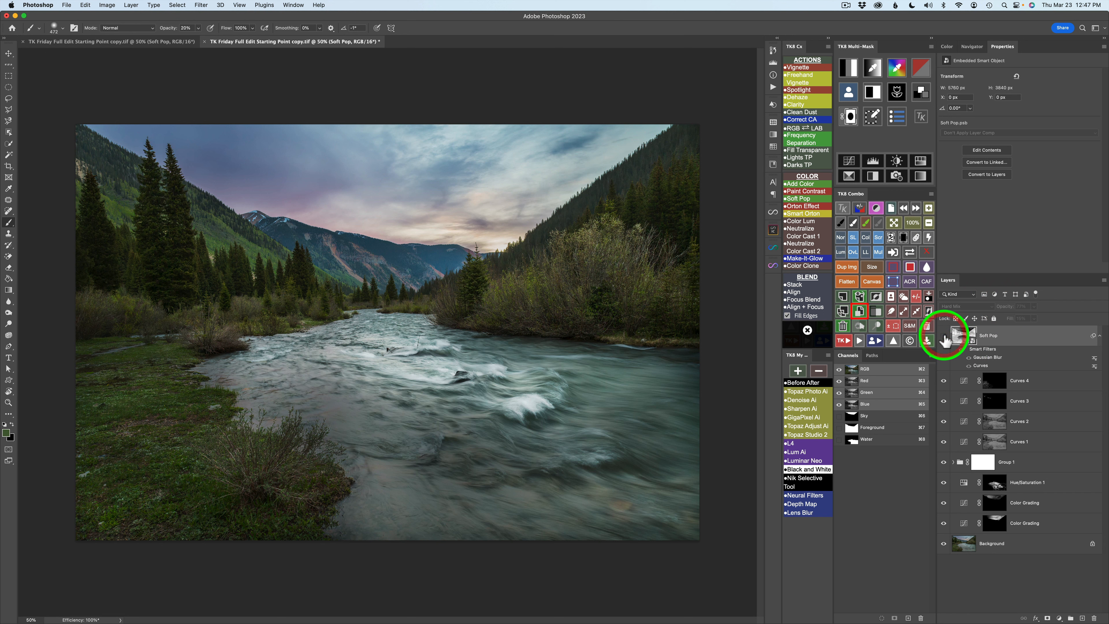
{"action": "left_click", "coordinate": [943, 339]}
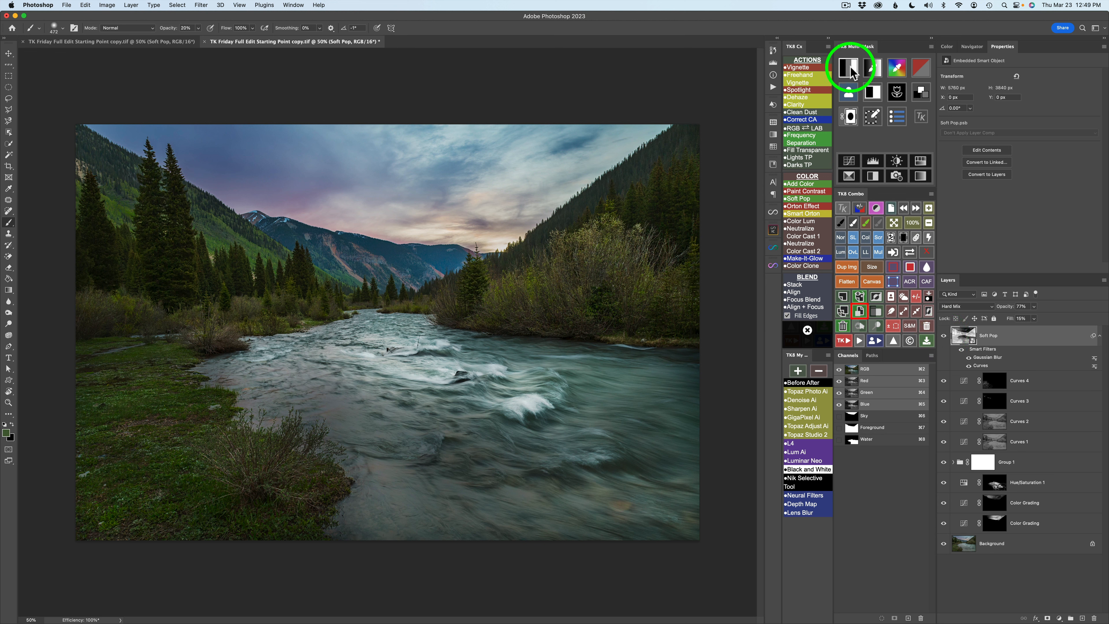
Create a midtones 1 luminosity mask, apply it to a new Curves layer, and set that layer's blend mode to Screen
{"action": "left_click", "coordinate": [851, 67]}
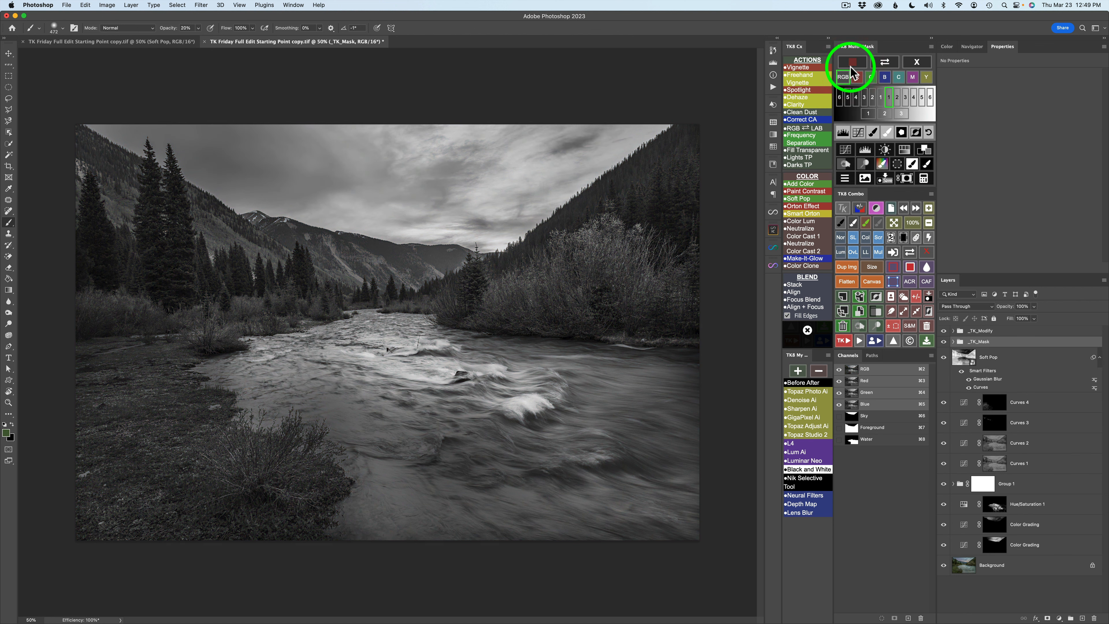
{"action": "left_click", "coordinate": [867, 115]}
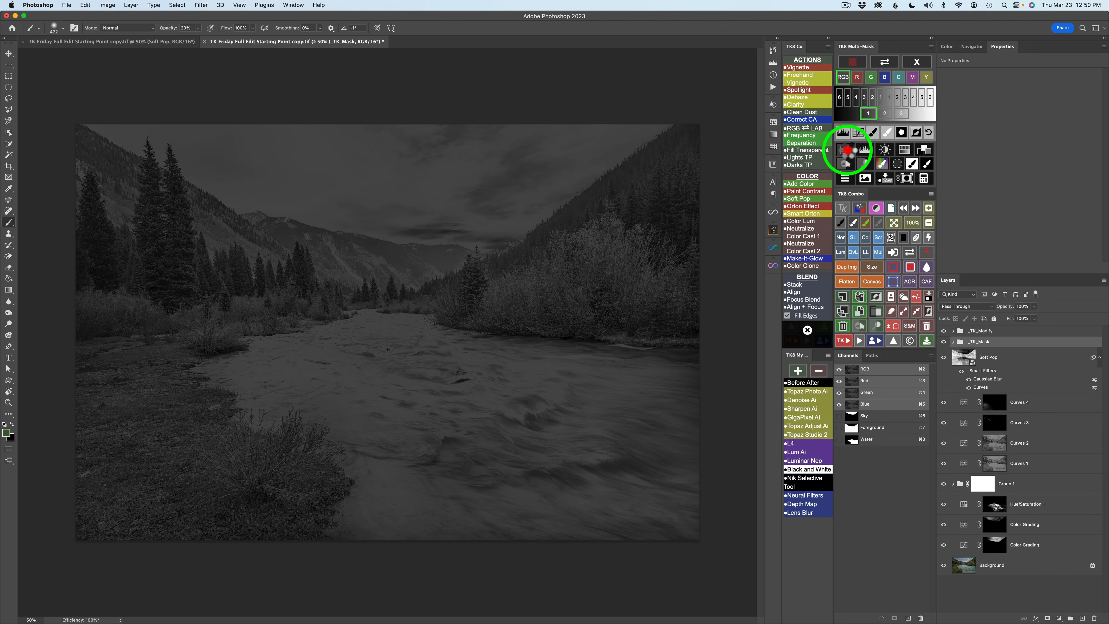
{"action": "left_click", "coordinate": [846, 150]}
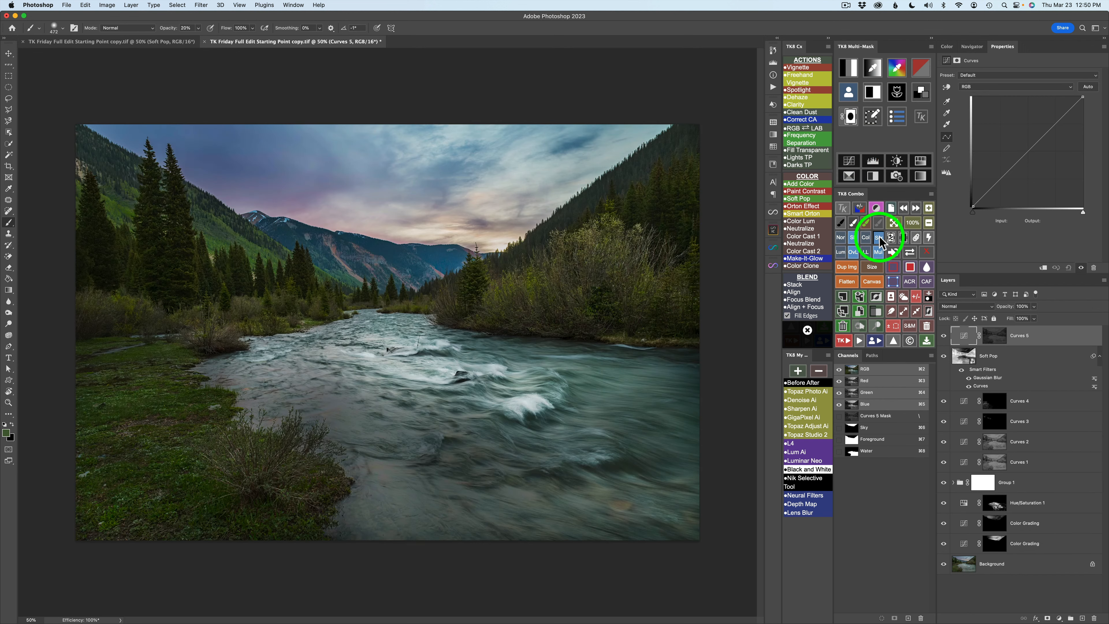
{"action": "left_click", "coordinate": [878, 238]}
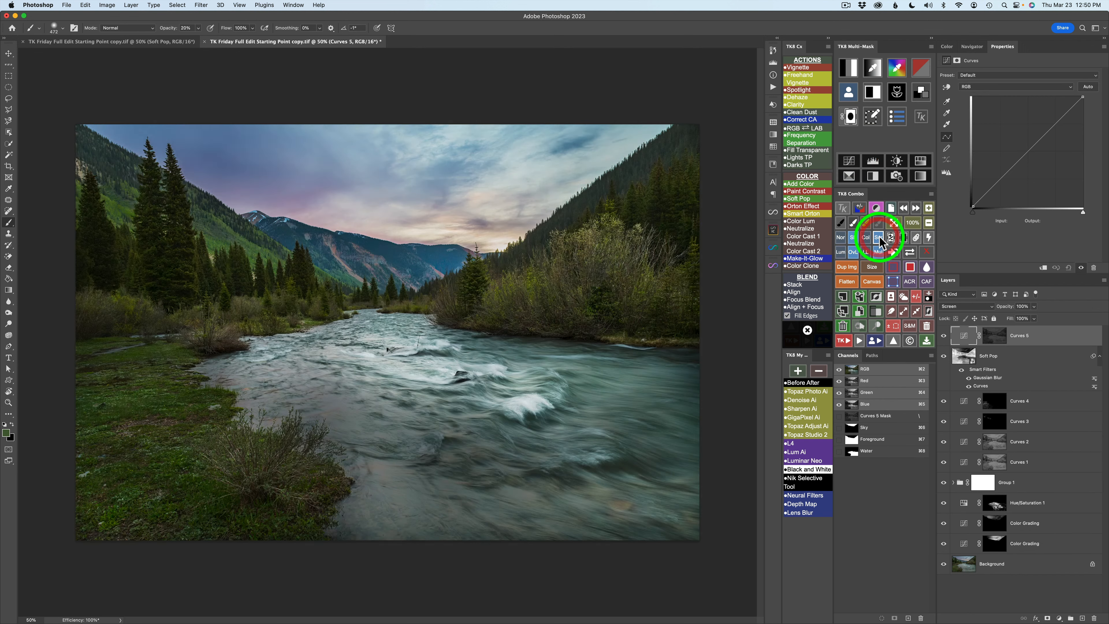
Compare the Curves 5 layer off and on, and lower its opacity to 91%
{"action": "left_click", "coordinate": [943, 336]}
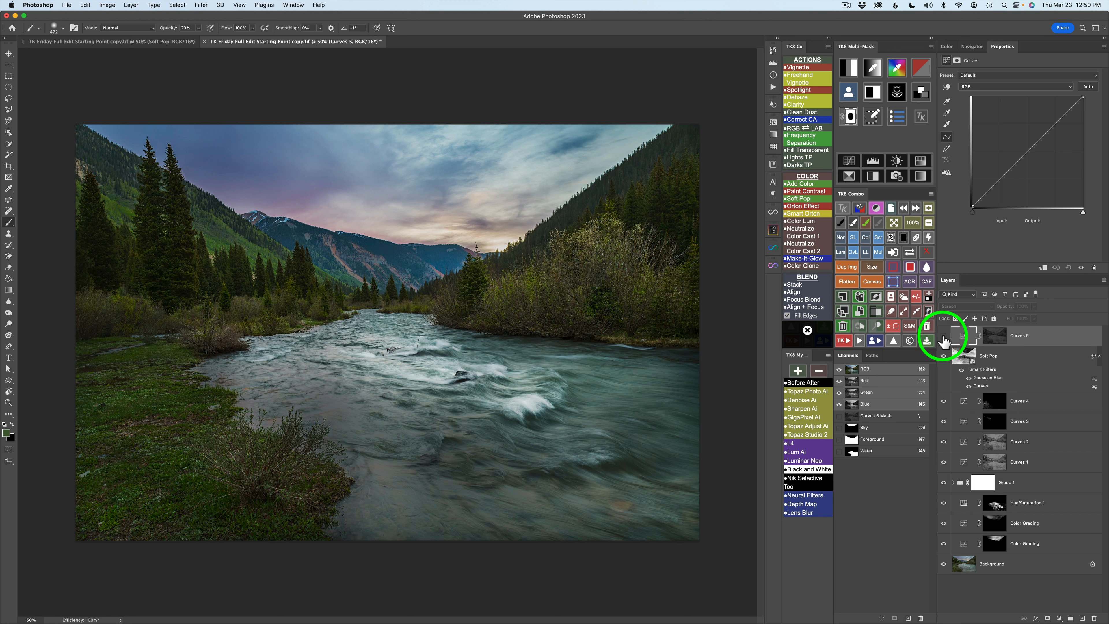
{"action": "left_click", "coordinate": [943, 337]}
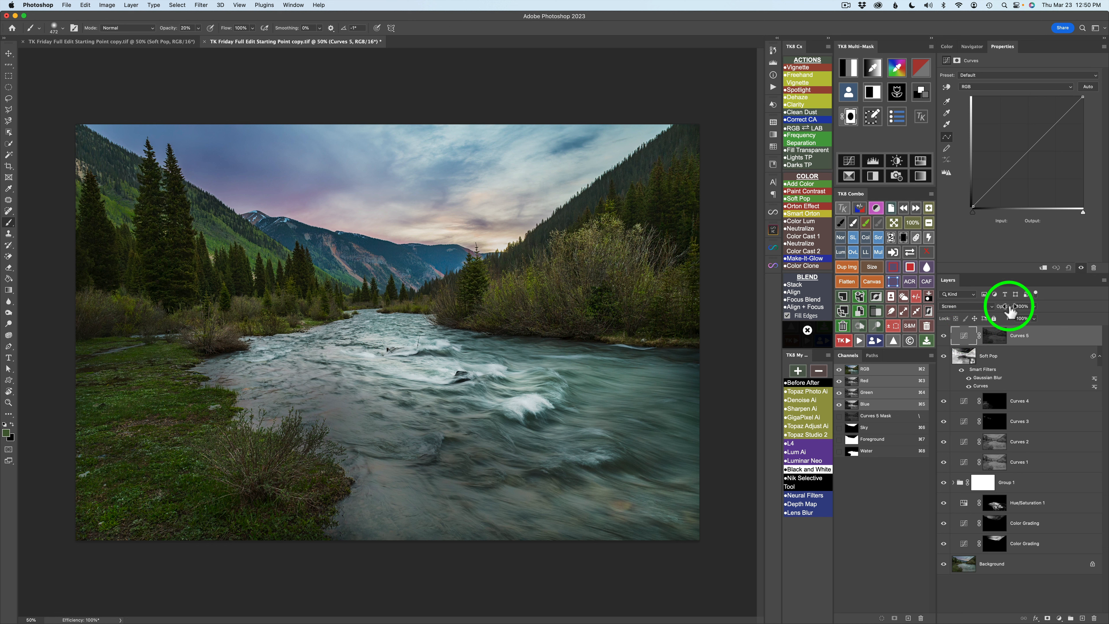
{"action": "left_click_drag", "start_coordinate": [1011, 309], "coordinate": [995, 323]}
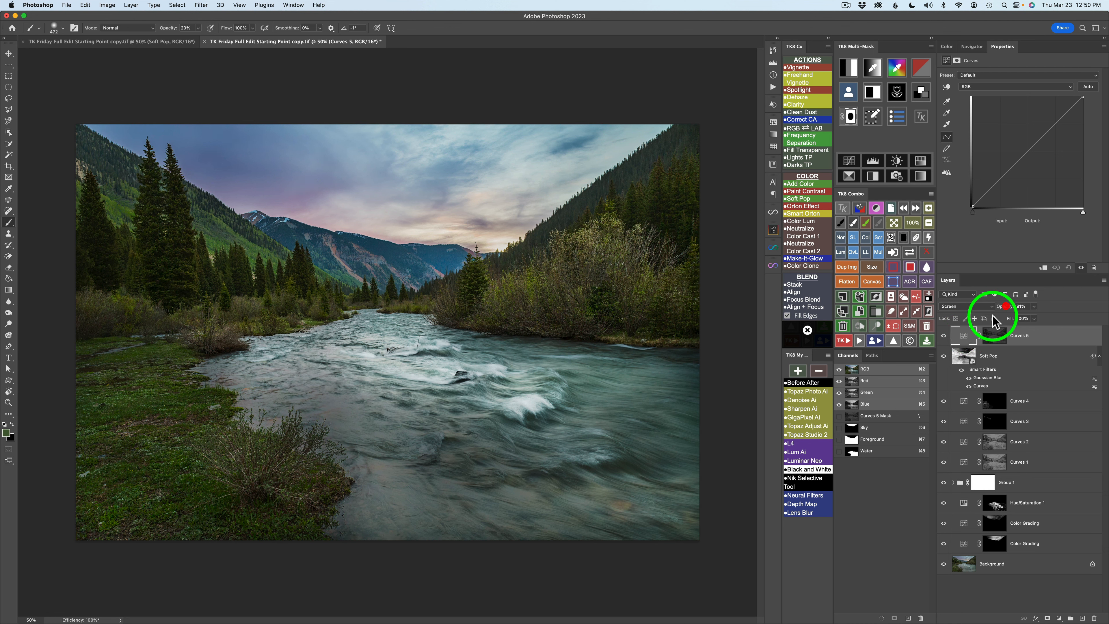
{"action": "left_click", "coordinate": [944, 336]}
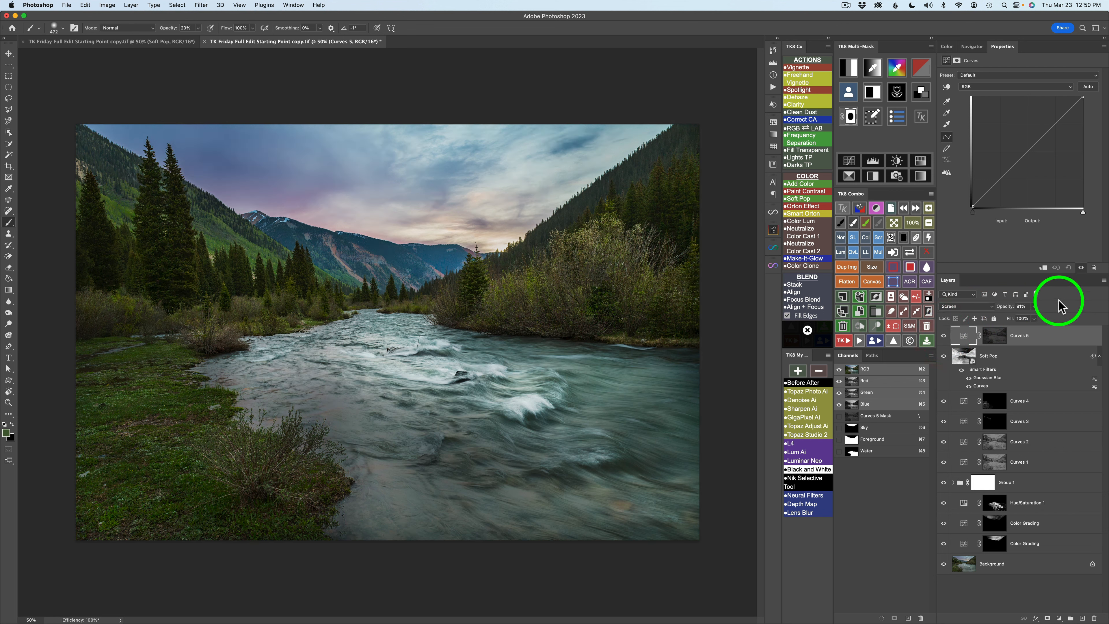
Run the Vignette action, accepting a Gaussian Blur radius of 436.4 pixels, and compare the vignette layer off and on
{"action": "left_click", "coordinate": [800, 67]}
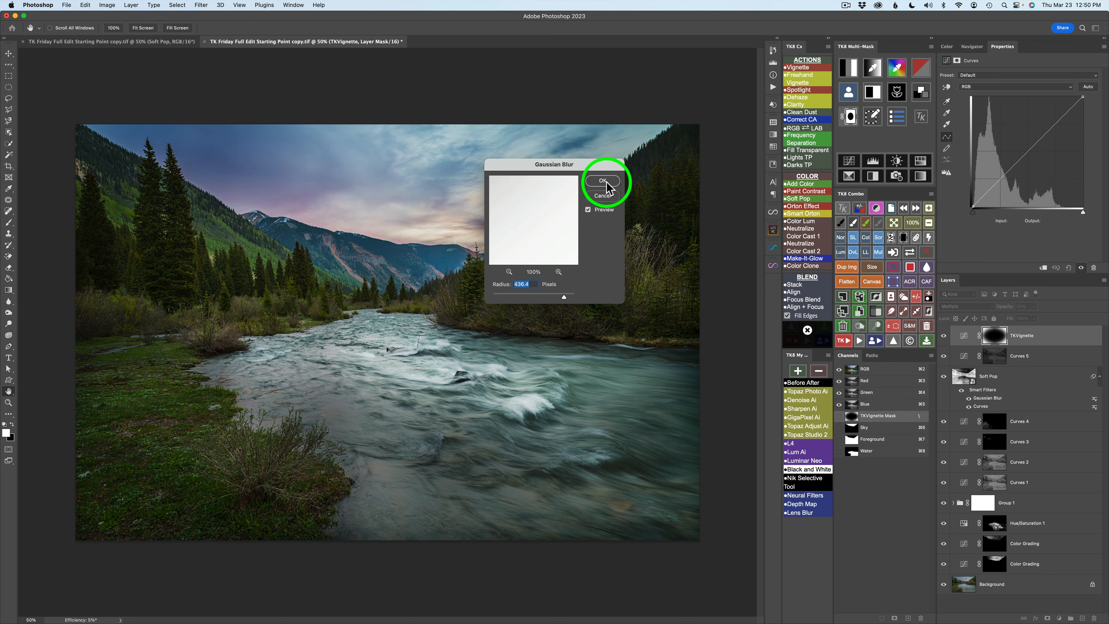
{"action": "left_click", "coordinate": [606, 182]}
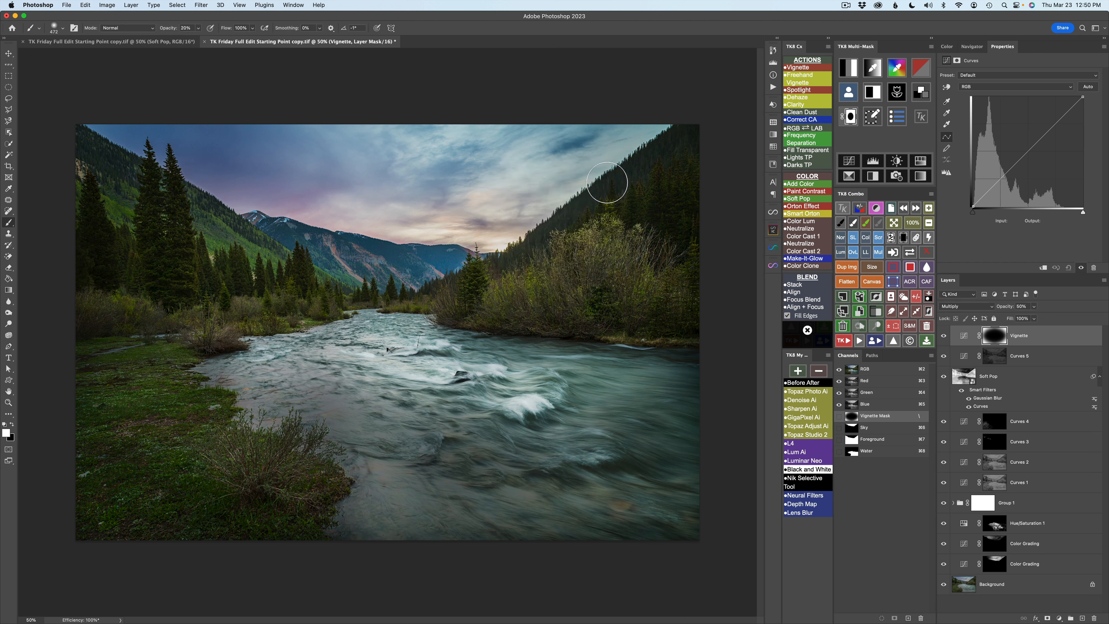
{"action": "left_click", "coordinate": [943, 335]}
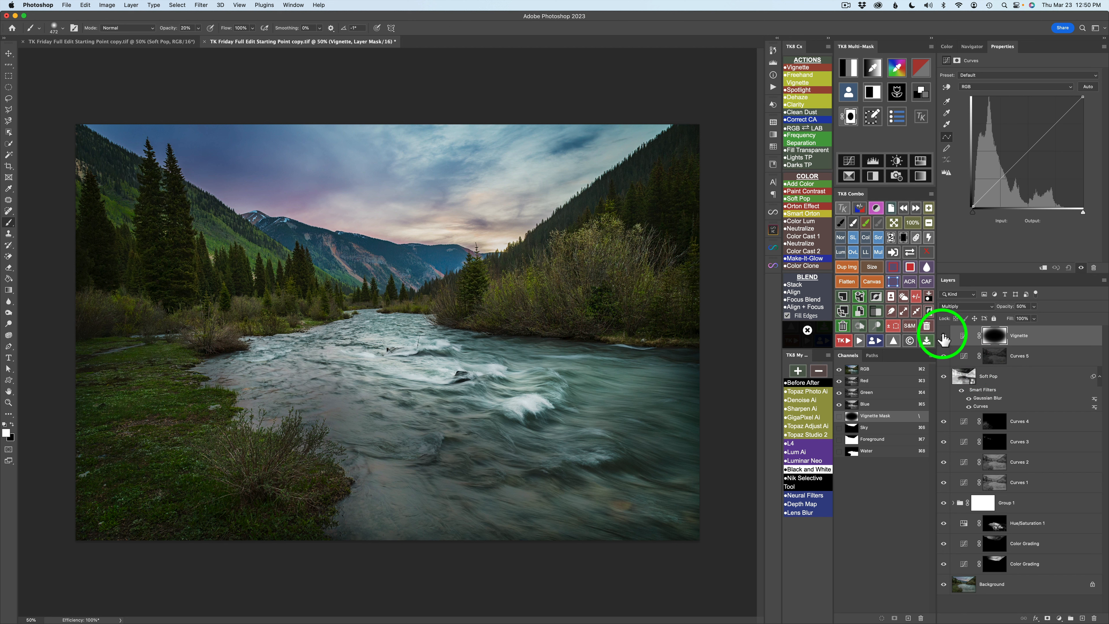
{"action": "left_click", "coordinate": [943, 336]}
Protect the darkest tones from the Vignette layer using Blend If, starting the underlying layer's shadow range at 14 and feathering it toward the midtones
{"action": "left_click", "coordinate": [962, 336]}
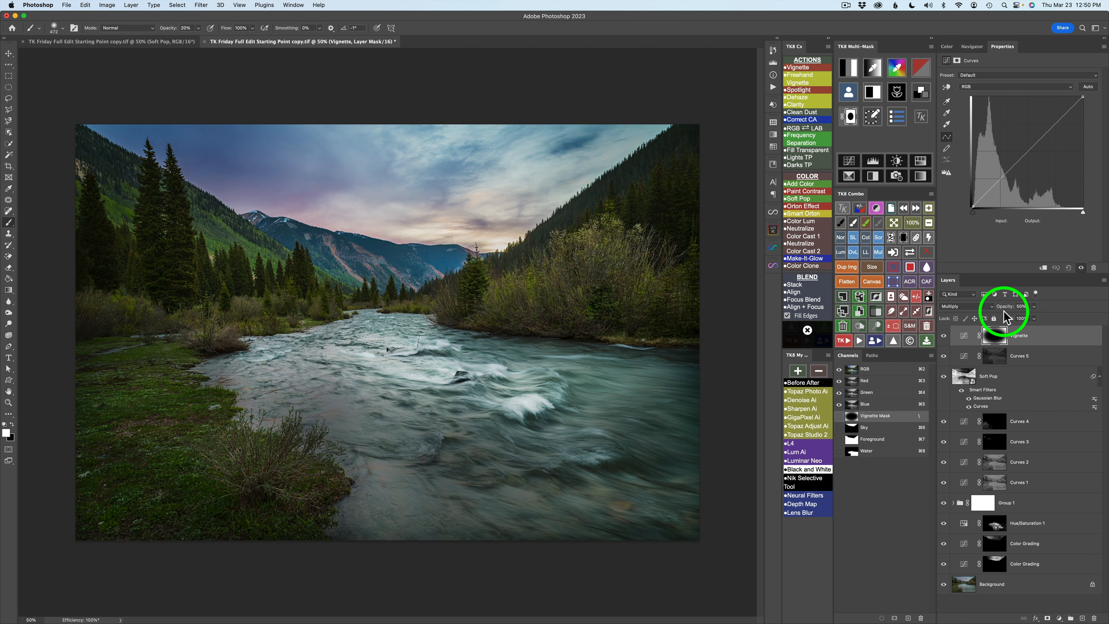
{"action": "left_click", "coordinate": [1073, 343]}
{"action": "double_click", "coordinate": [1073, 343]}
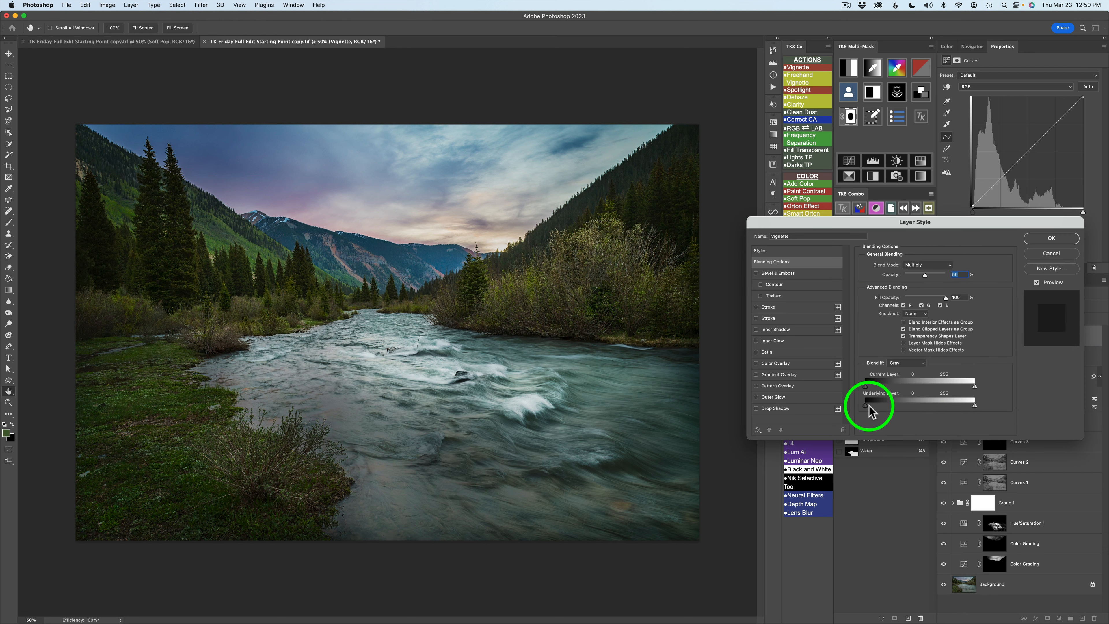
{"action": "left_click_drag", "start_coordinate": [865, 405], "coordinate": [872, 405]}
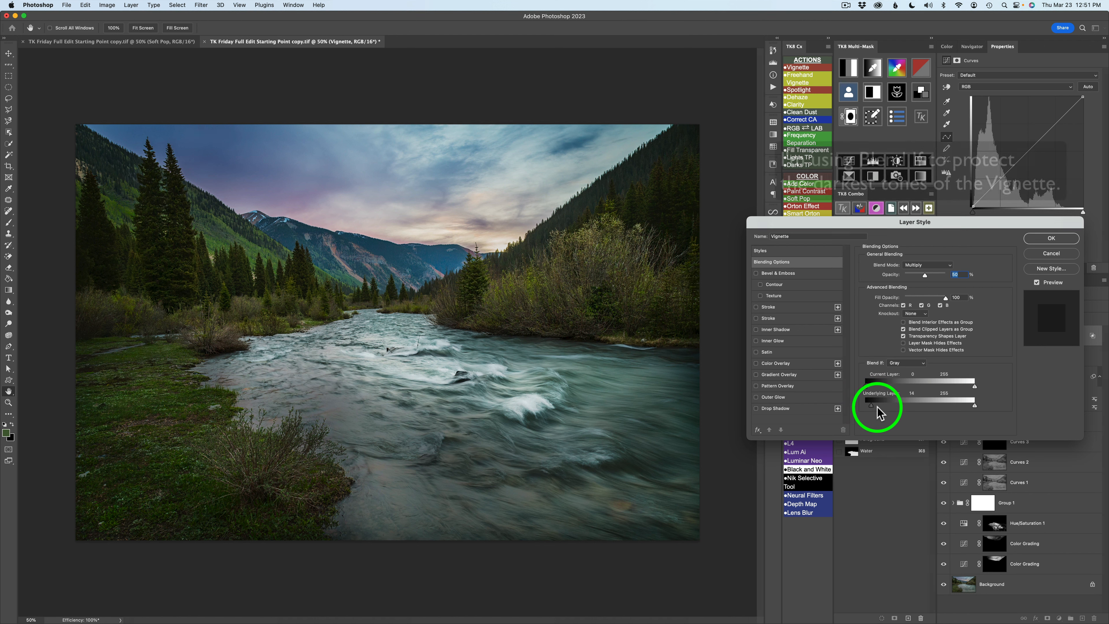
{"action": "key", "text": "alt"}
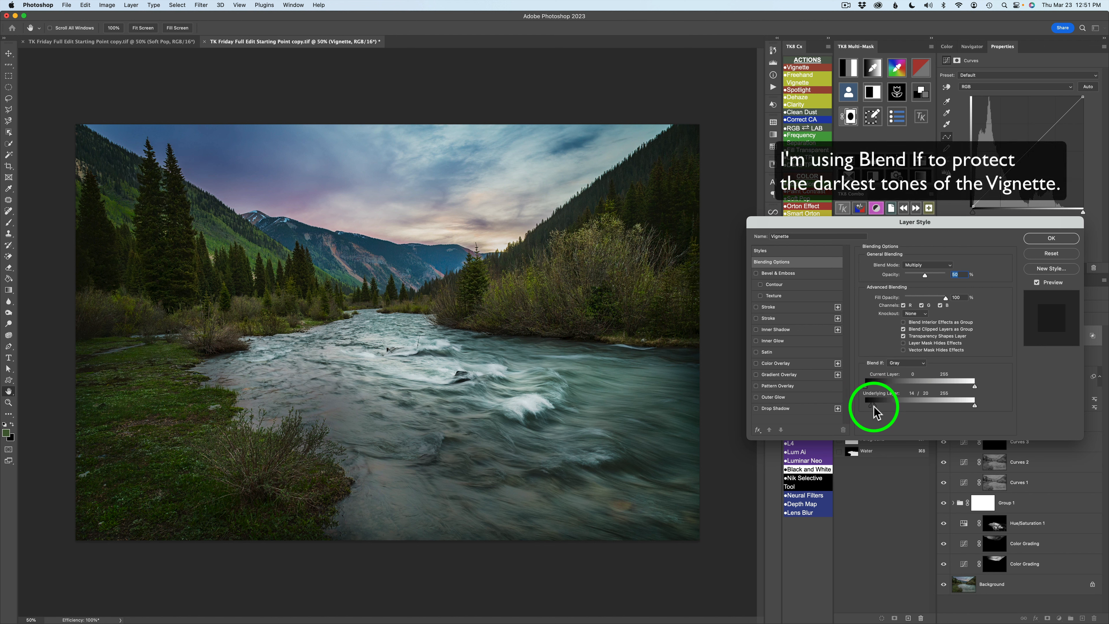
{"action": "left_click_drag", "start_coordinate": [875, 406], "coordinate": [908, 406]}
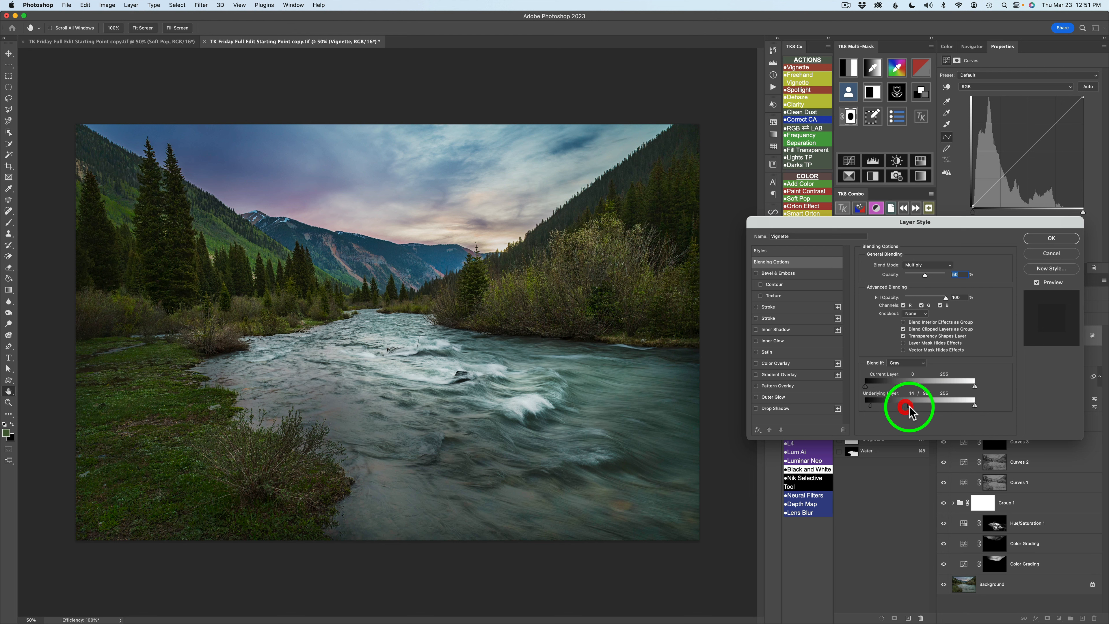
{"action": "left_click", "coordinate": [1052, 238]}
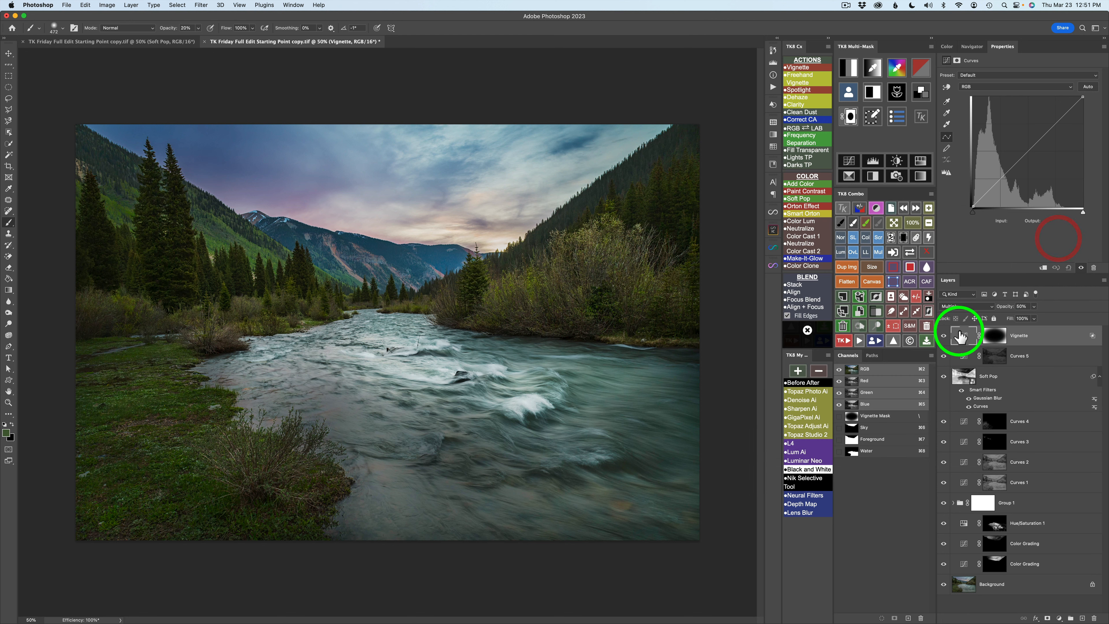
Compare the Vignette layer off and on, and check the whole edit against the original Background with the Before After action
{"action": "left_click", "coordinate": [943, 336]}
{"action": "left_click", "coordinate": [943, 336]}
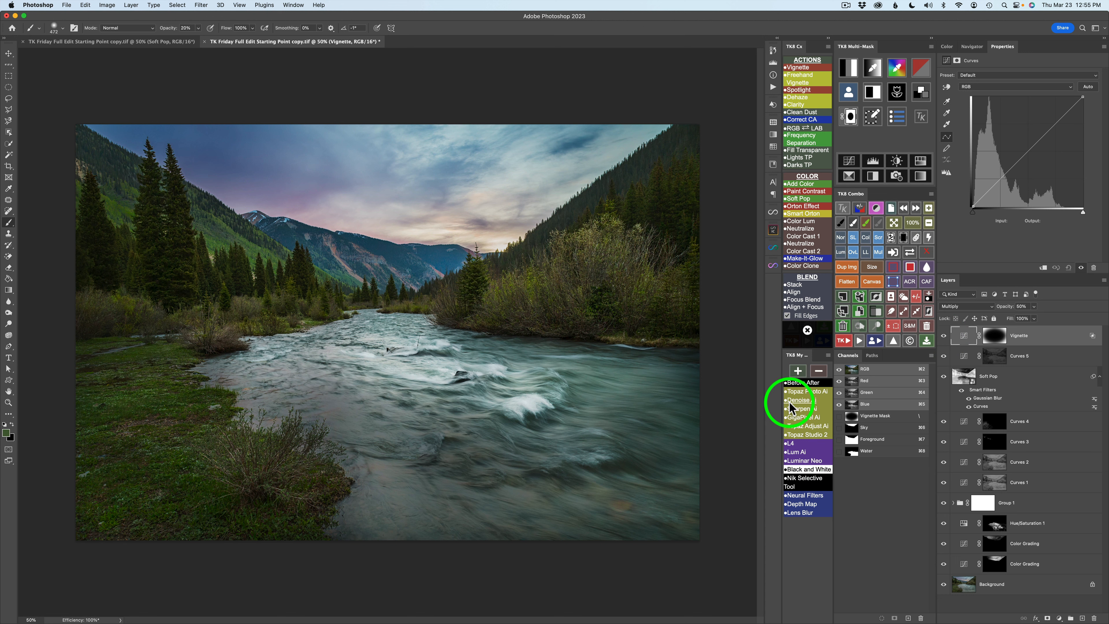
{"action": "left_click", "coordinate": [803, 381]}
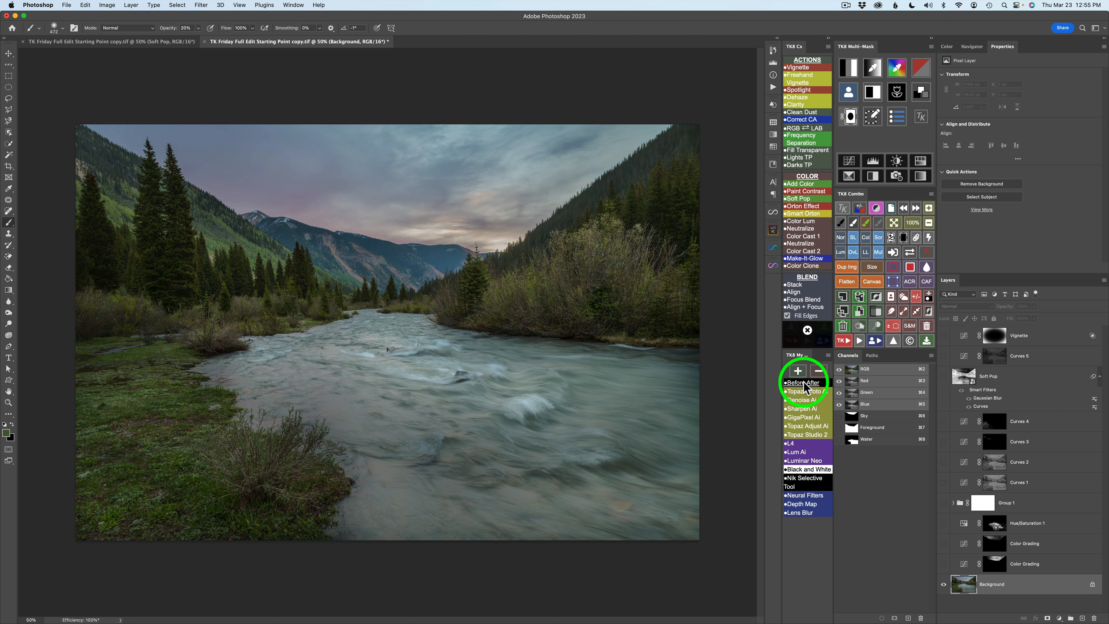
{"action": "left_click", "coordinate": [803, 381]}
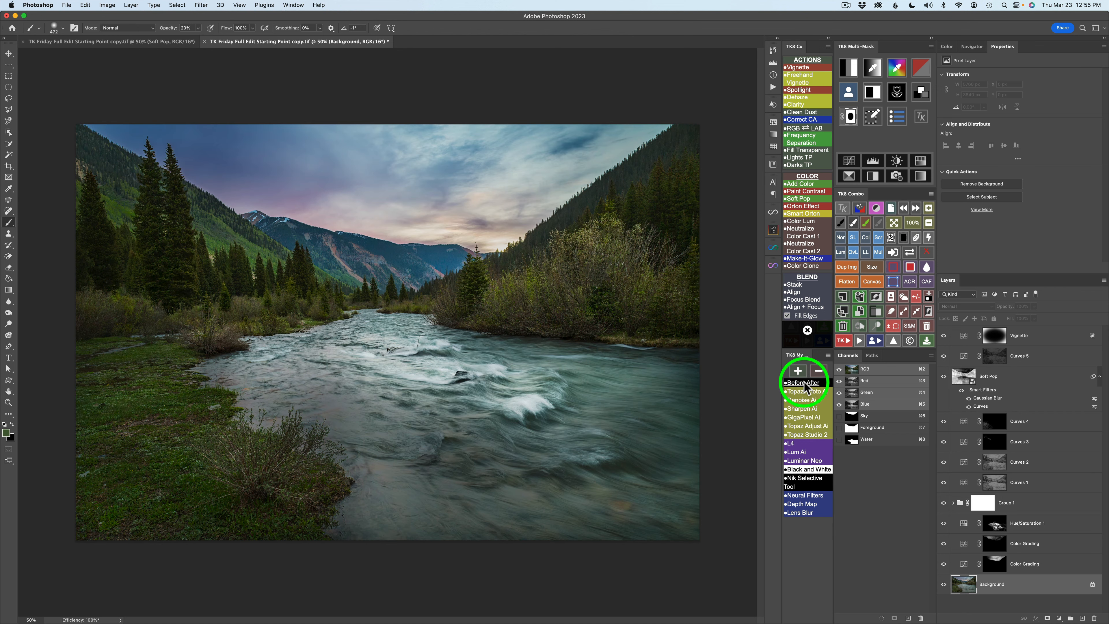